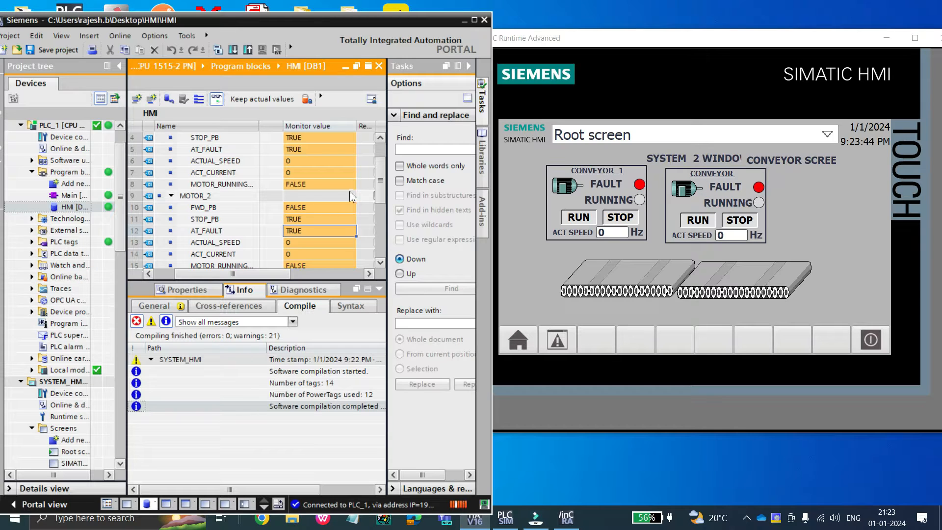
Modify the monitored ACTUAL_SPEED value of MOTOR_1 in the HMI data block to 50
double_click(290, 166)
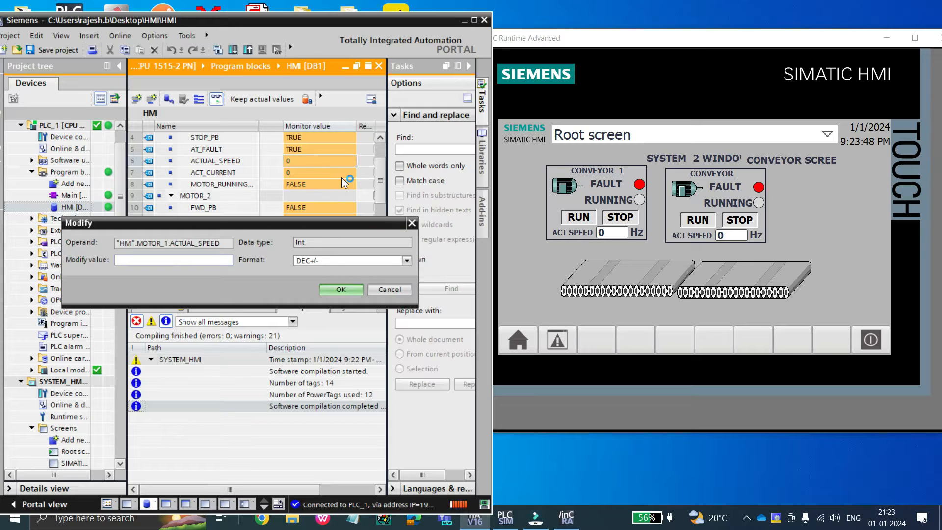
text(50)
click(351, 289)
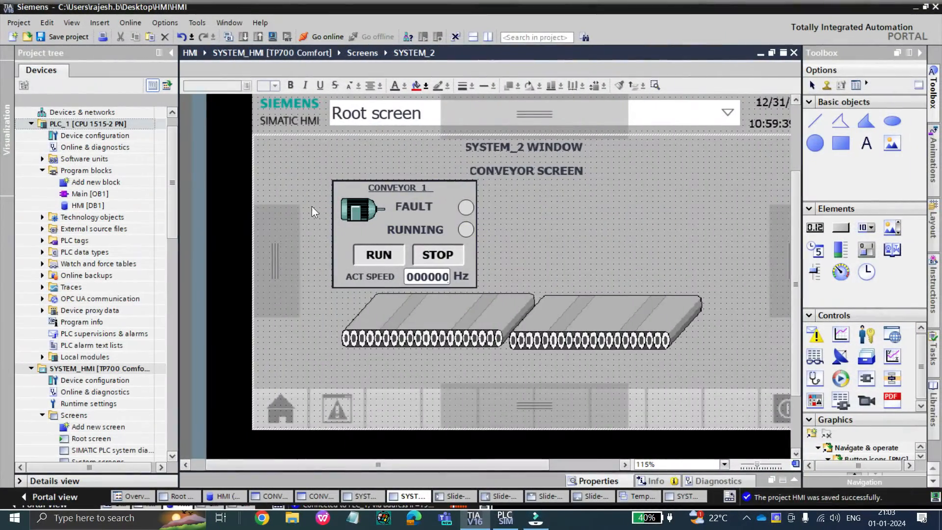
Open the SYSTEM_2 screen of the SYSTEM_HMI device from the project tree
click(132, 123)
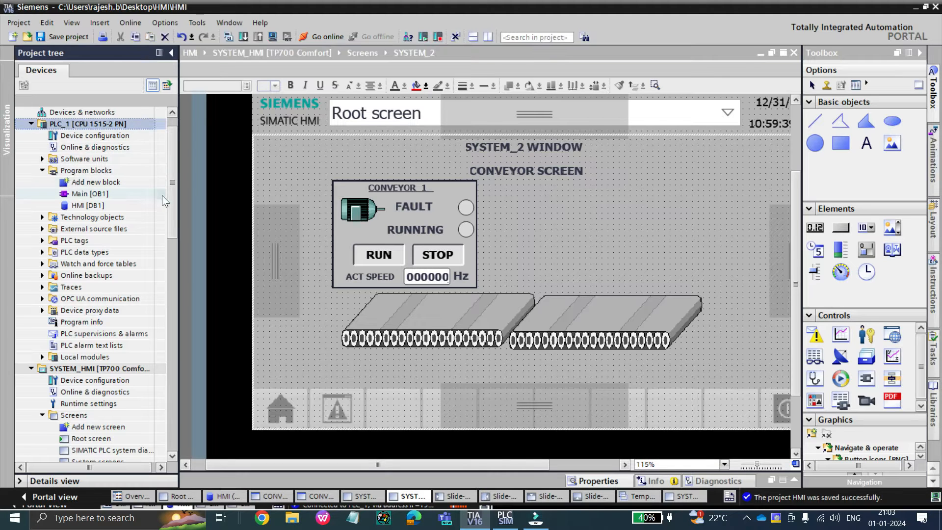
click(120, 368)
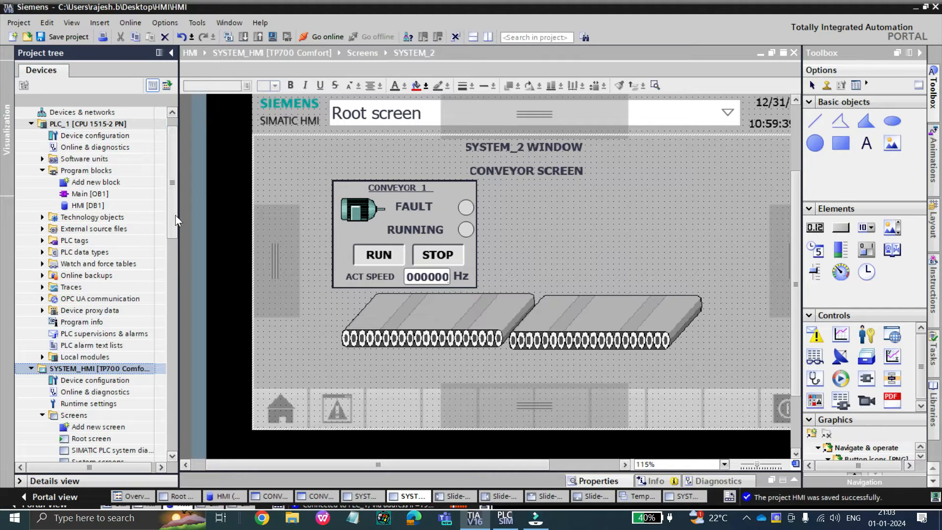
drag(172, 228, 176, 249)
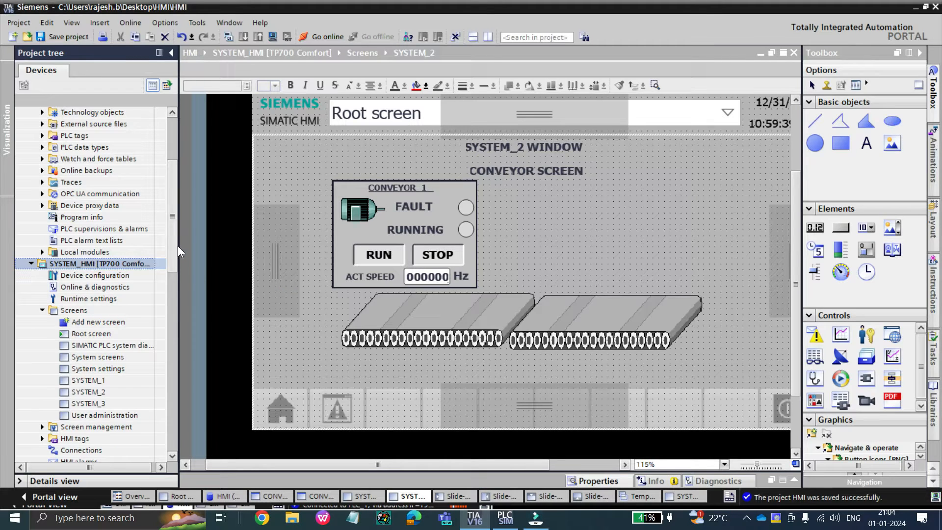
drag(174, 248, 174, 265)
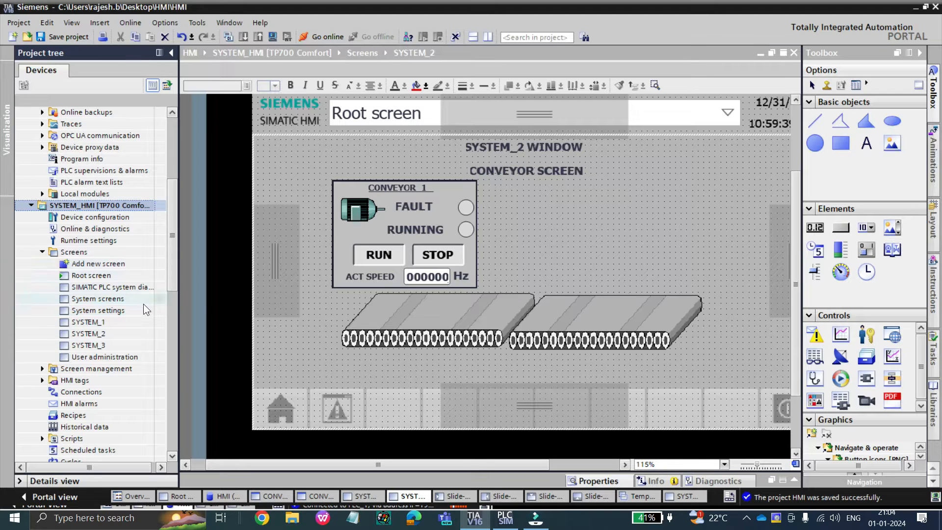
double_click(98, 334)
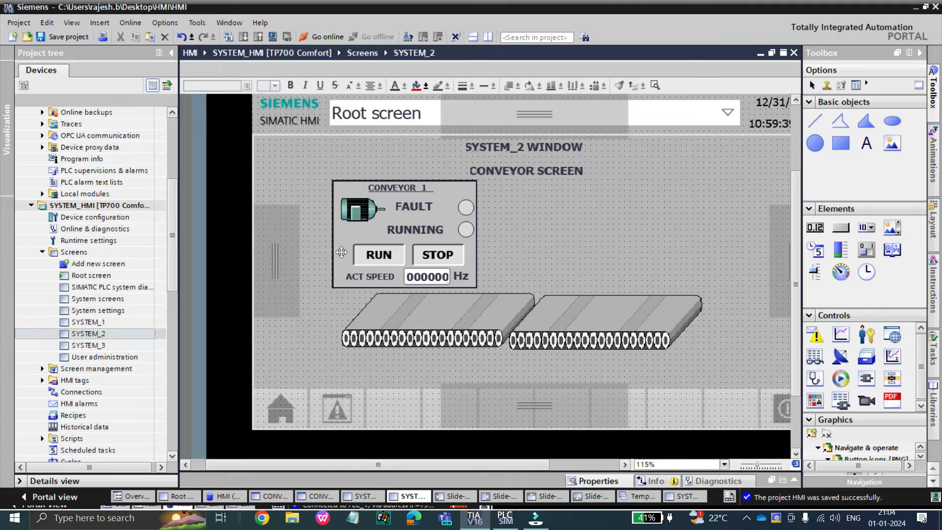
Duplicate the complete CONVEYOR 1 motor panel and place the copy beside the original, above the second conveyor
drag(322, 171, 490, 297)
click(506, 261)
drag(324, 173, 490, 302)
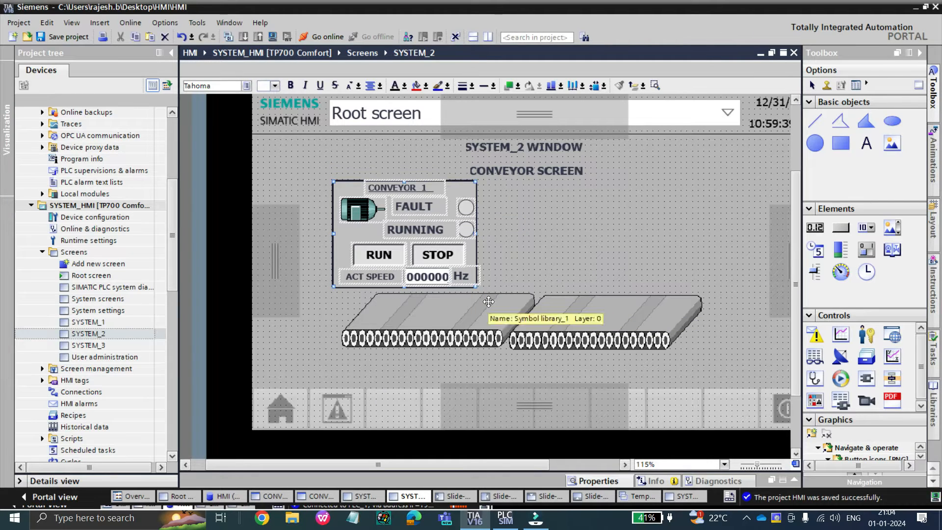
drag(449, 219, 609, 209)
Add an appearance animation to the fault lamp circle of the copied conveyor panel
click(639, 203)
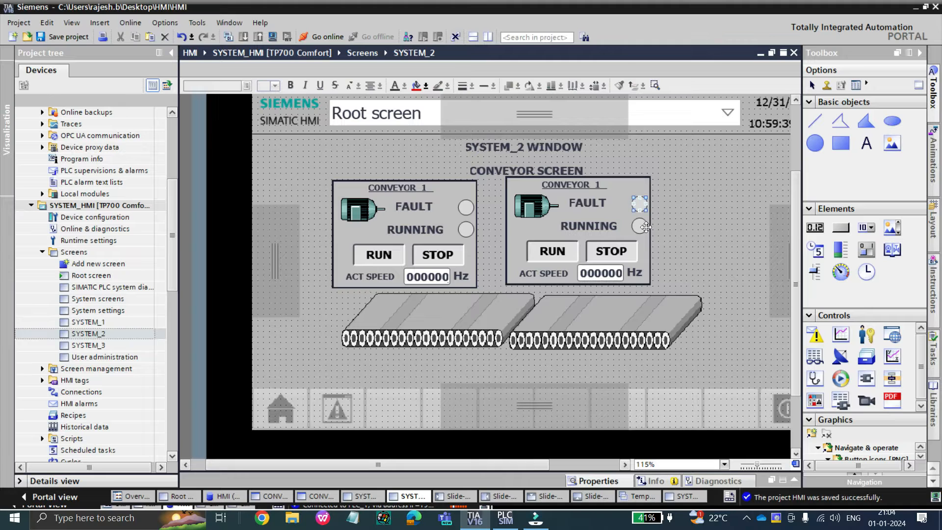
right_click(635, 208)
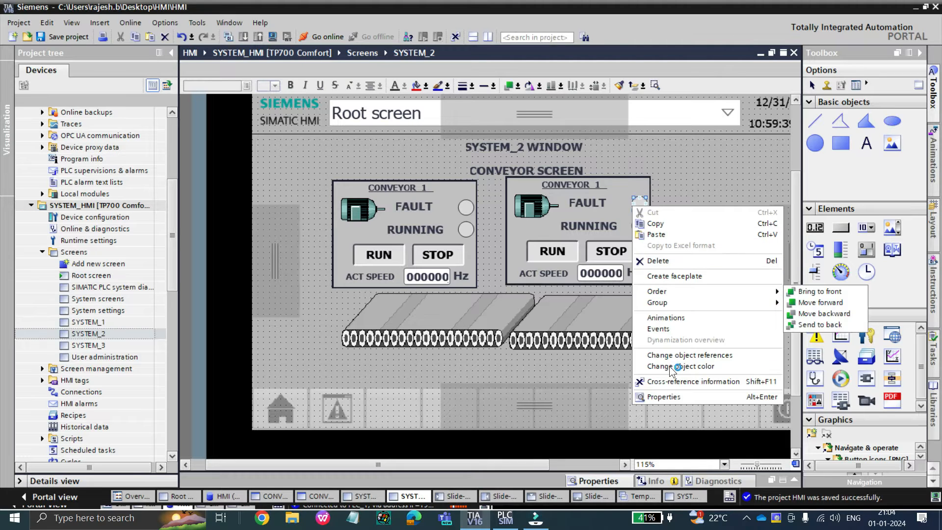
click(661, 397)
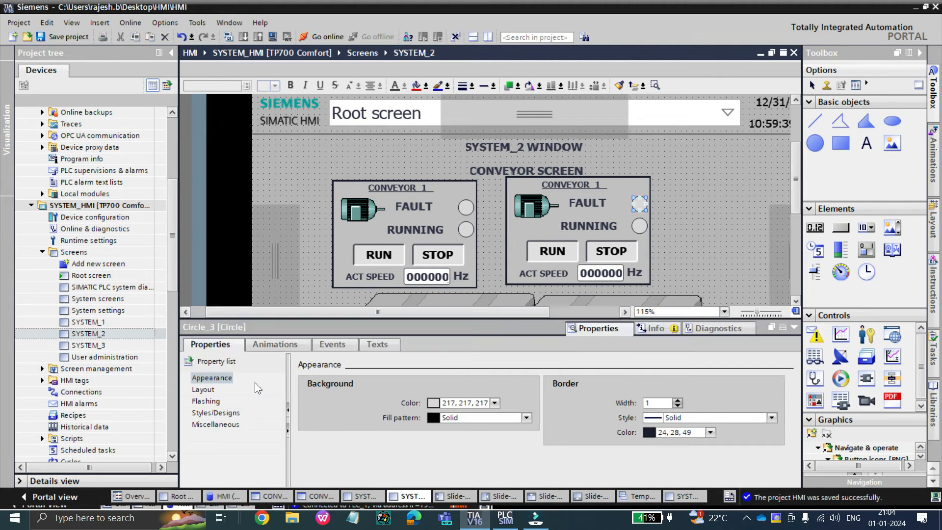
click(265, 345)
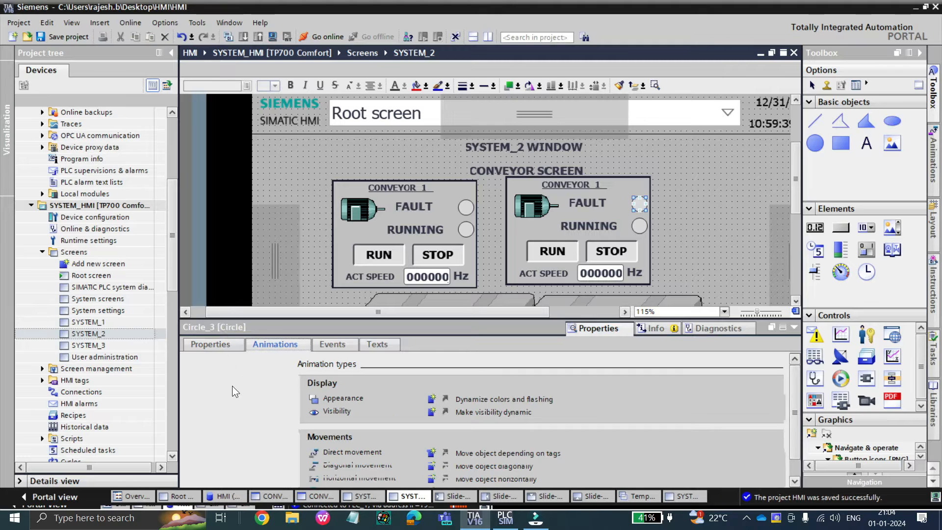
click(433, 400)
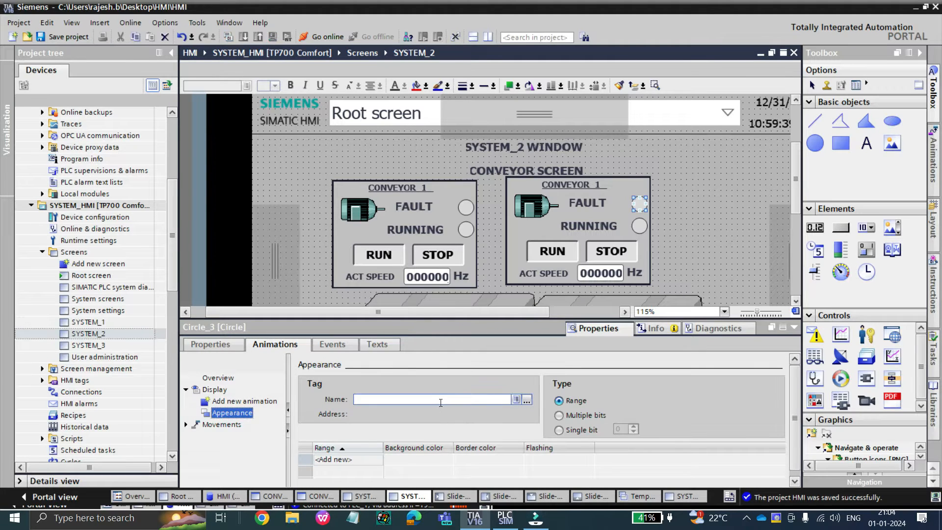
Close the animation settings and delete the complete copied conveyor panel
click(794, 328)
drag(666, 288, 504, 173)
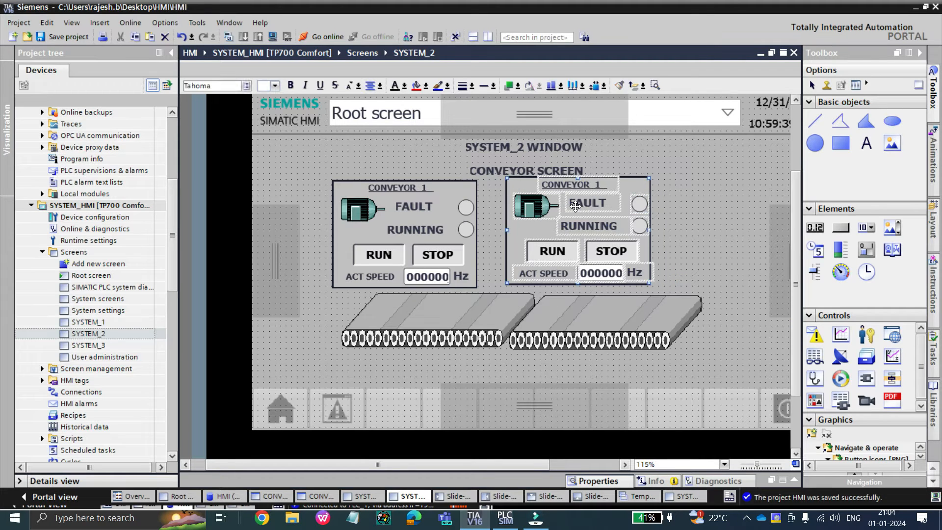
key(Delete)
Move the CONVEYOR SCREEN text beside the SYSTEM_2 WINDOW title
drag(573, 173, 713, 152)
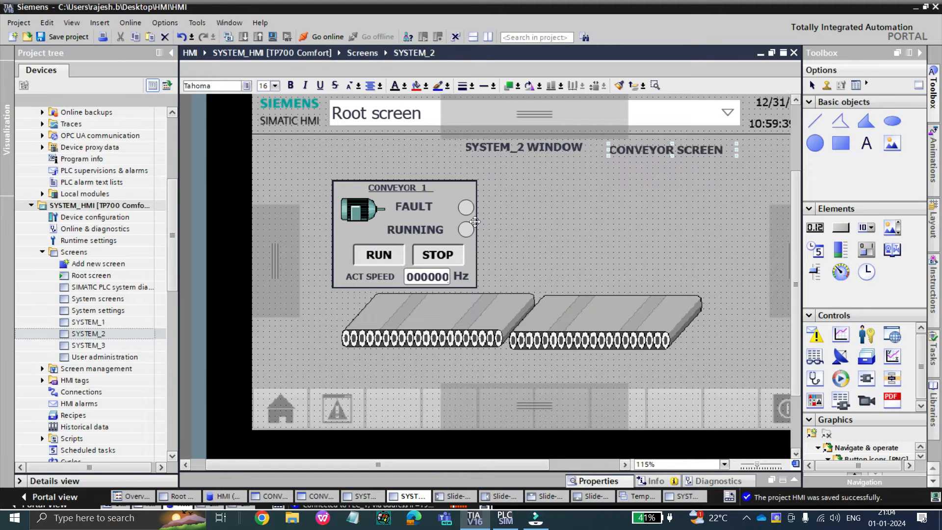
Examine the objects that make up the CONVEYOR 1 panel: frame and motor, fault and running lamps, RUN button and speed field
drag(322, 172, 370, 216)
drag(472, 287, 488, 293)
click(526, 243)
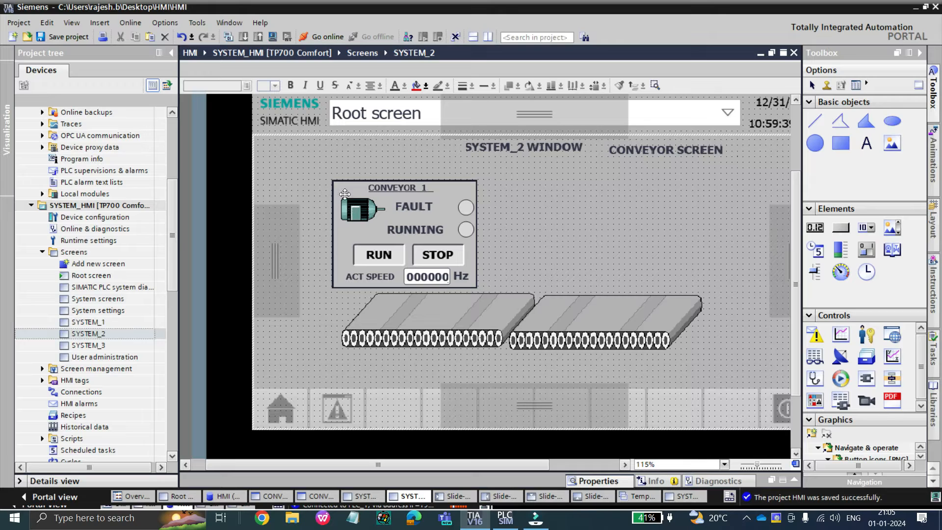
click(357, 212)
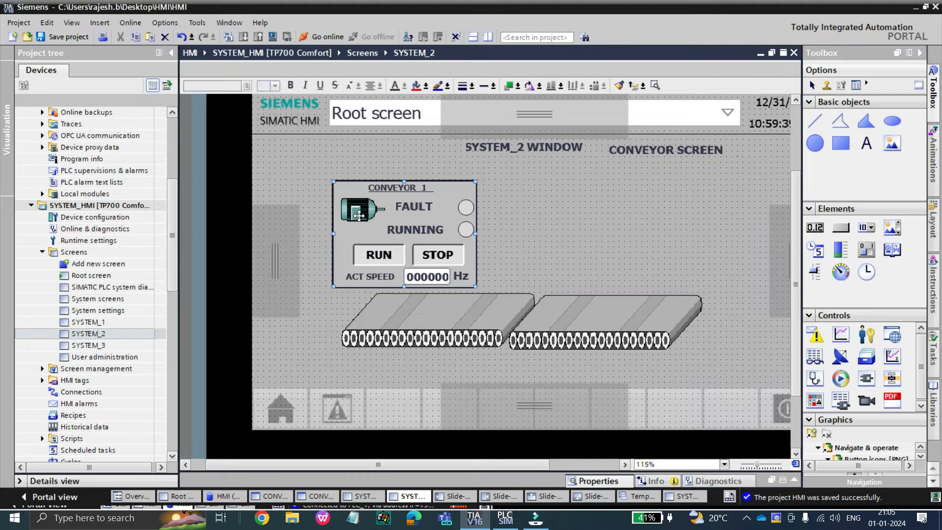
click(467, 209)
click(432, 234)
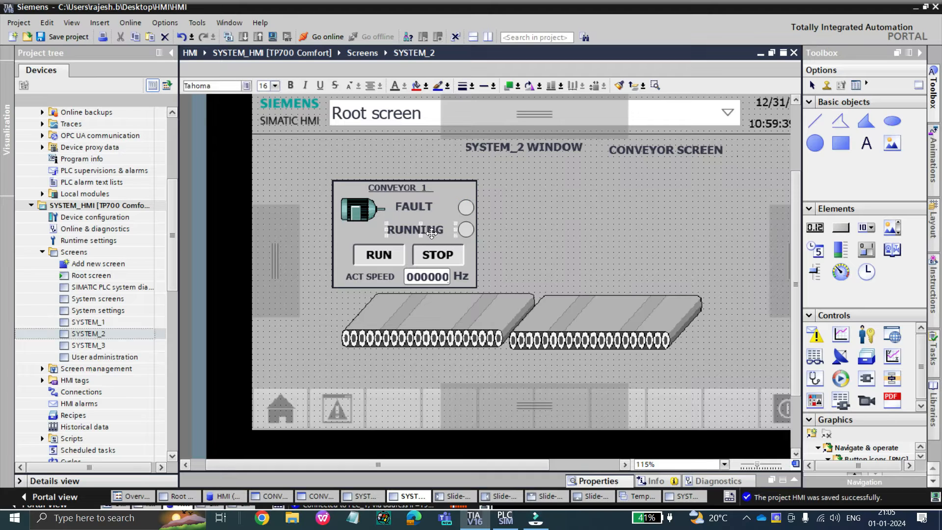
click(467, 231)
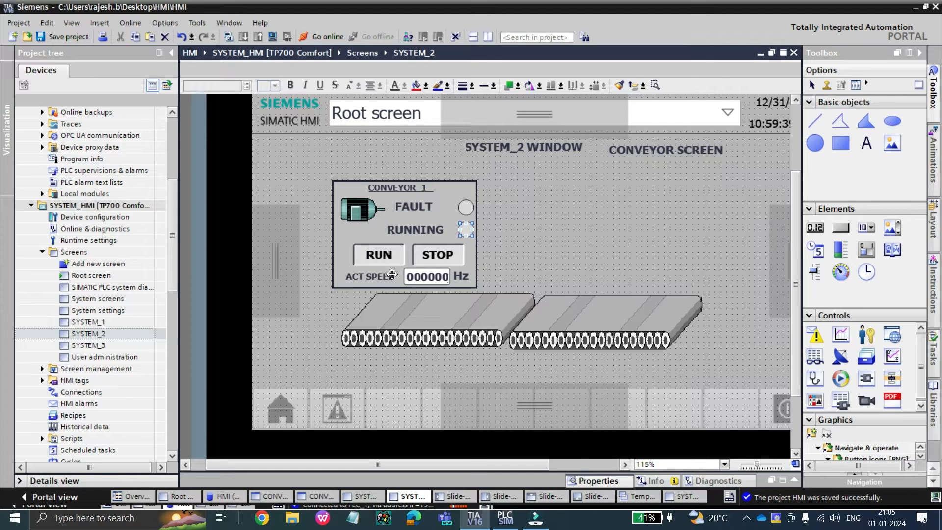
click(389, 259)
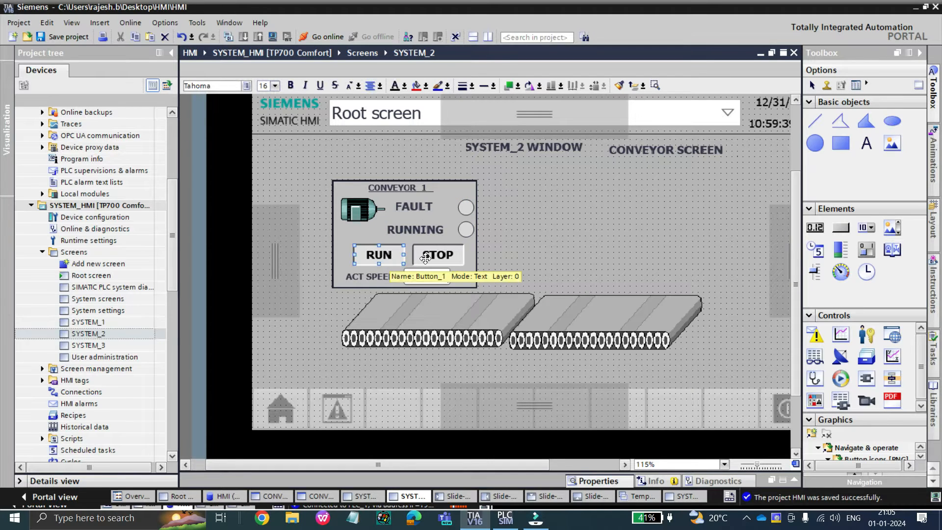
click(418, 277)
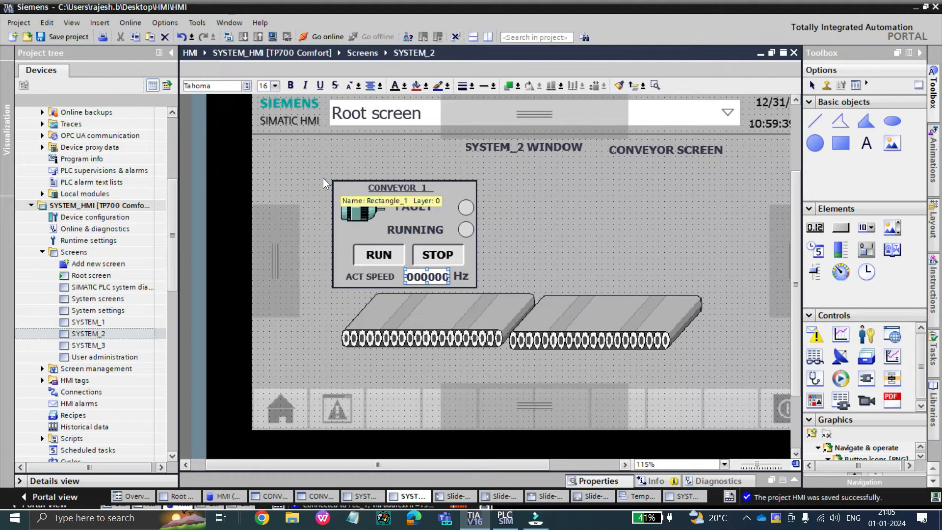
Create a faceplate type named MOTOR_FACEPLATE from all objects of the CONVEYOR 1 panel
drag(321, 172, 488, 296)
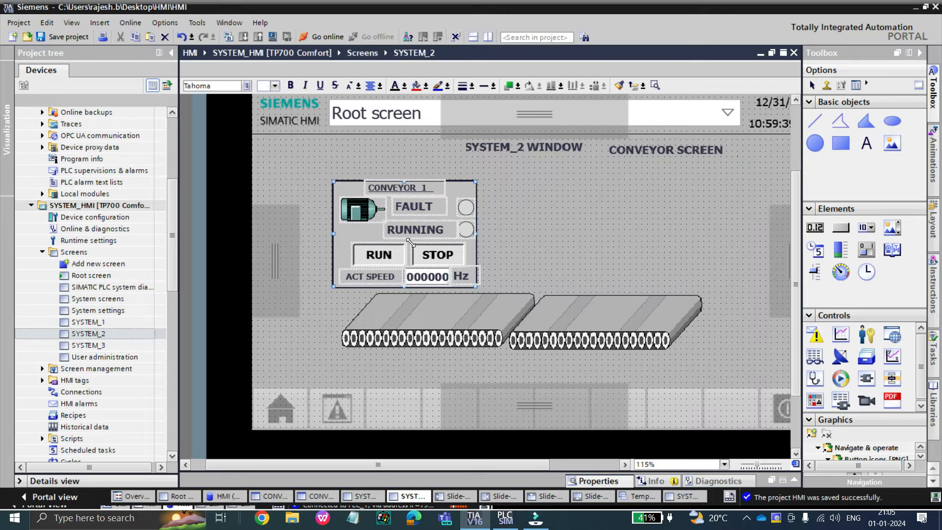
right_click(414, 210)
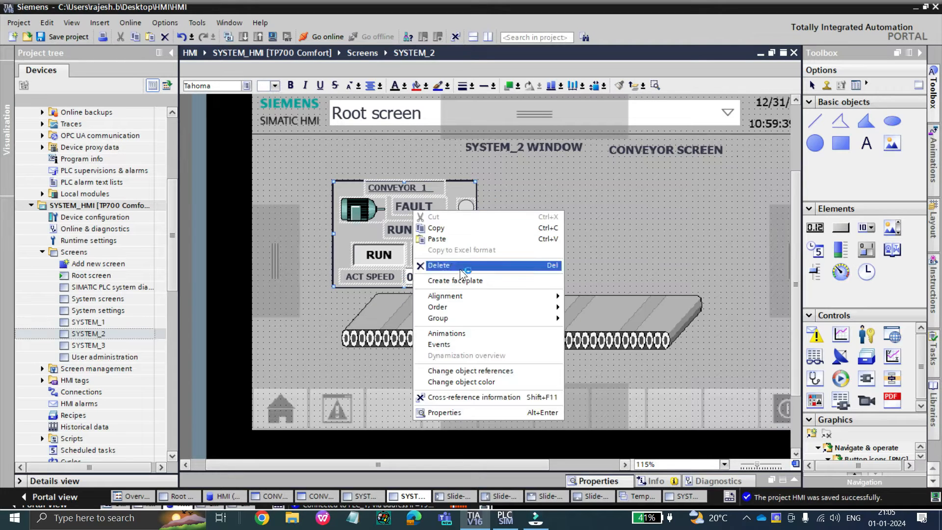
click(526, 284)
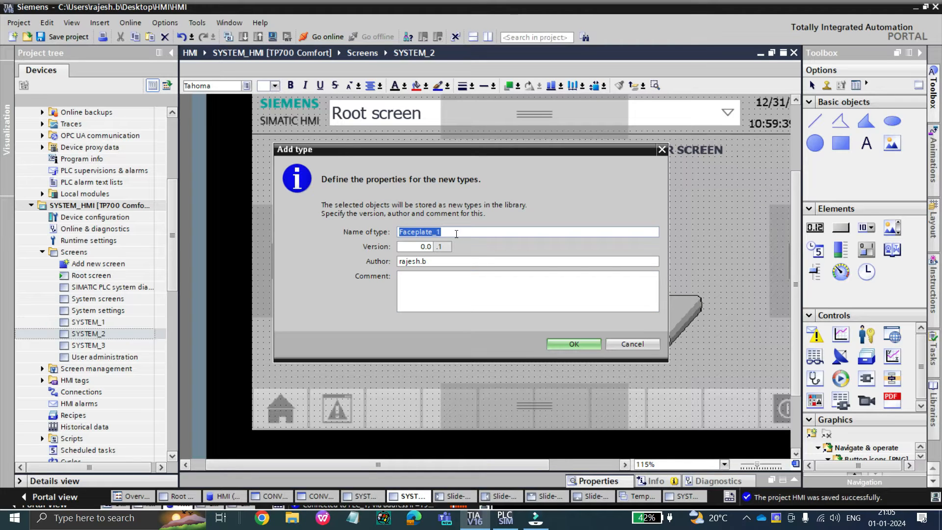
text(mO)
text(TOR_FACEPLATE)
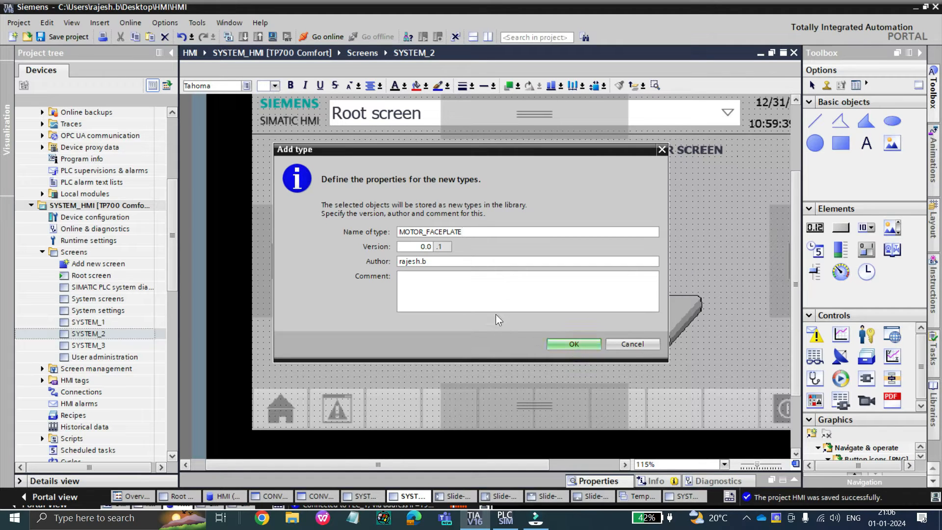
drag(439, 263, 392, 259)
click(442, 262)
click(574, 344)
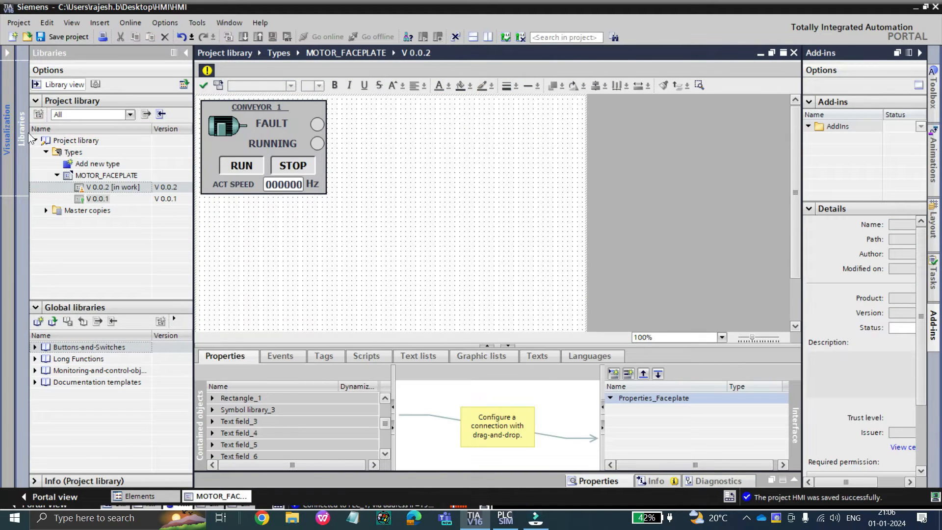
Release the in-work version V 0.0.2 of the MOTOR_FACEPLATE type in the project library
click(6, 126)
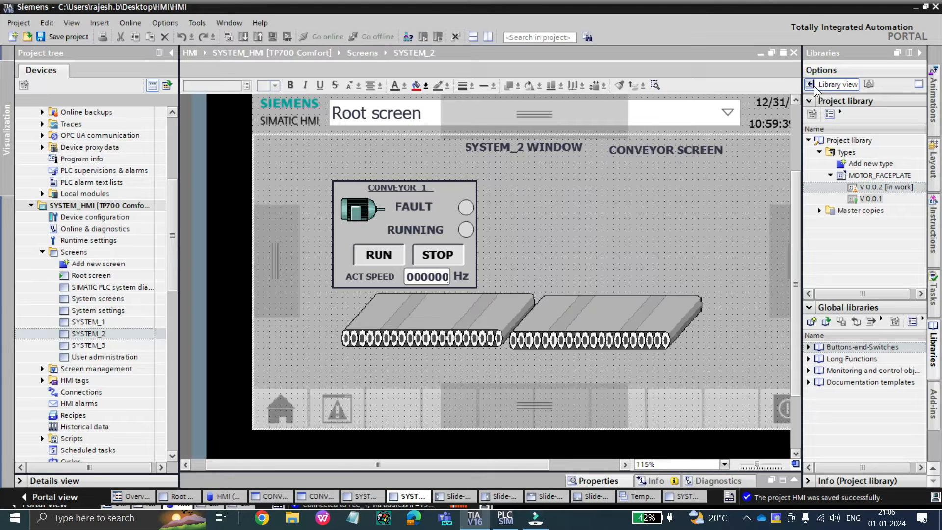
click(835, 84)
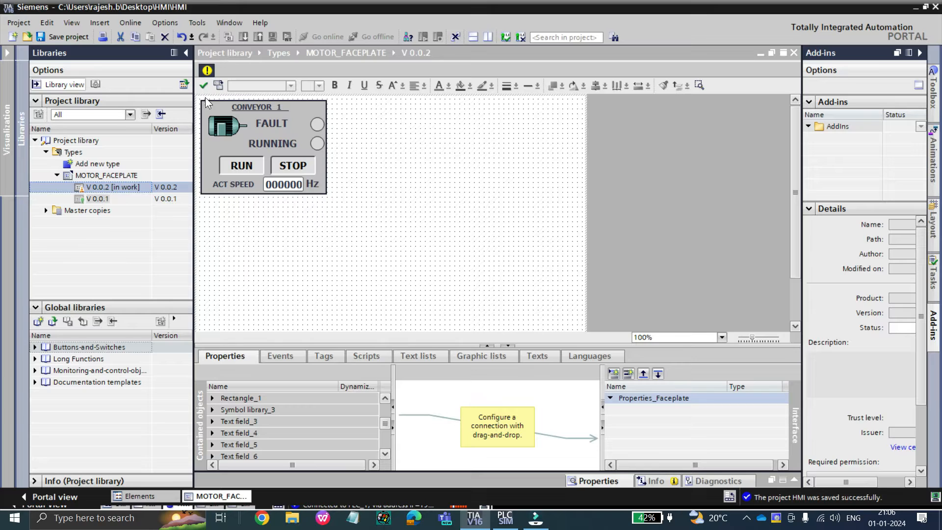
right_click(101, 187)
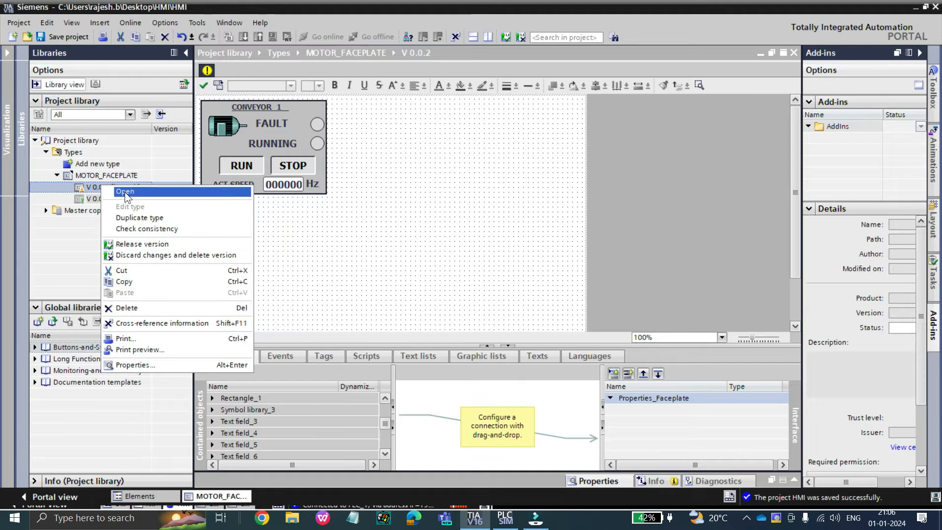
click(156, 245)
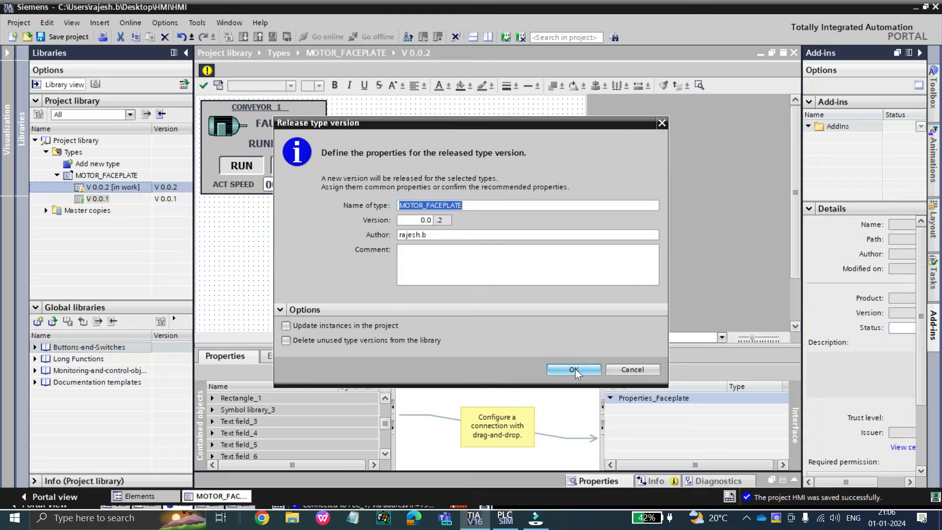
click(558, 371)
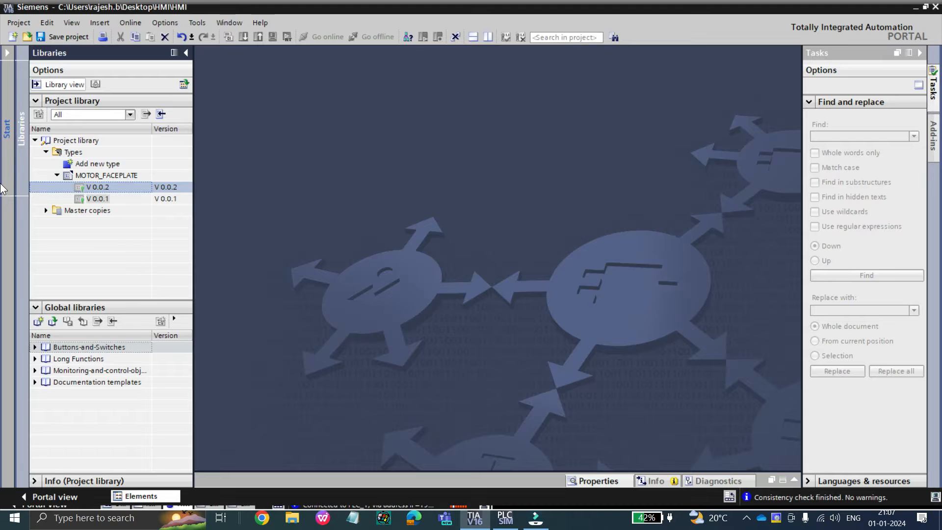
Replace the original CONVEYOR 1 panel on the SYSTEM_2 screen with an instance of MOTOR_FACEPLATE version V 0.0.2
click(6, 135)
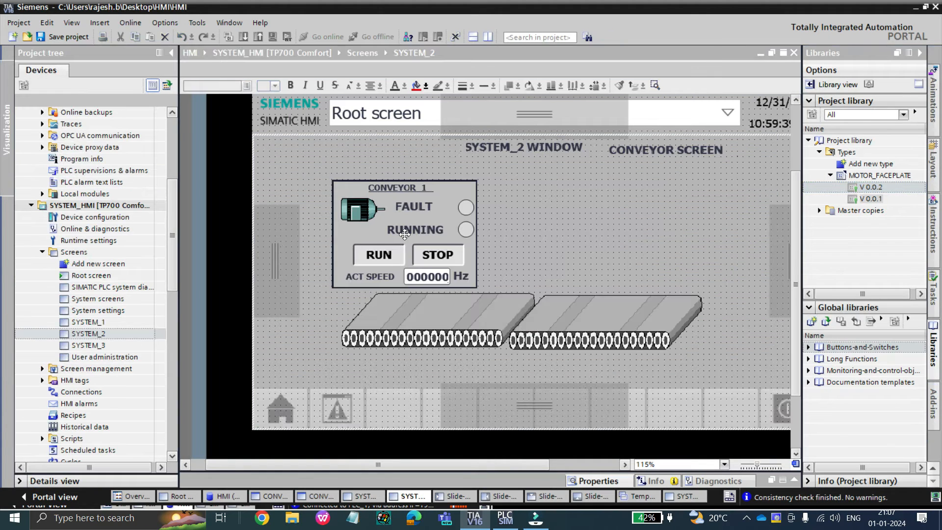
drag(305, 158, 487, 293)
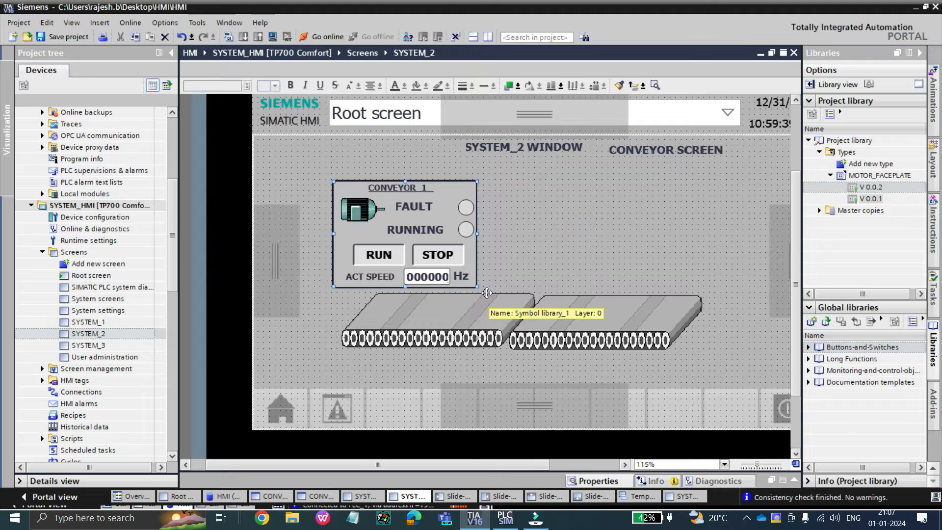
key(Delete)
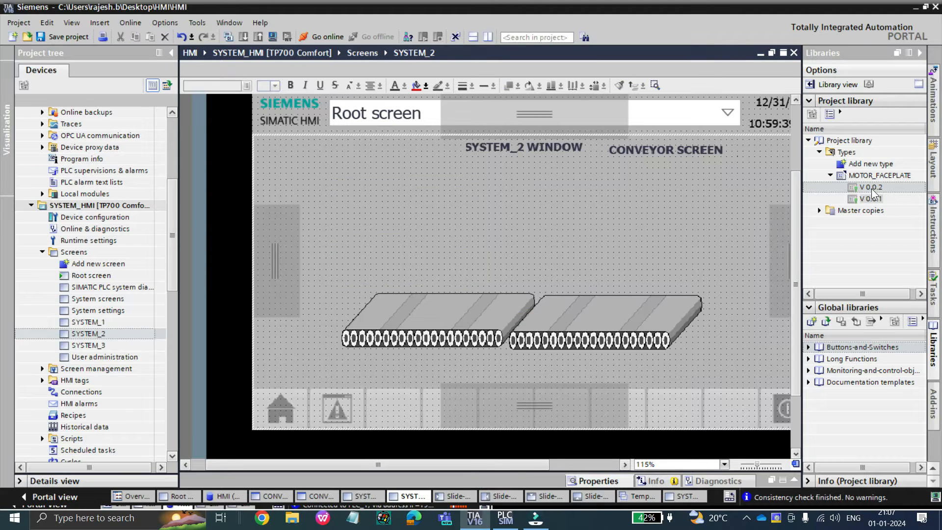
drag(870, 187, 400, 249)
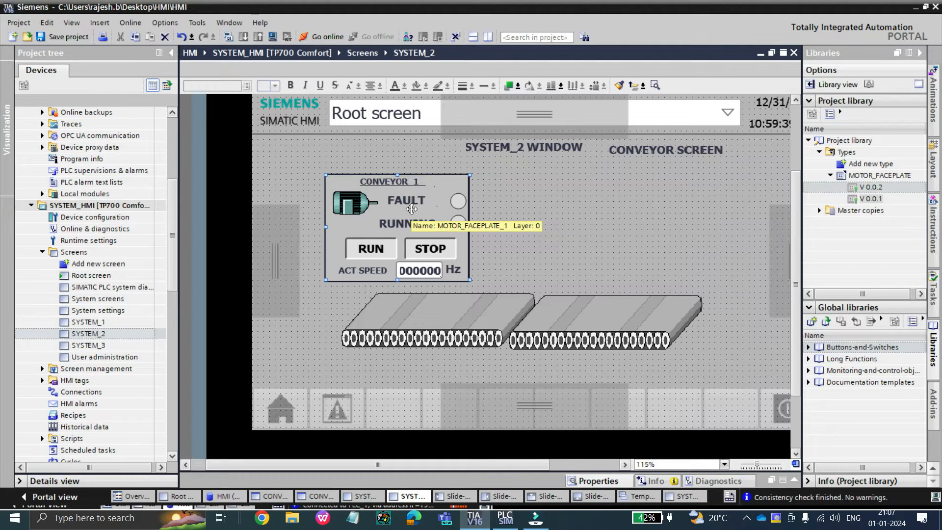
Open MOTOR_FACEPLATE version V 0.0.2 for type editing and move the STOP button directly above the RUN button
right_click(873, 187)
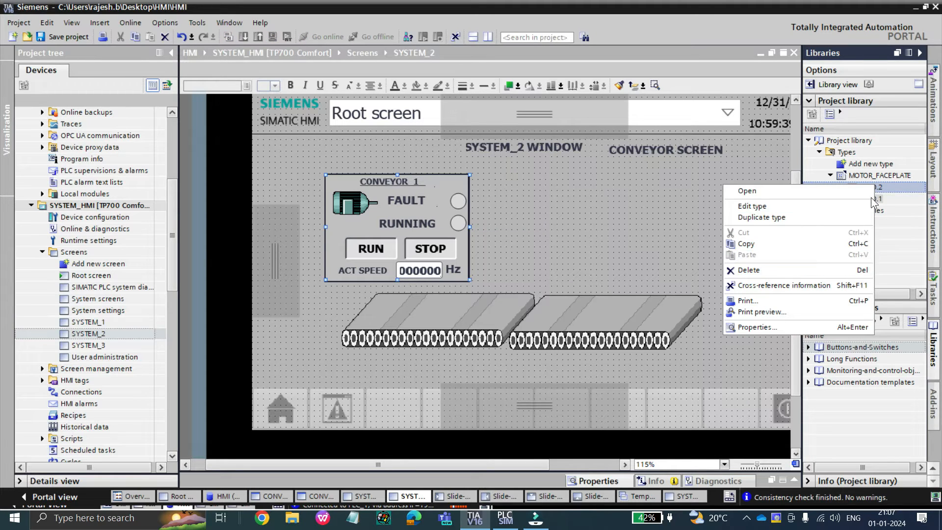
right_click(896, 188)
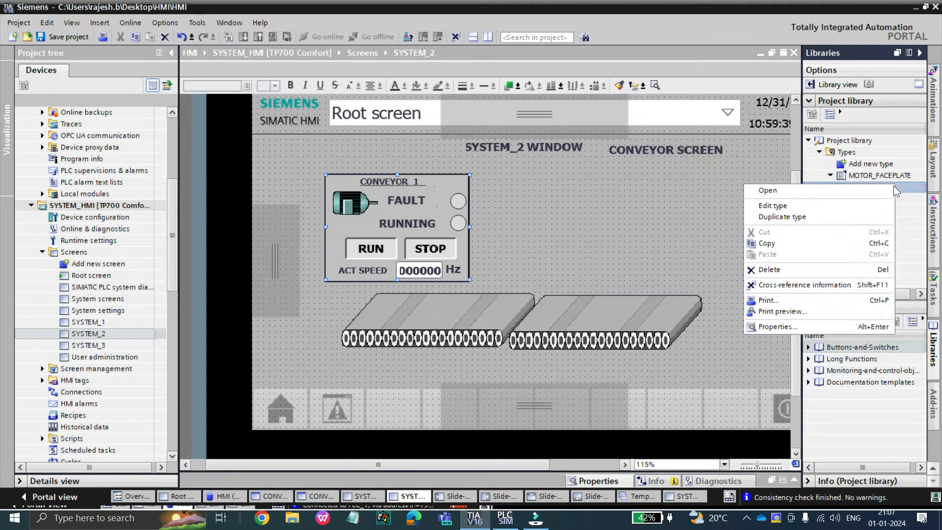
click(822, 207)
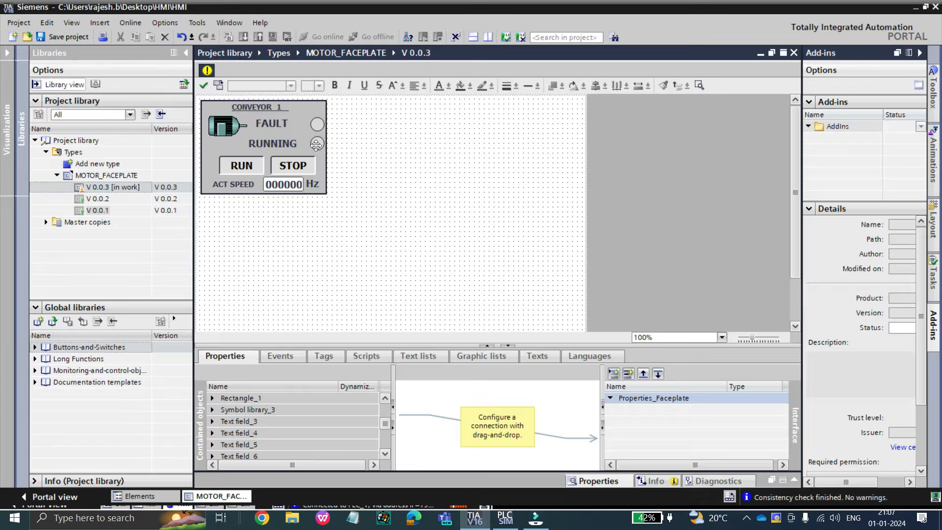
click(295, 167)
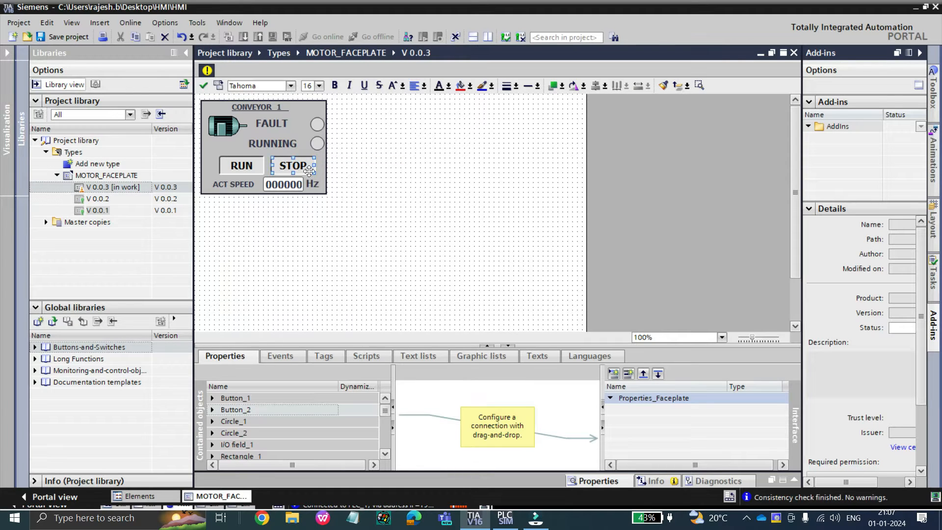
drag(284, 168, 232, 149)
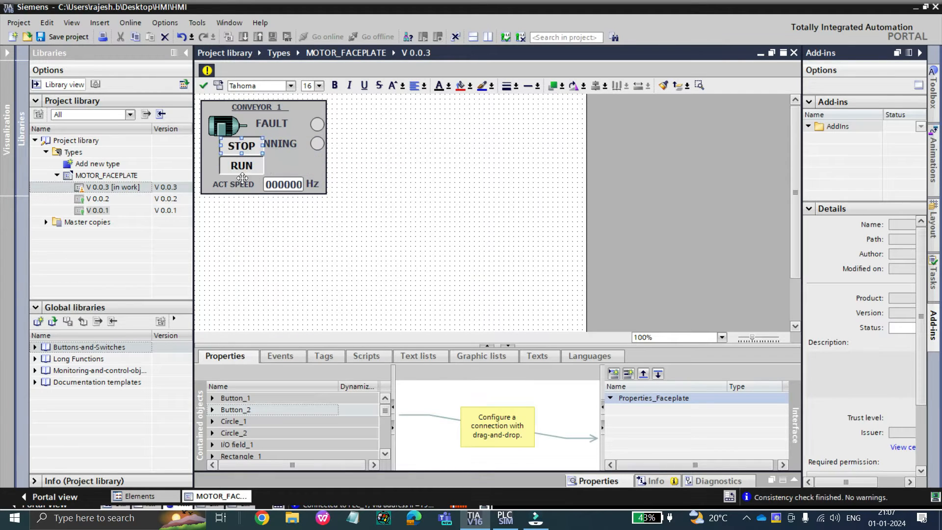
Release MOTOR_FACEPLATE version V 0.0.3 with the option to update instances in the project enabled
right_click(100, 188)
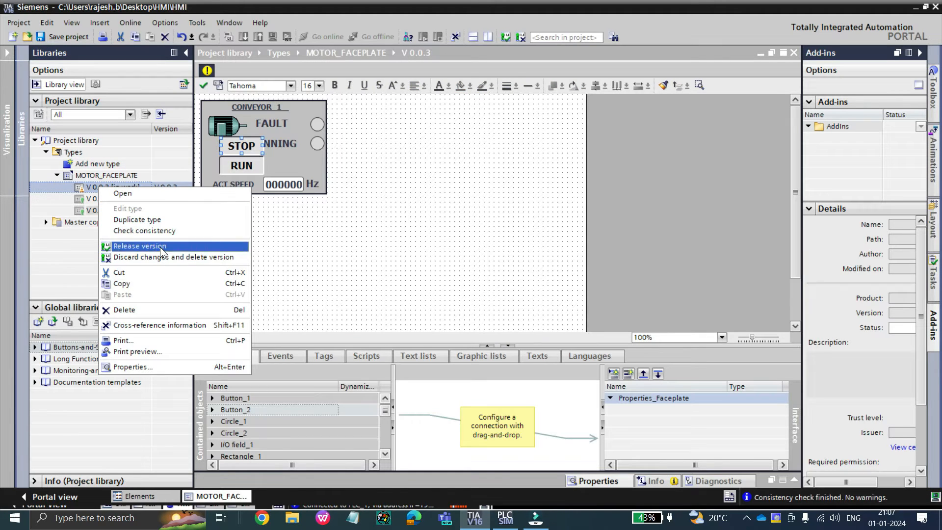
click(56, 187)
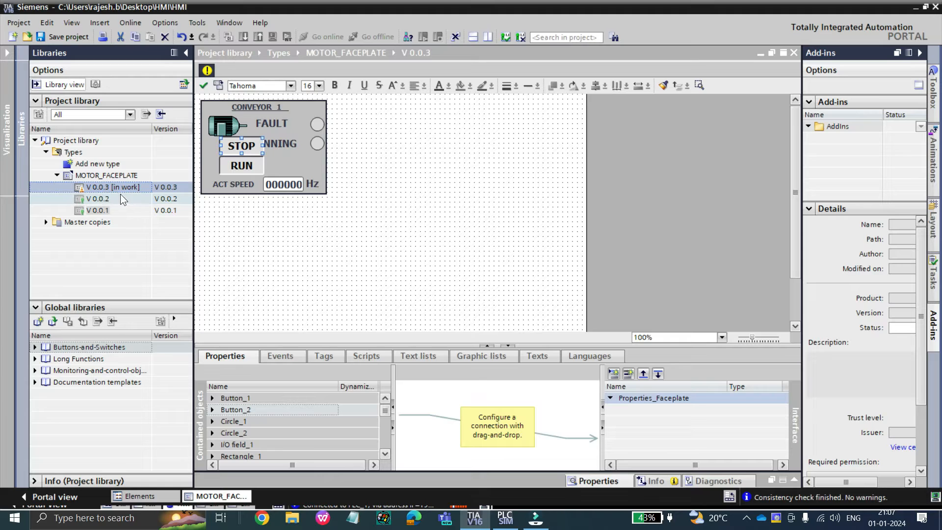
right_click(128, 189)
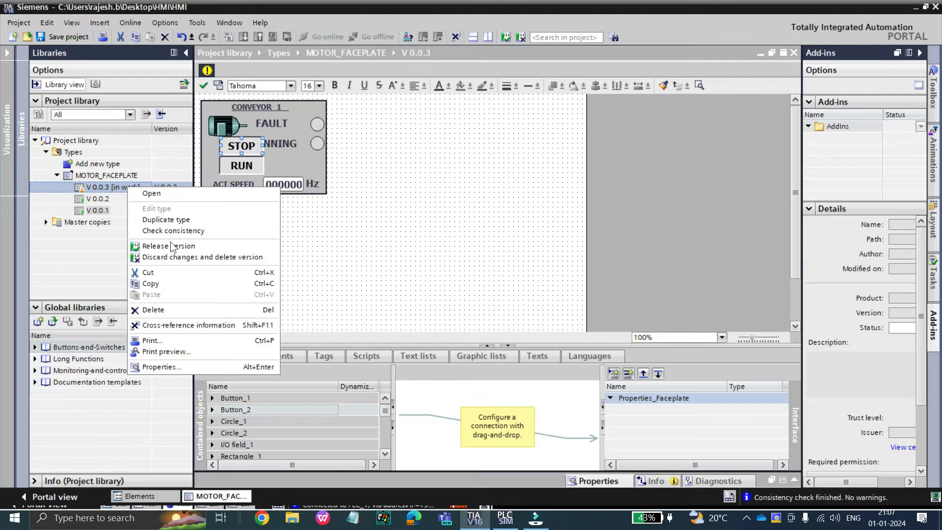
click(173, 246)
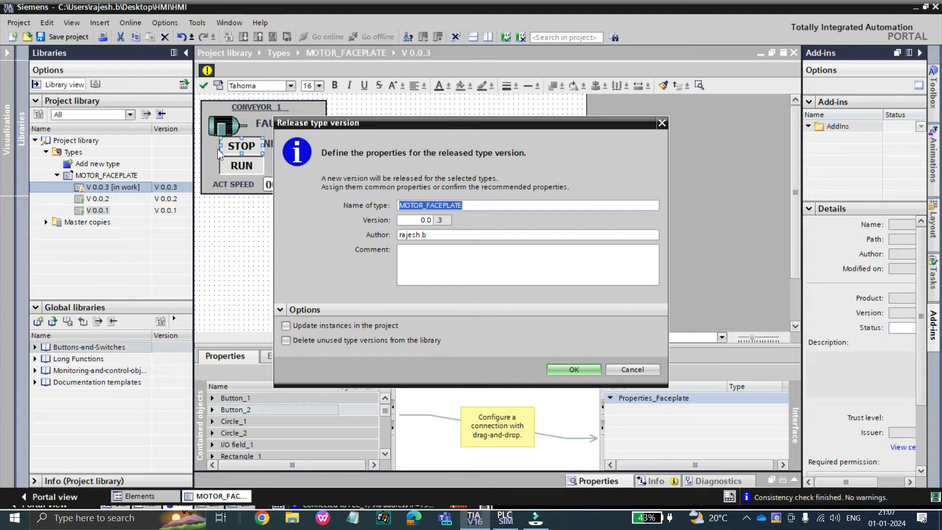
click(287, 326)
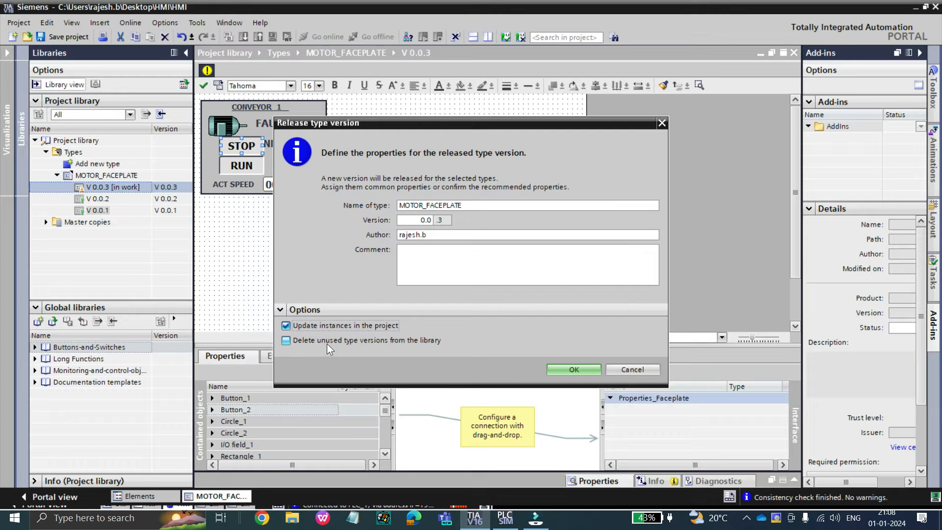
click(575, 369)
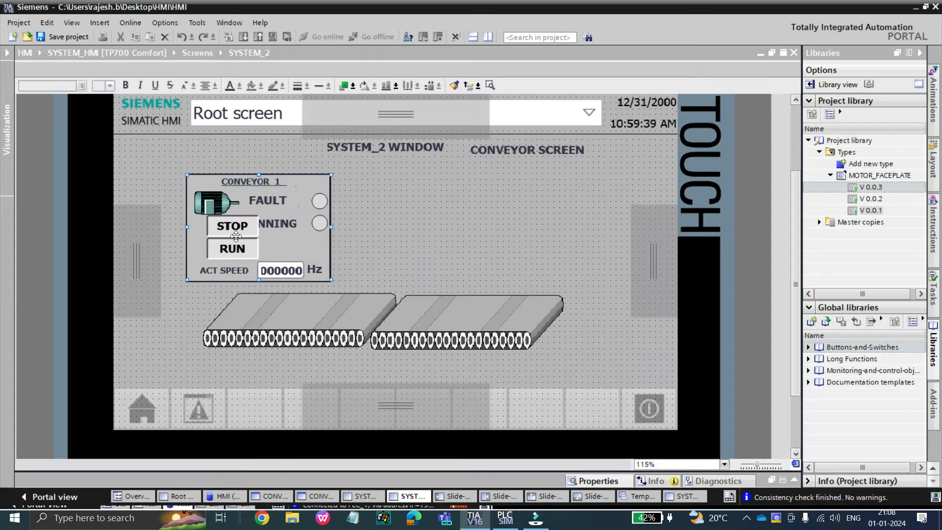
Edit the MOTOR_FACEPLATE type from version V 0.0.3 and move the STOP button back beside the RUN button
right_click(869, 187)
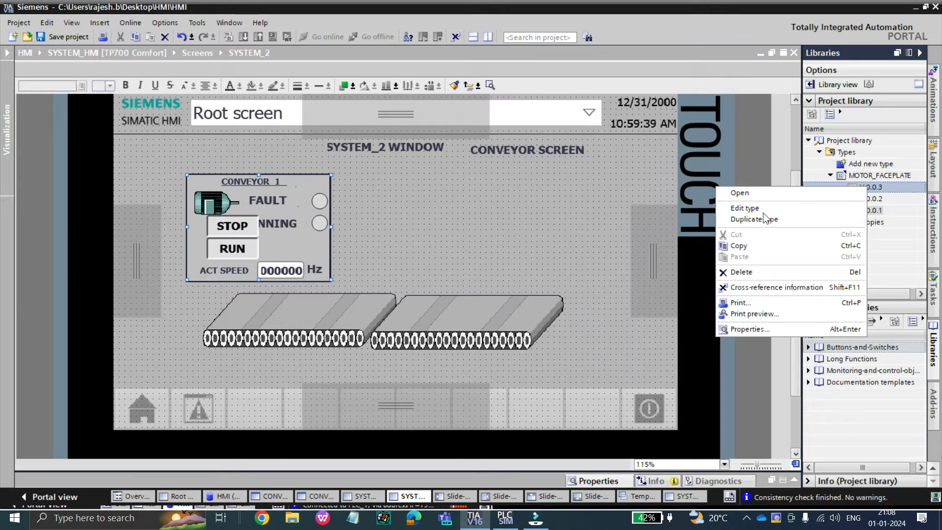
click(762, 208)
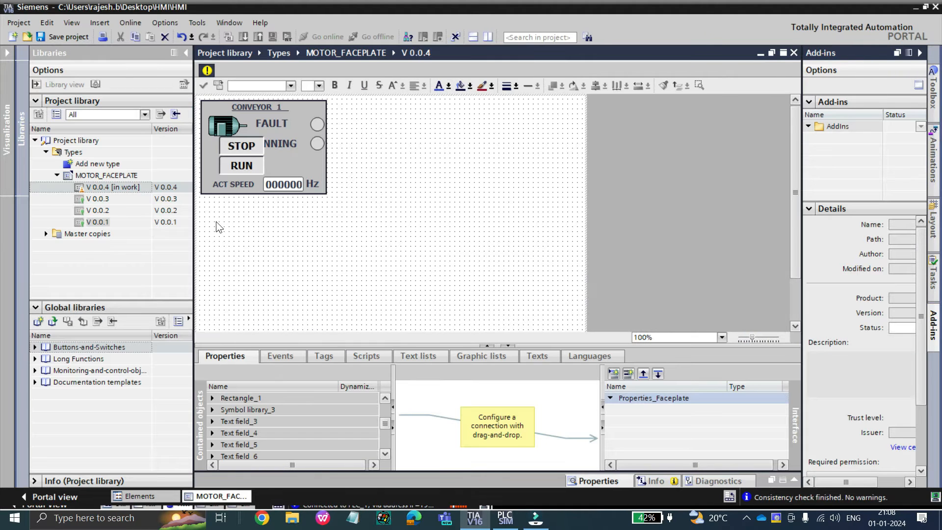
drag(236, 143, 297, 170)
key(Up)
key(Up)
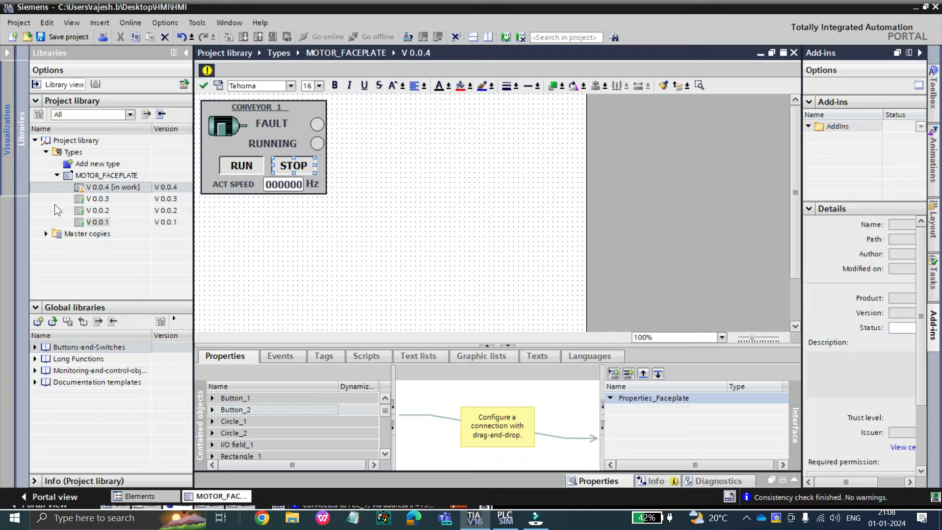
Check the MOTOR_1 and MOTOR_2 tags in the PLC data block HMI [DB1], then return to the SYSTEM_2 screen
click(8, 144)
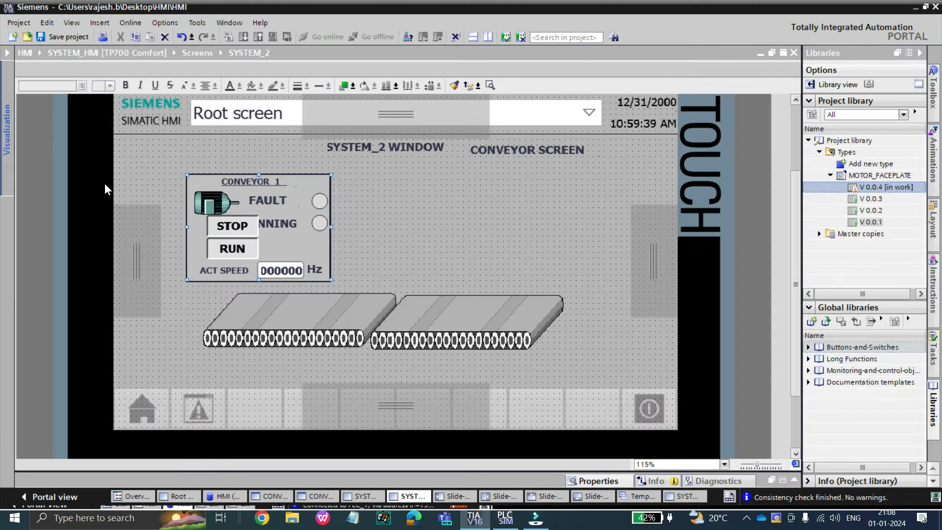
click(8, 130)
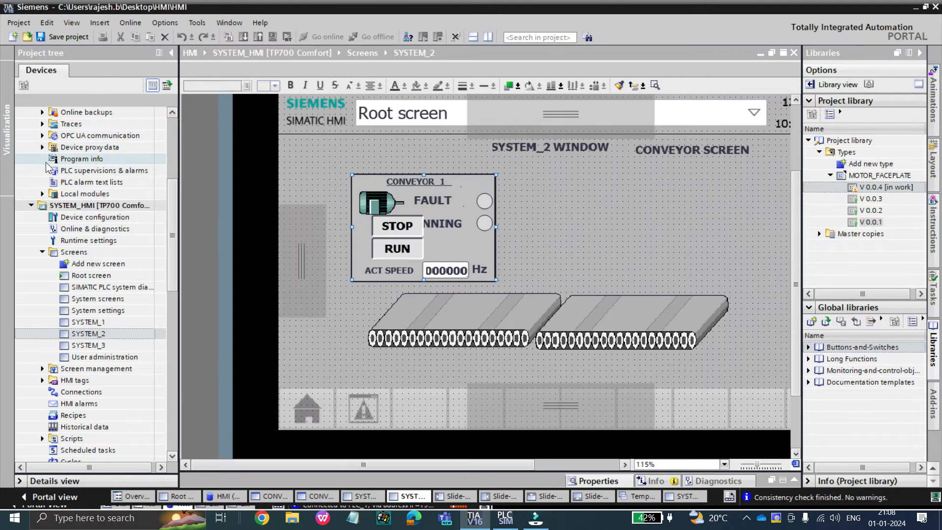
drag(170, 194, 174, 134)
double_click(84, 229)
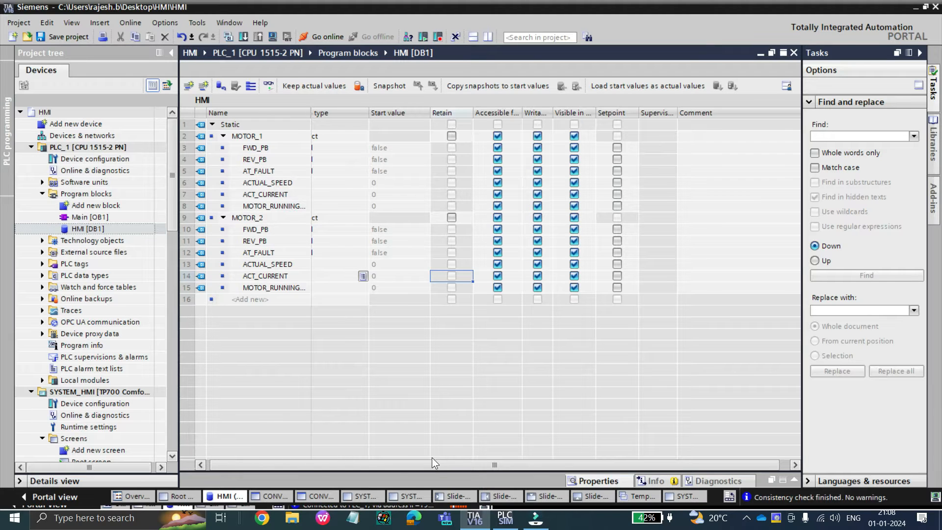
click(758, 56)
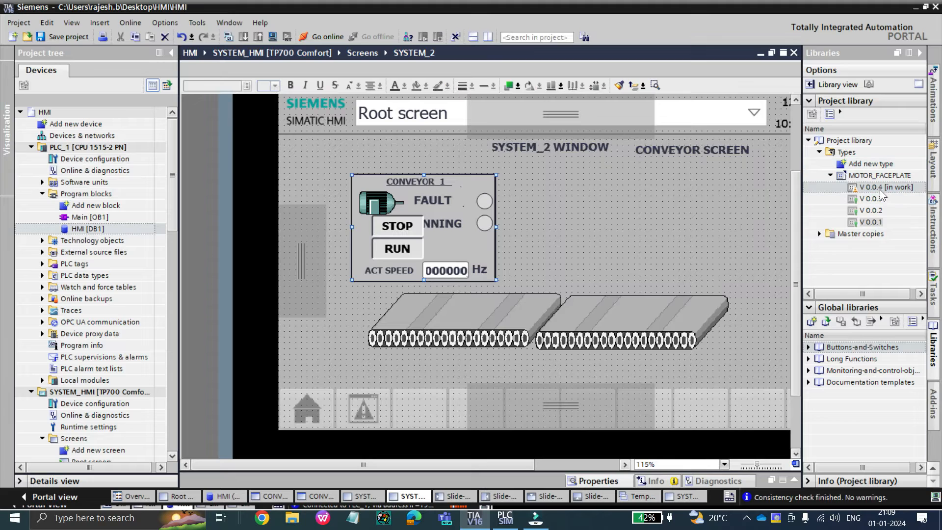
Open the in-work MOTOR_FACEPLATE version V 0.0.4 and show the CONVEYOR 1 title's properties together with the faceplate and its interface configuration
right_click(880, 189)
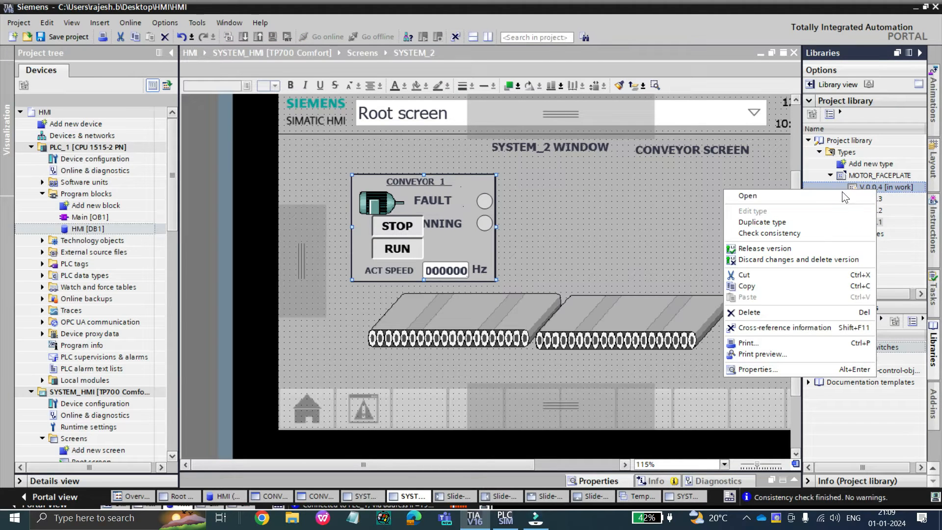
click(801, 196)
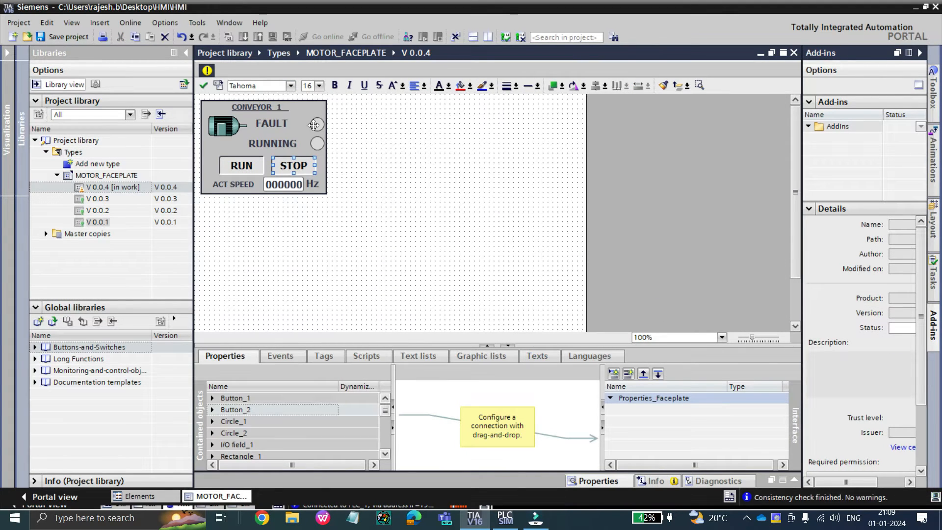
click(261, 107)
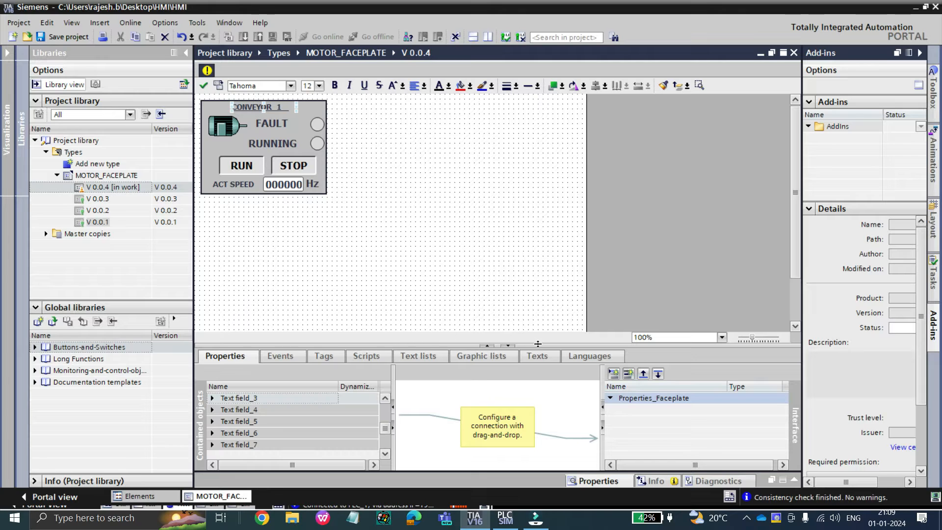
drag(536, 310, 536, 228)
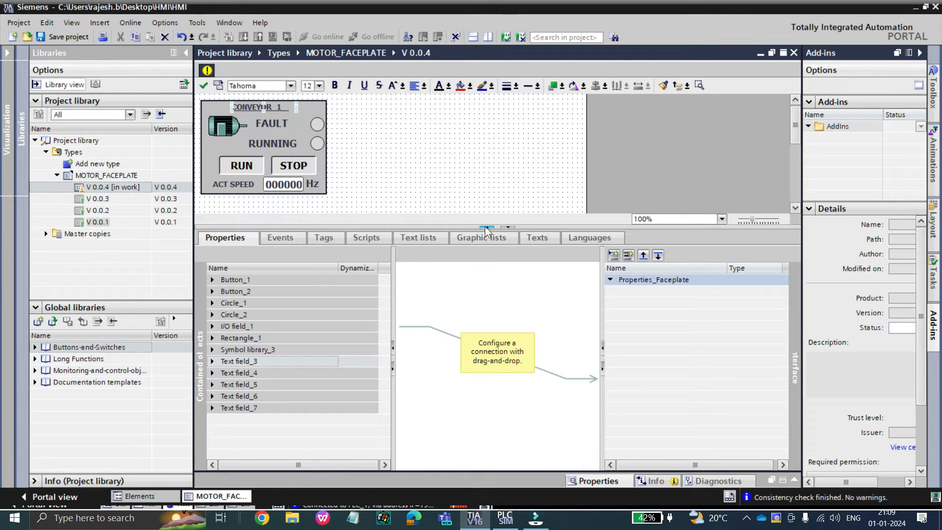
click(508, 228)
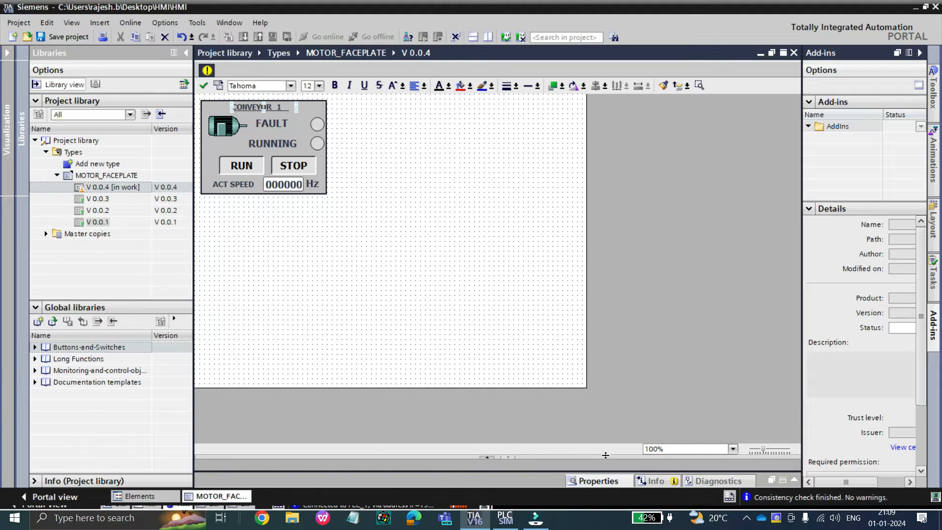
click(591, 483)
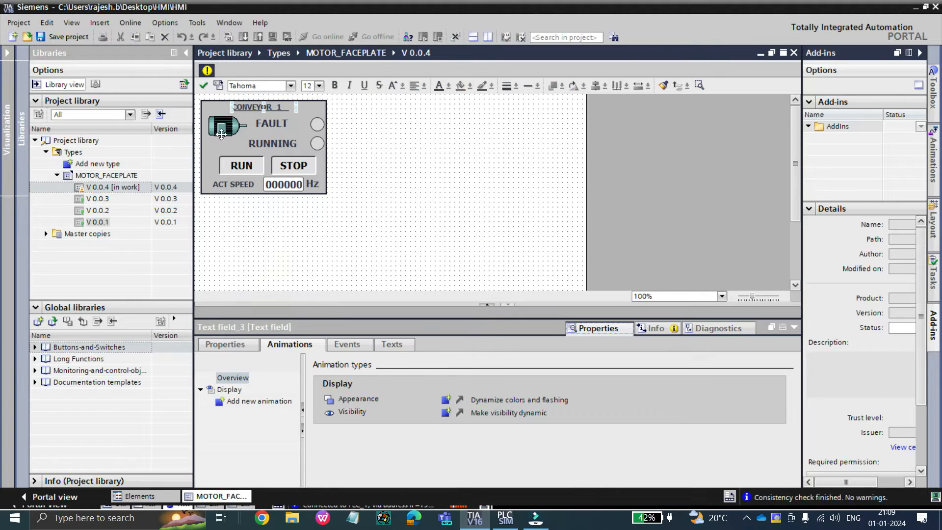
click(491, 305)
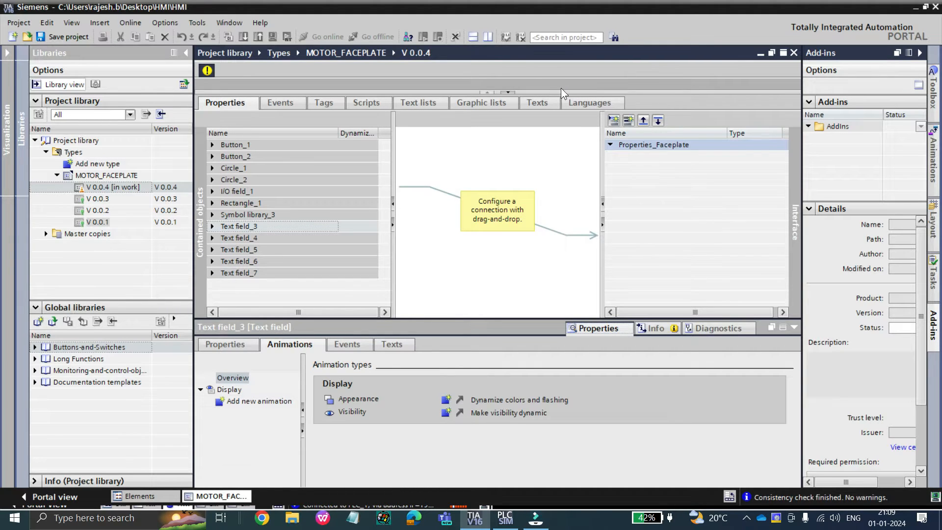
drag(561, 88, 548, 212)
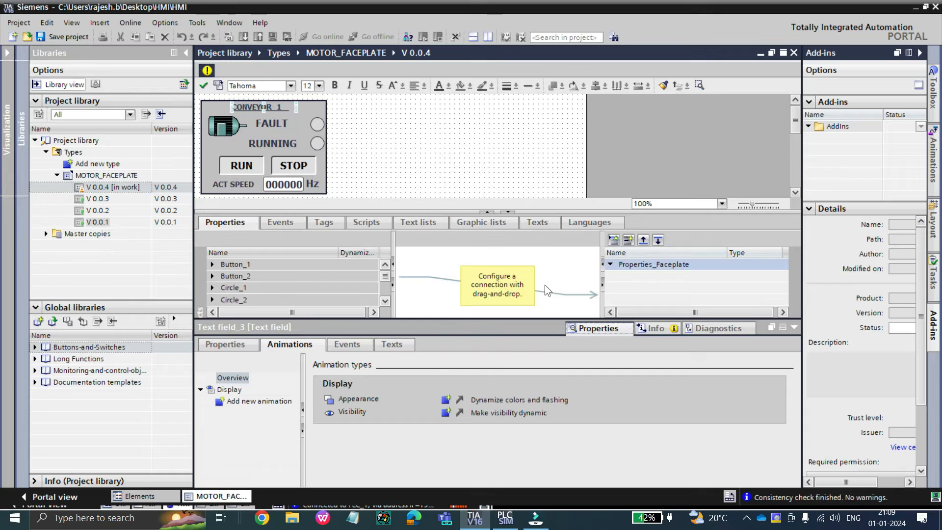
drag(553, 317, 553, 365)
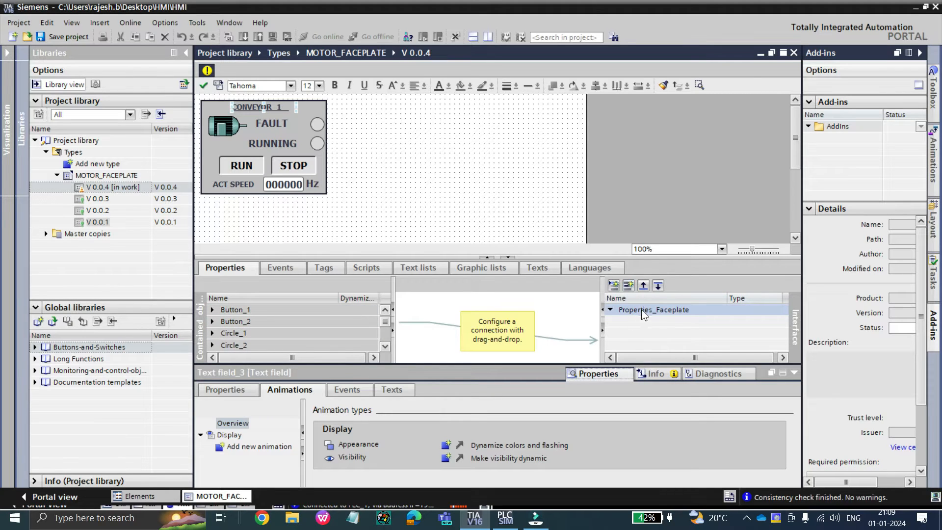
Add an interface property named HEADING with data type WString to the faceplate's Properties_Faceplate category
click(628, 285)
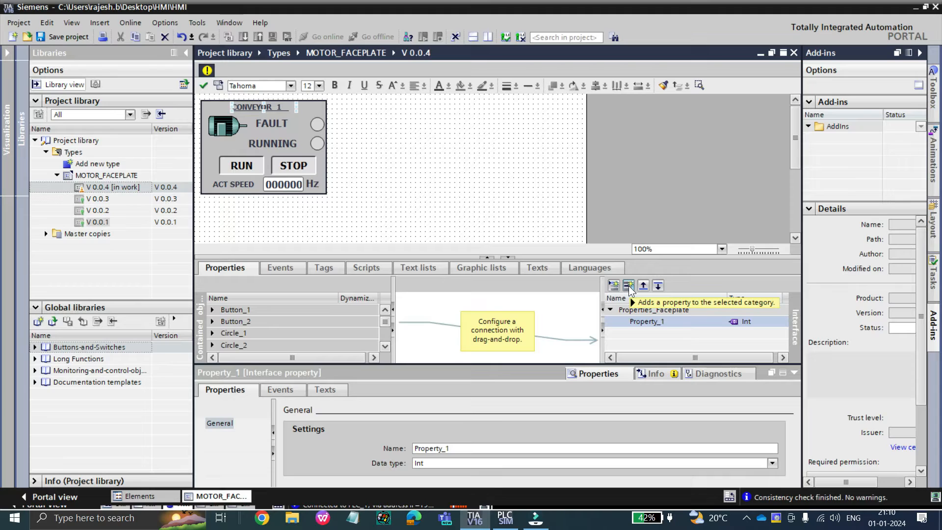
click(655, 322)
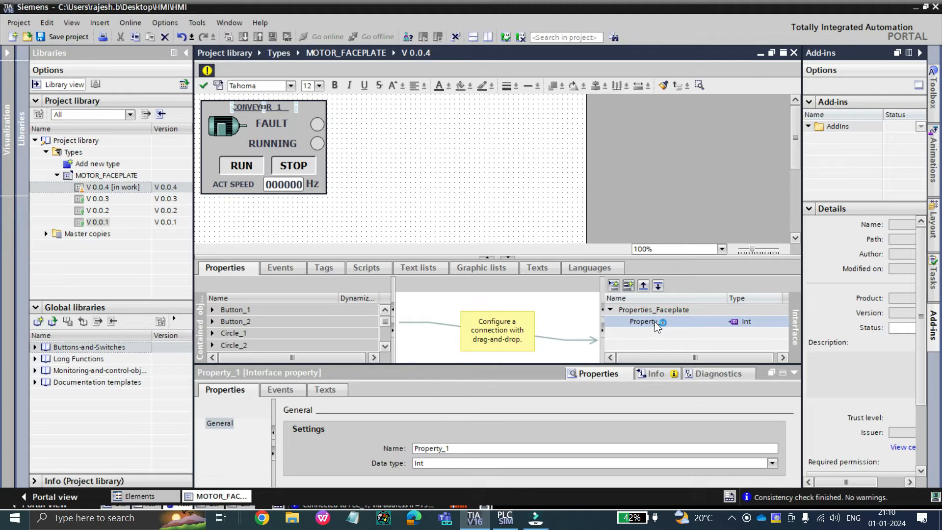
click(656, 322)
drag(672, 322, 616, 320)
text(HEAD)
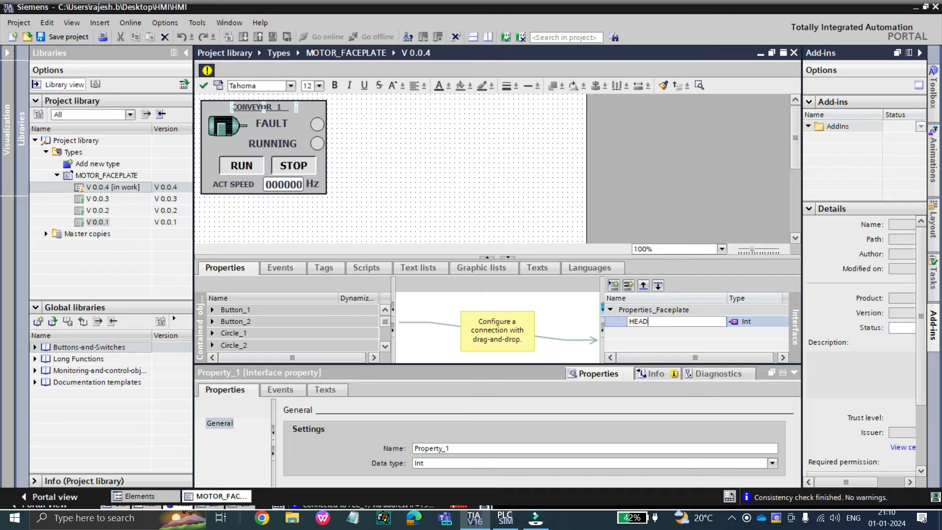
text(ING)
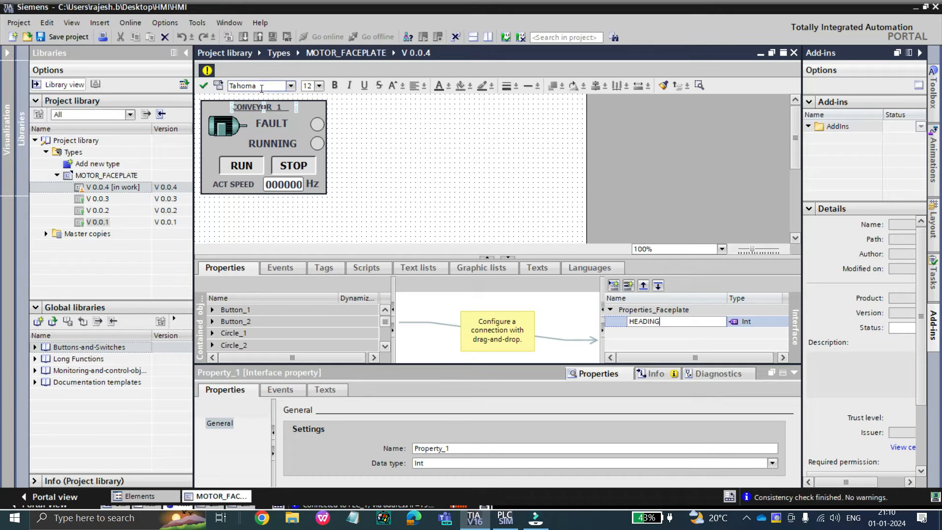
click(750, 323)
click(749, 322)
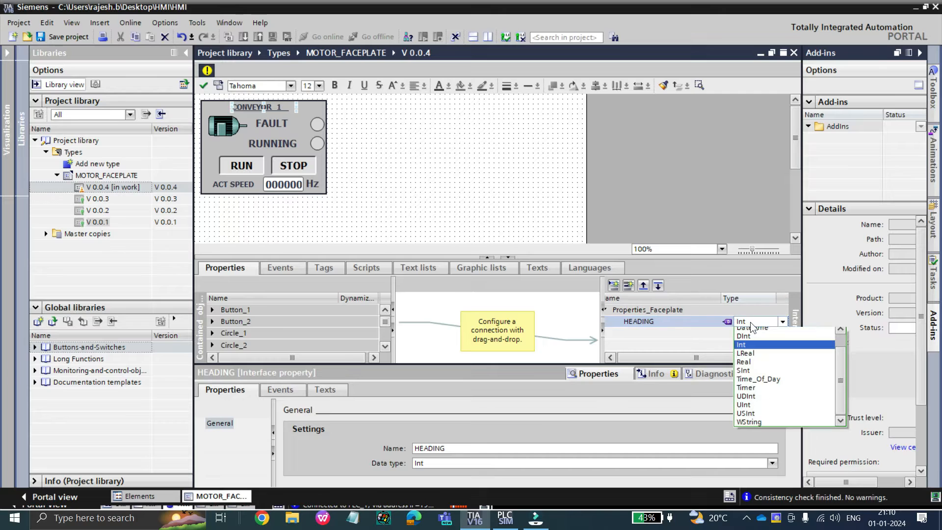
click(753, 426)
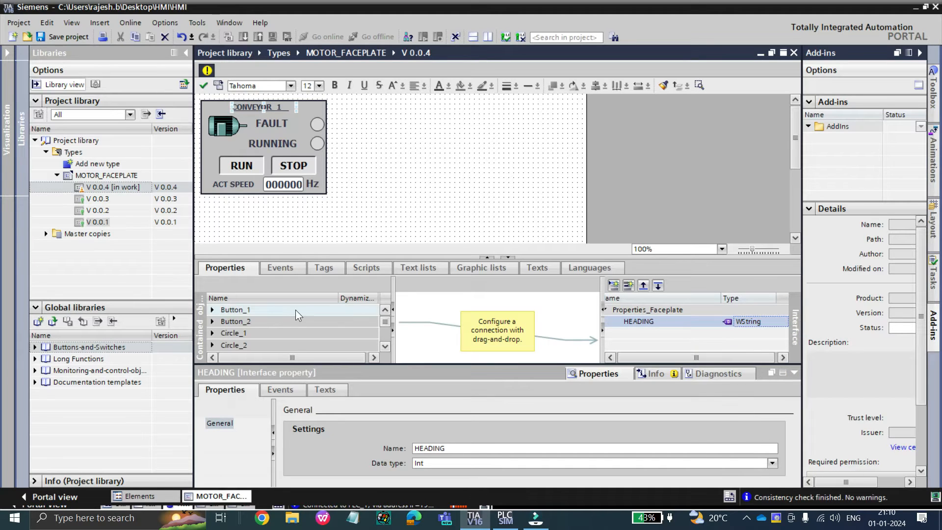
Try to connect the General property group of the CONVEYOR 1 title text field to the HEADING interface property
click(269, 107)
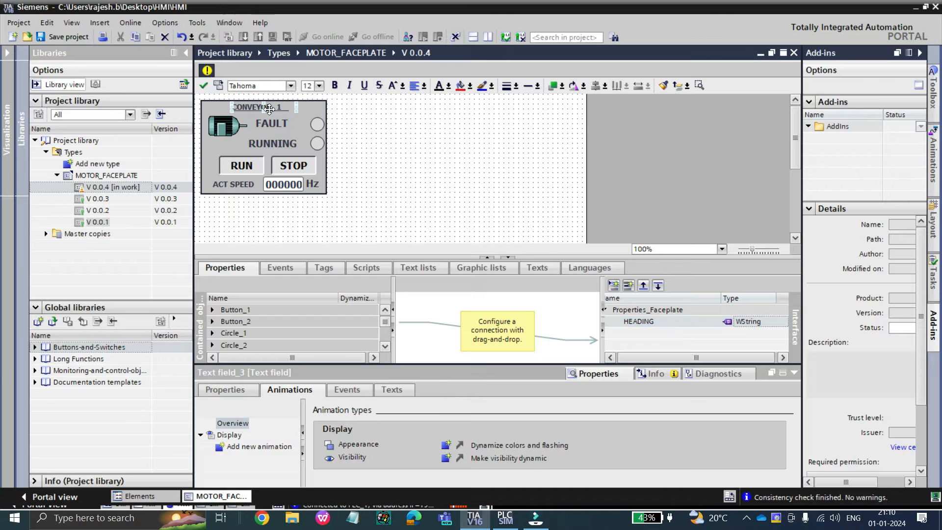
scroll(386, 347, down, 5)
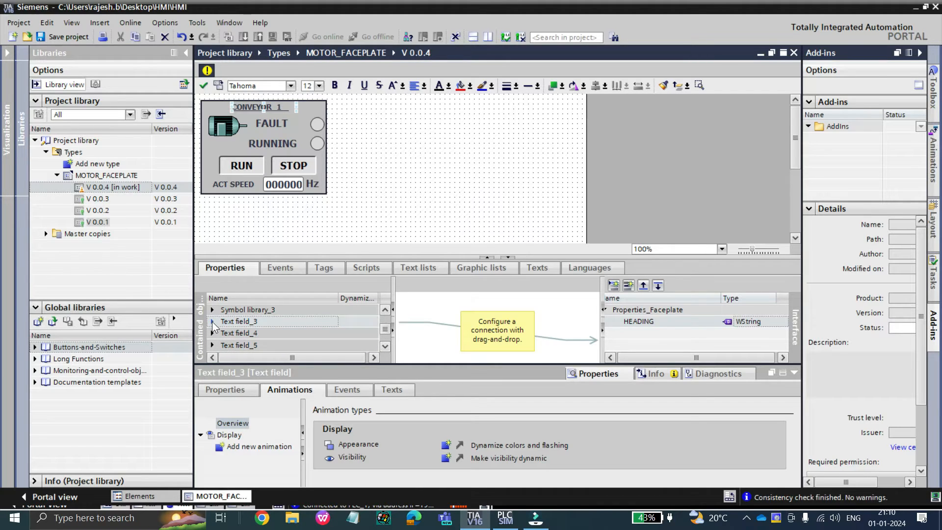
click(212, 321)
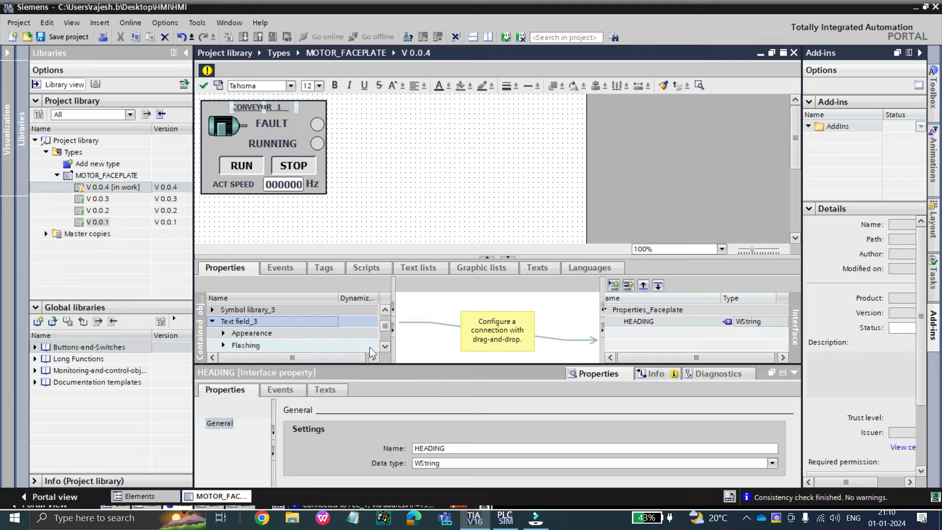
click(385, 346)
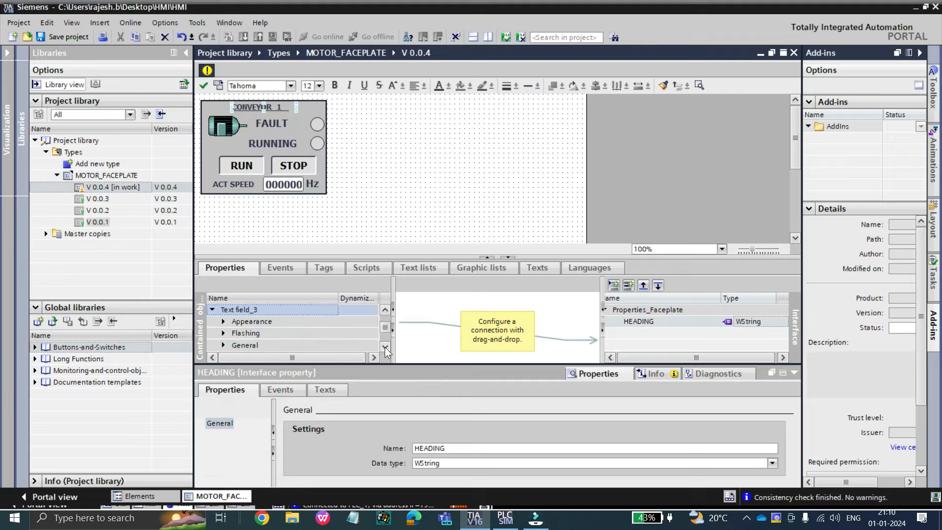
click(244, 345)
drag(243, 346, 676, 321)
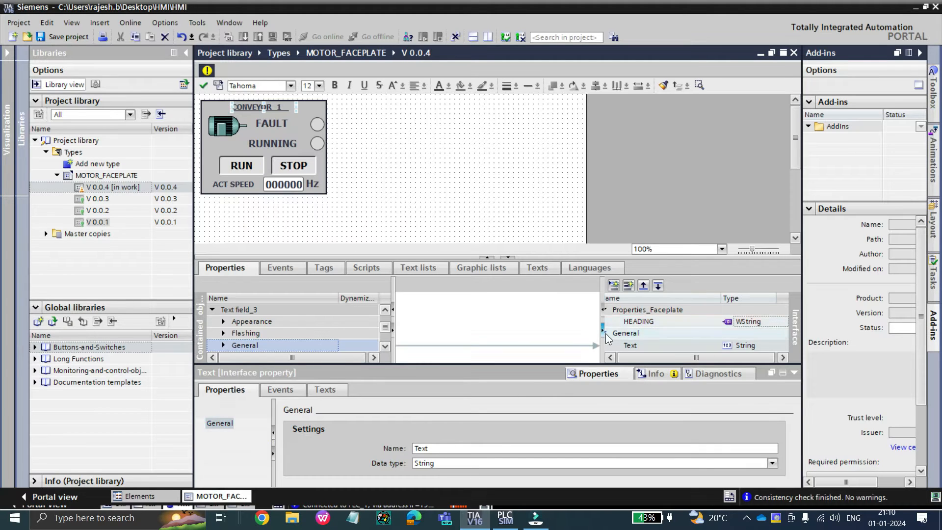
click(628, 357)
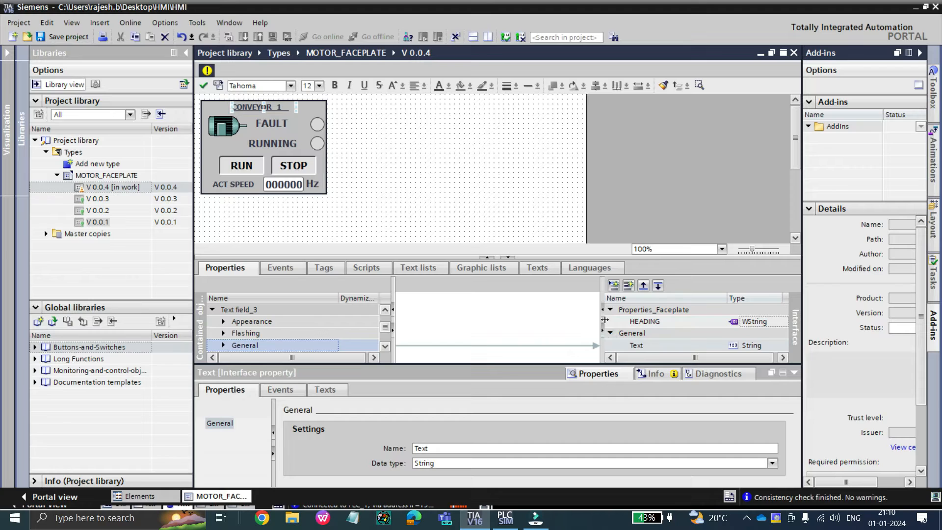
click(608, 334)
click(613, 326)
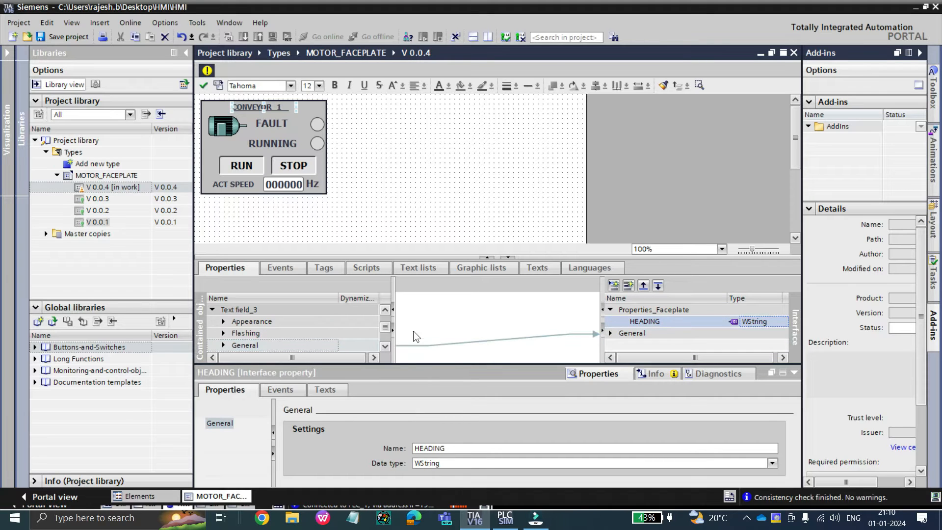
Enlarge the interface configuration area and select the Text property in the General group of Text field_3
click(385, 348)
click(386, 348)
click(386, 347)
click(386, 347)
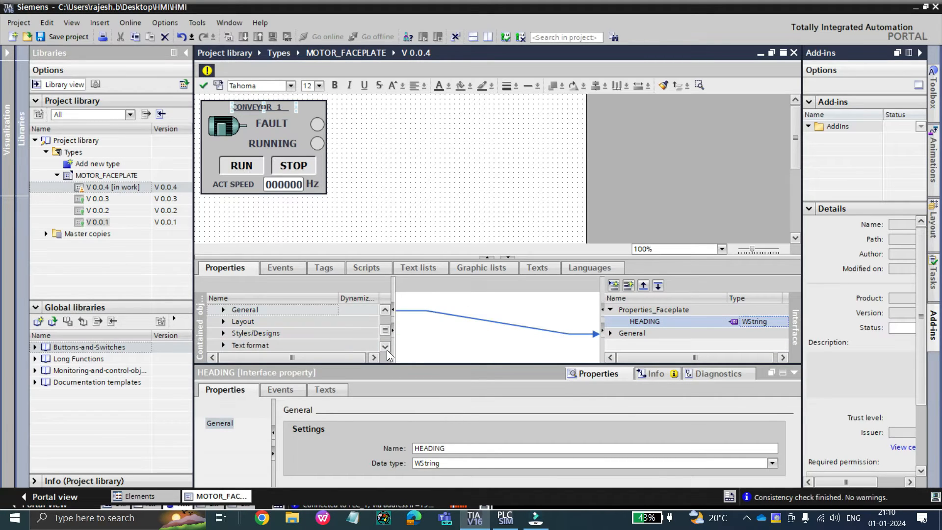
click(386, 310)
click(385, 311)
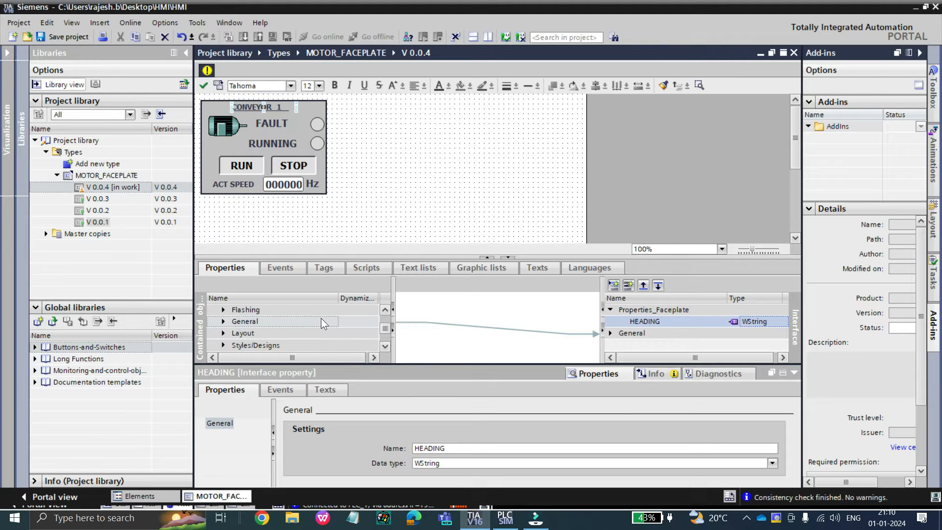
click(386, 310)
click(386, 310)
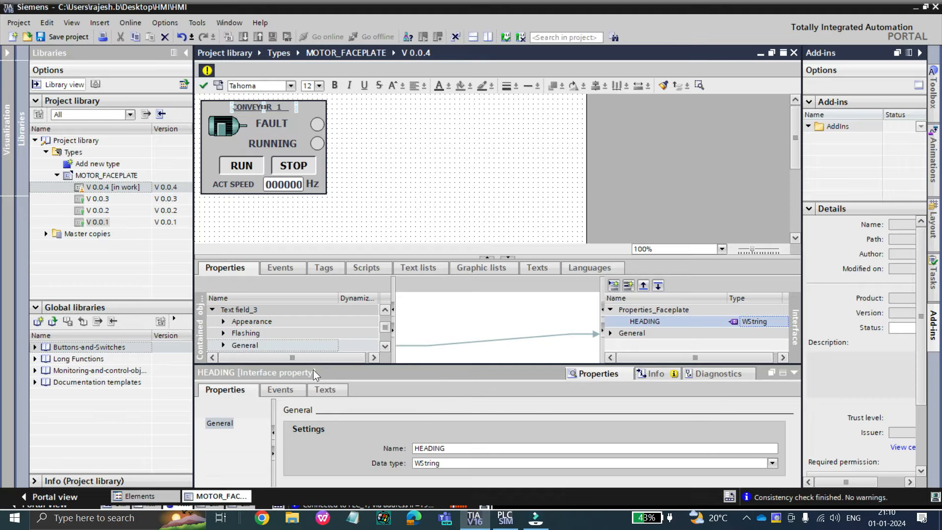
click(794, 373)
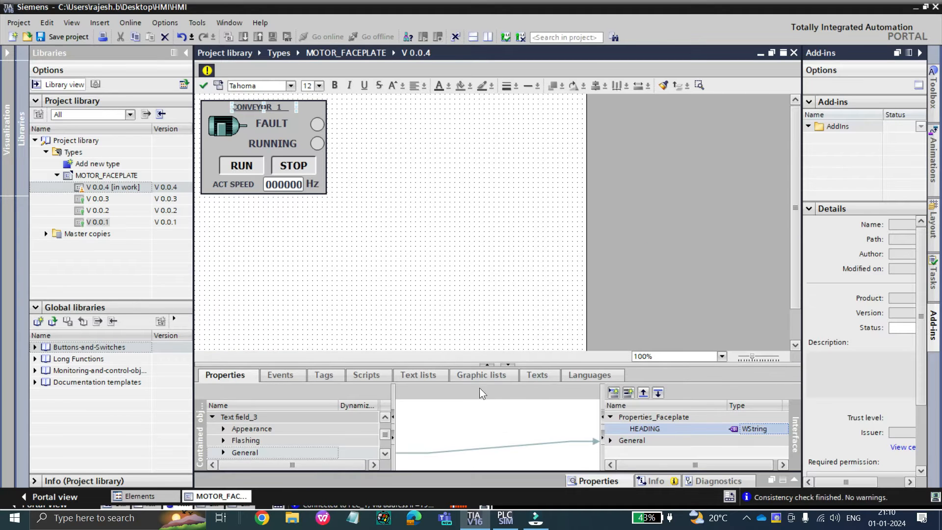
drag(469, 364, 470, 268)
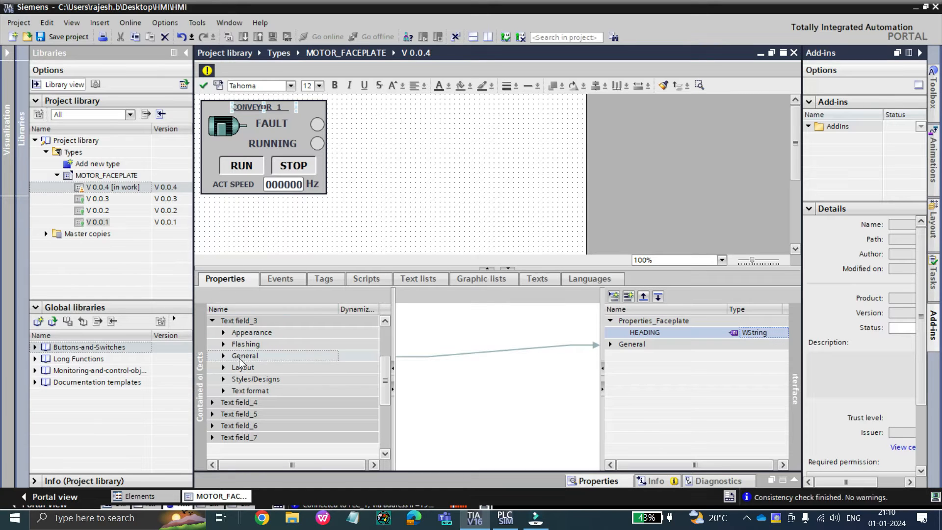
click(224, 356)
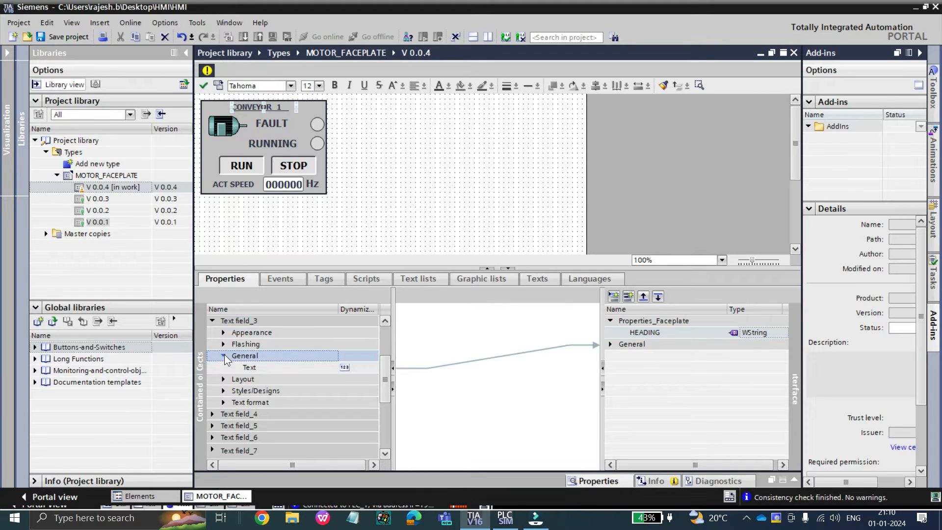
click(253, 368)
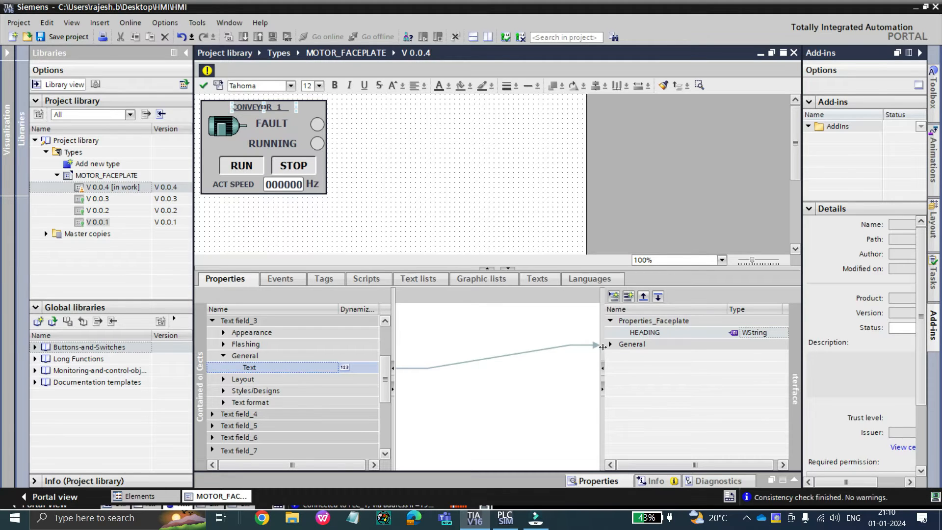
Delete the extra General category from the faceplate interface and connect the Text property of Text field_3 to HEADING
click(610, 344)
click(641, 346)
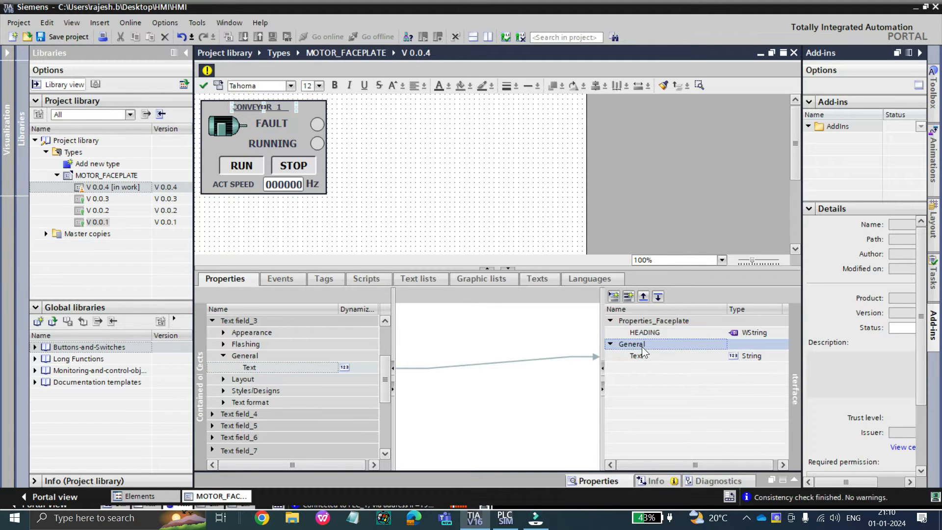
key(Delete)
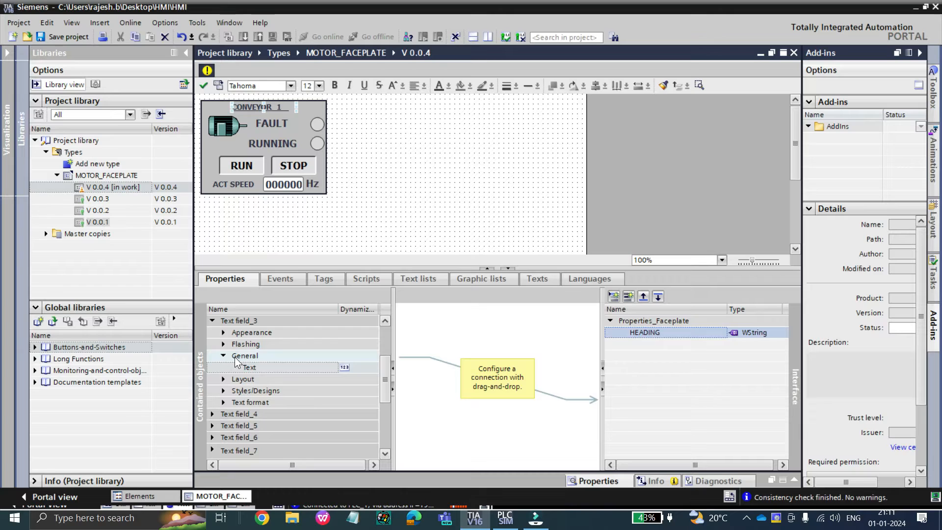
click(262, 368)
drag(261, 370, 661, 331)
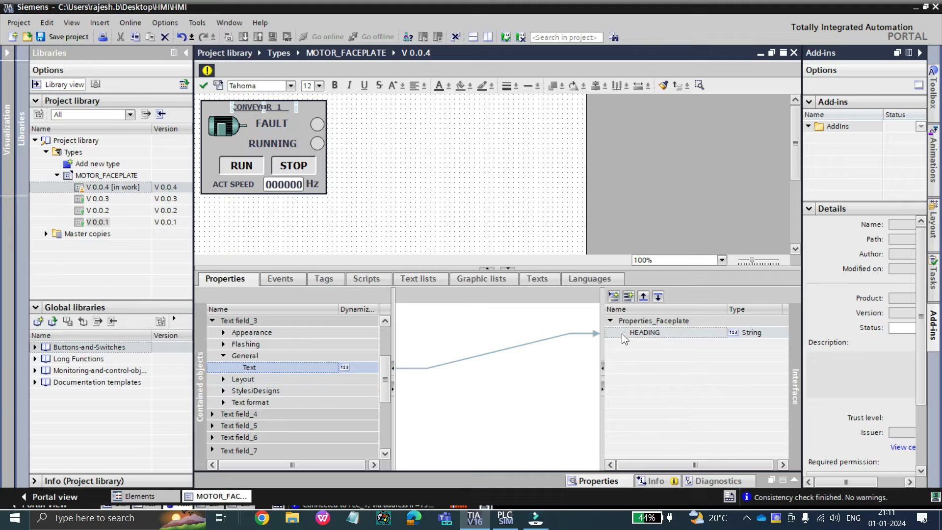
Add an interface property named FAULTINDICATOR with data type Bool for the circle beside FAULT
click(317, 124)
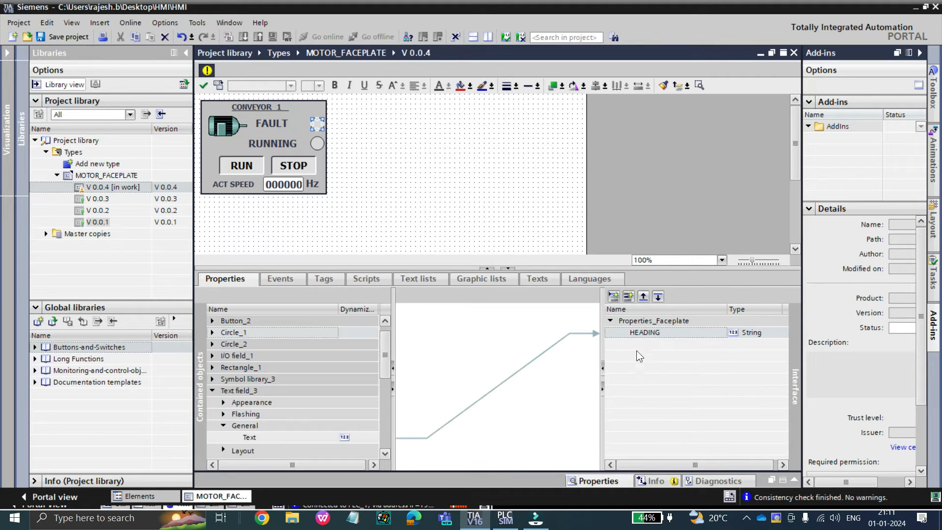
click(628, 298)
click(650, 347)
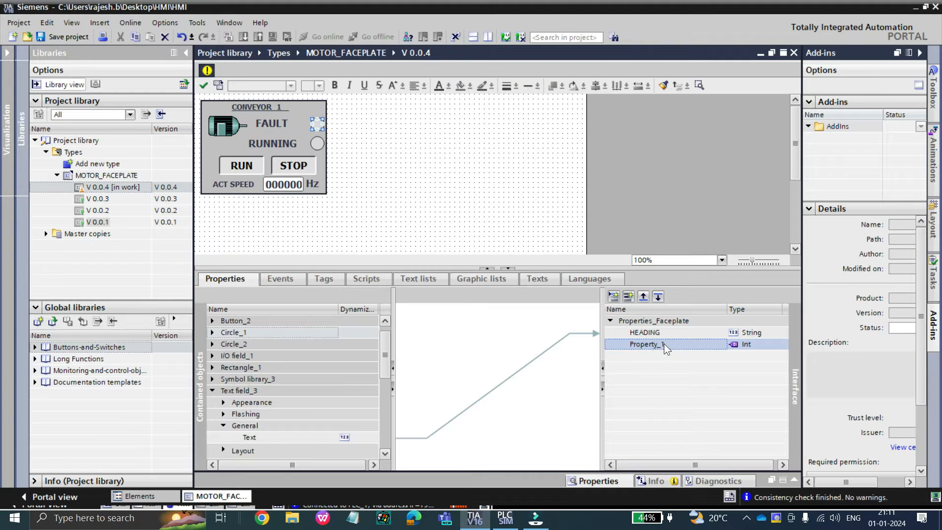
click(665, 347)
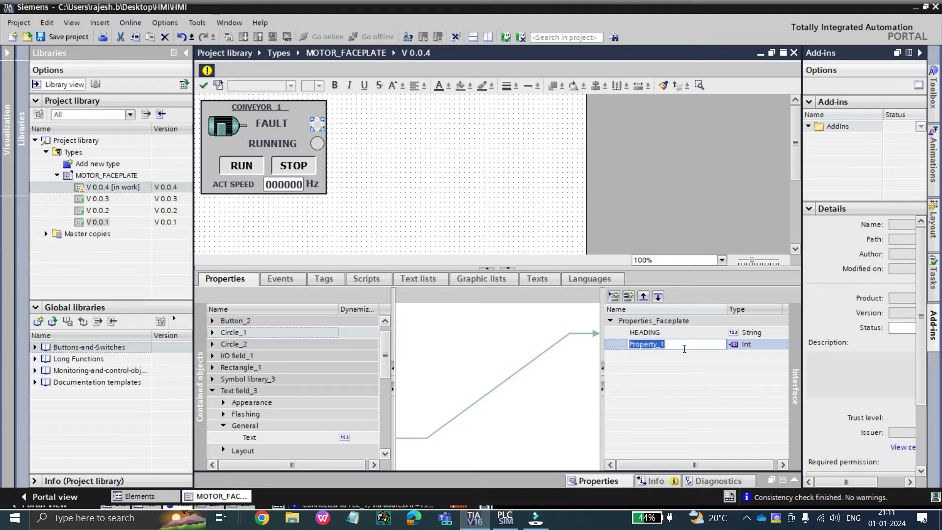
text(FAULTINDICATOR)
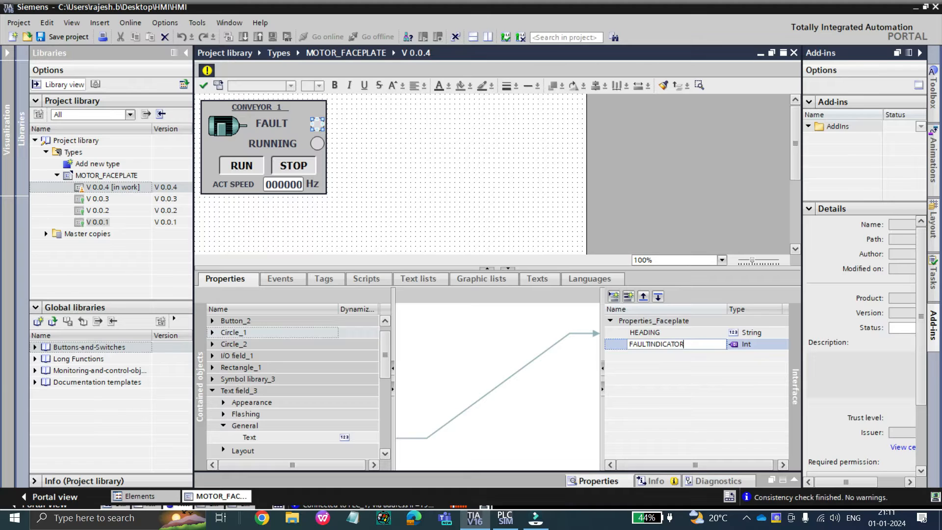
click(759, 346)
click(761, 348)
scroll(763, 352, up, 4)
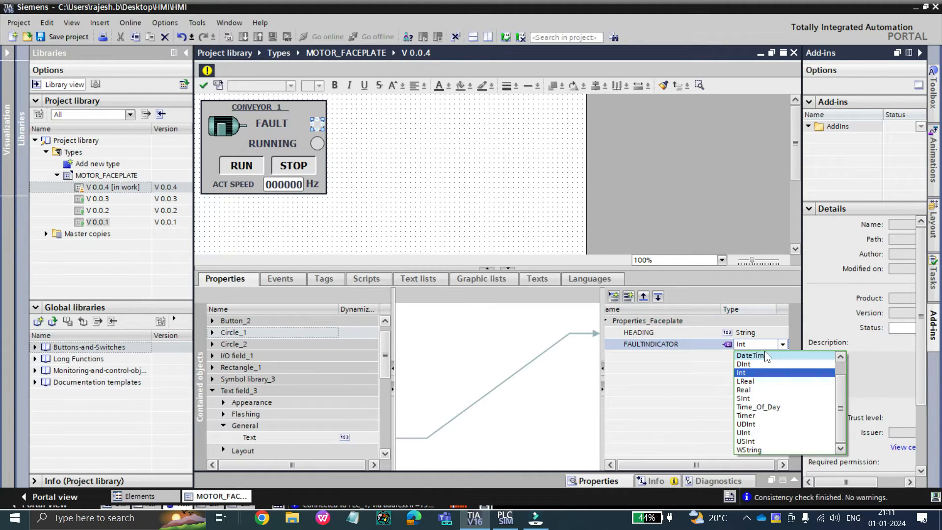
click(755, 354)
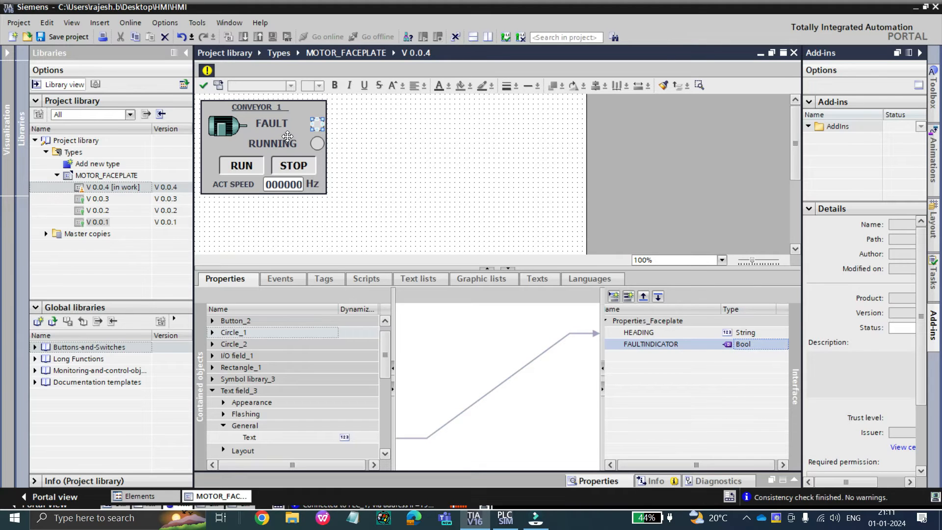
Add an interface property named RUNNING_INICATOR with data type Bool to Properties_Faceplate
click(620, 295)
click(644, 356)
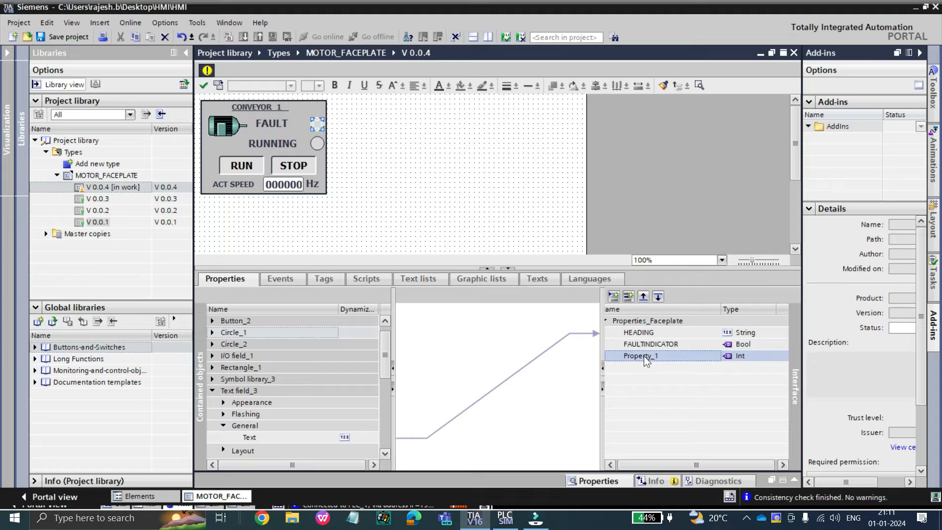
click(644, 356)
double_click(664, 355)
text(R)
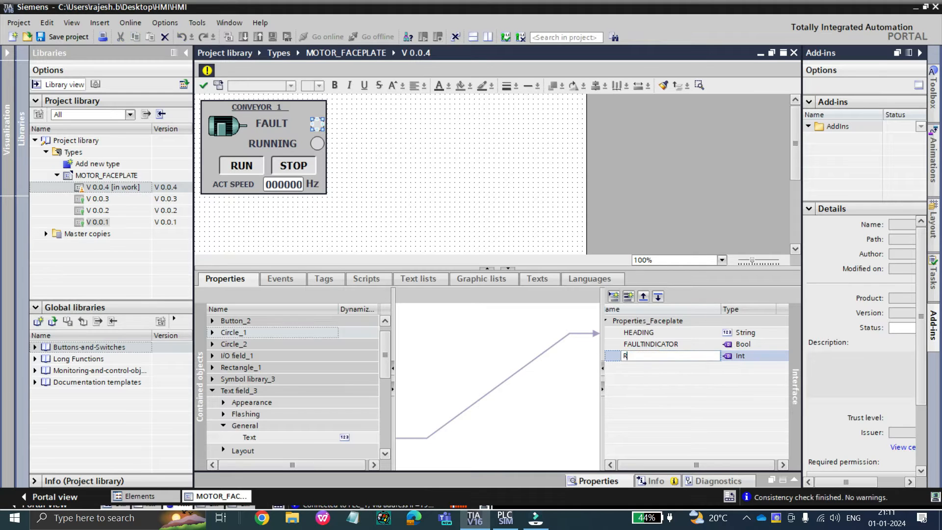
text(UNNING_INID)
text(ATOR)
click(746, 355)
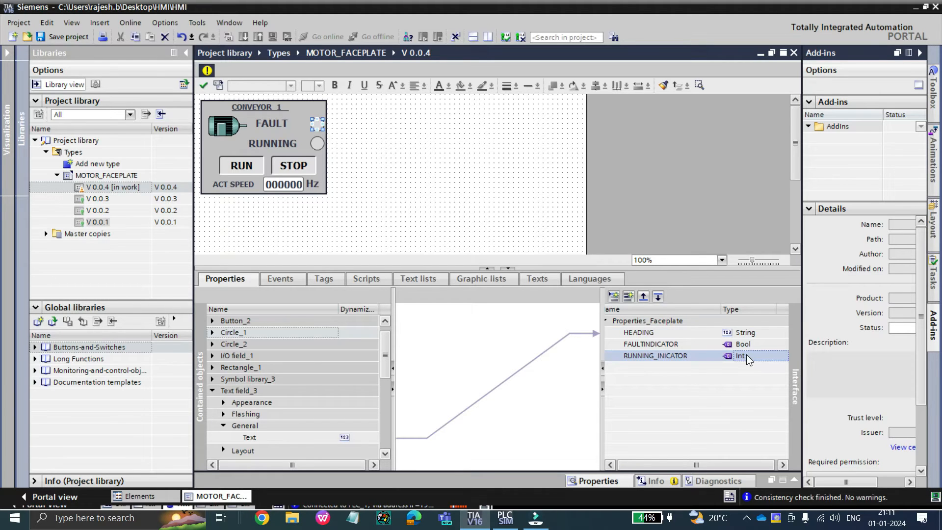
click(752, 358)
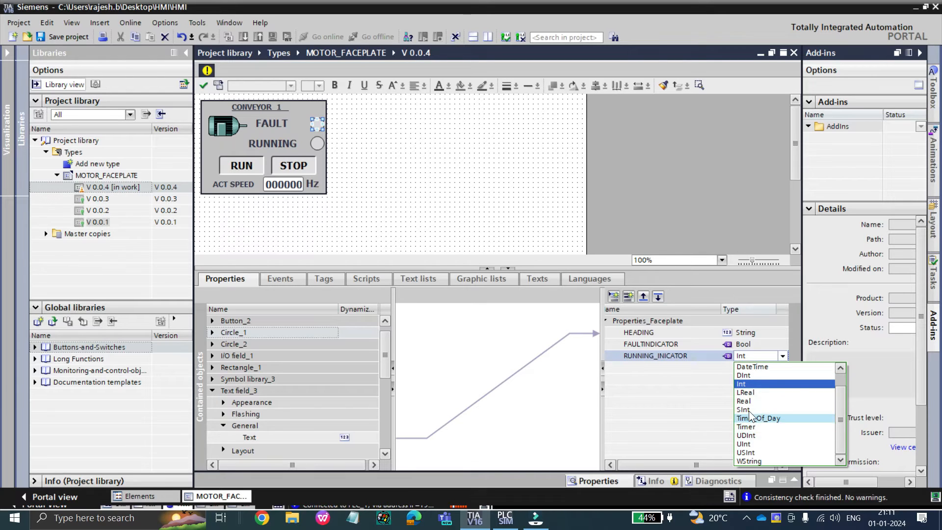
scroll(737, 372, up, 1)
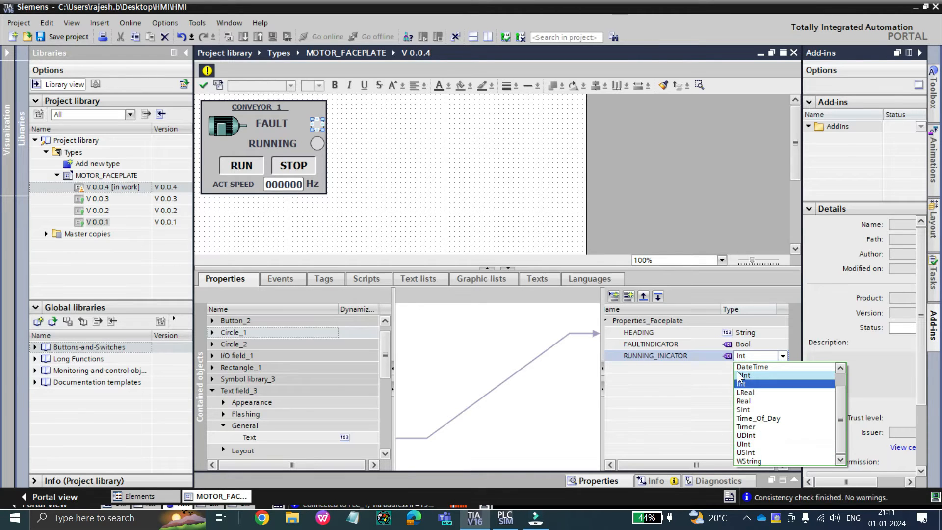
click(737, 369)
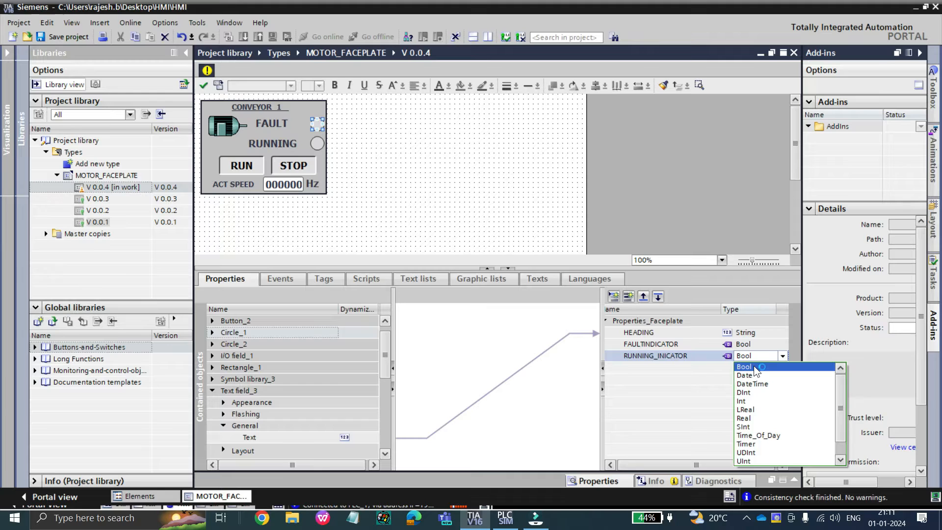
click(754, 366)
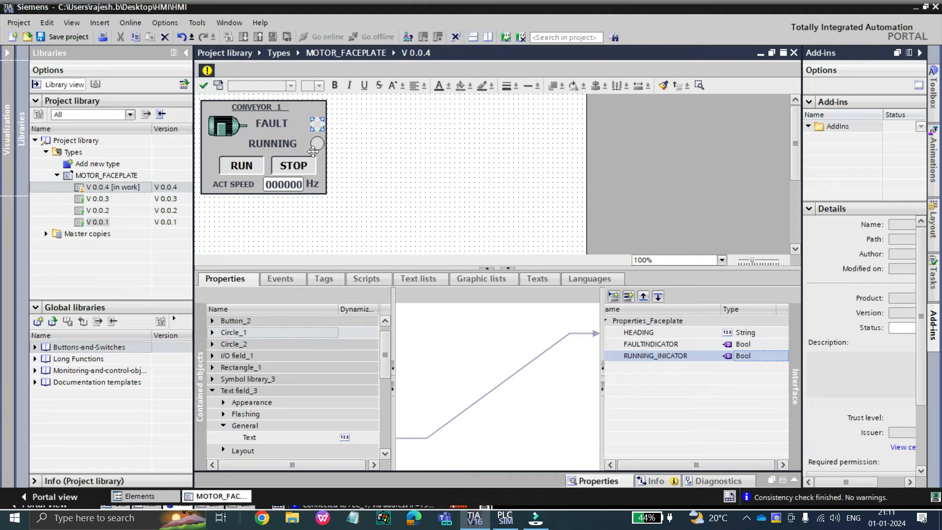
Add an interface property named RUN_PB with data type Bool for the RUN button
click(245, 165)
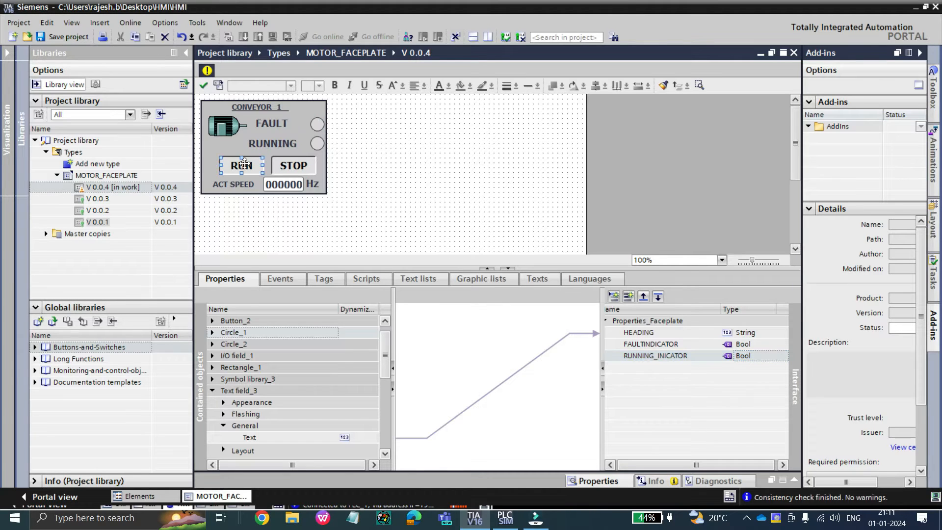
click(638, 367)
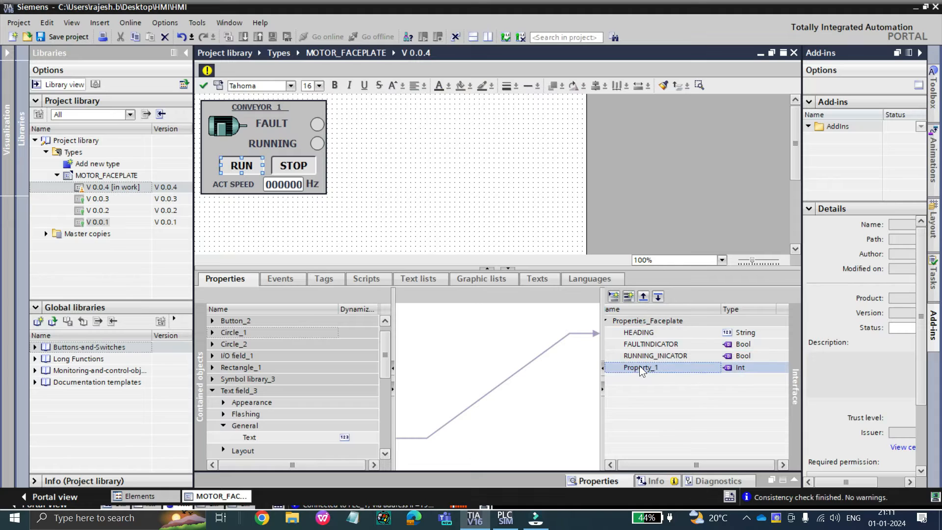
click(648, 370)
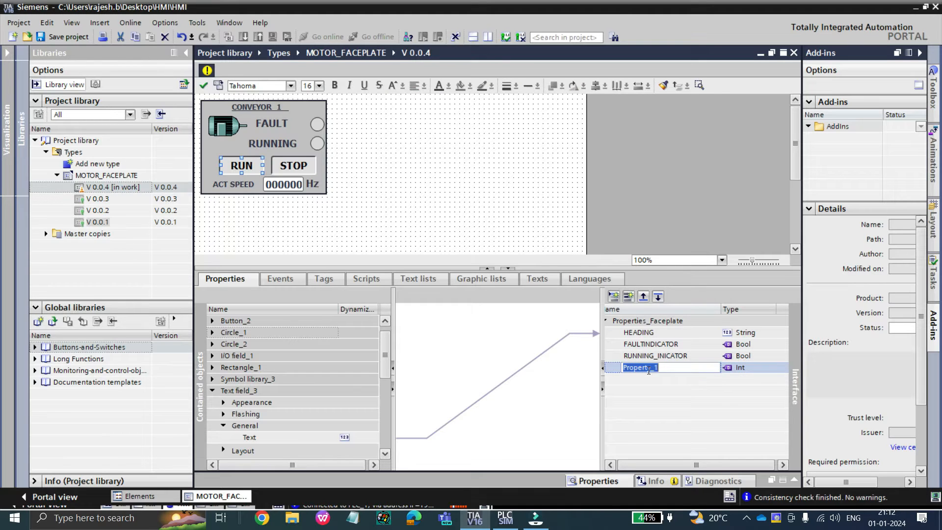
text(RUN)
click(755, 366)
click(755, 366)
click(754, 365)
key(Up)
key(Up)
key(Up)
key(Up)
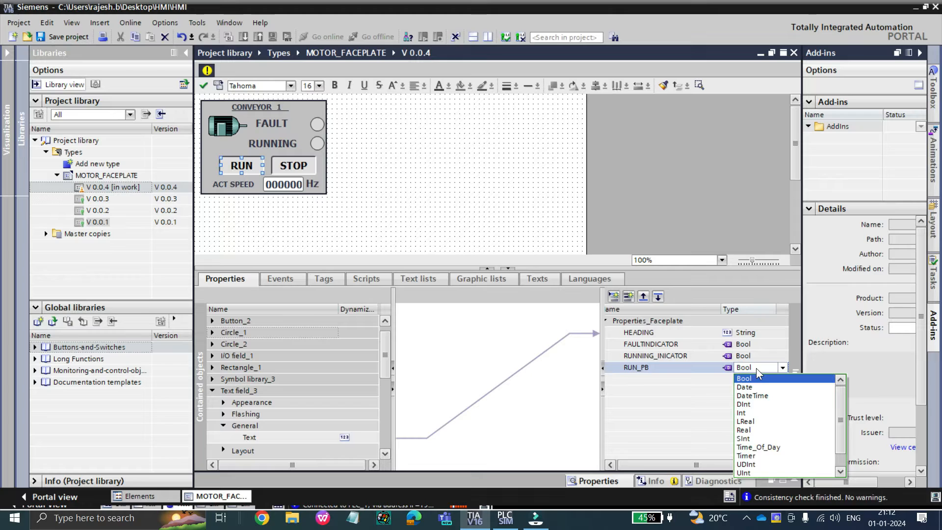
key(Down)
key(Down)
key(Down)
key(Down)
key(Down)
click(755, 379)
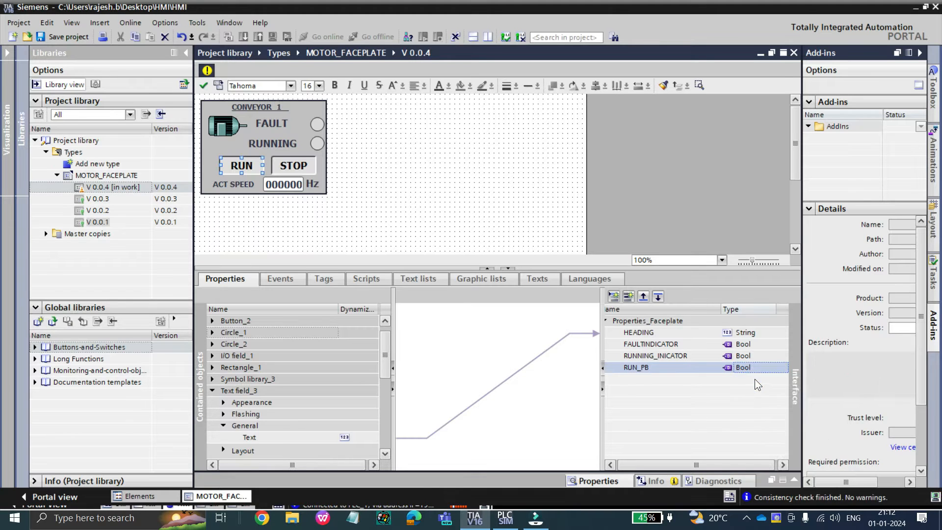
Add an interface property named STOP_PB with data type Bool for the STOP button
click(293, 165)
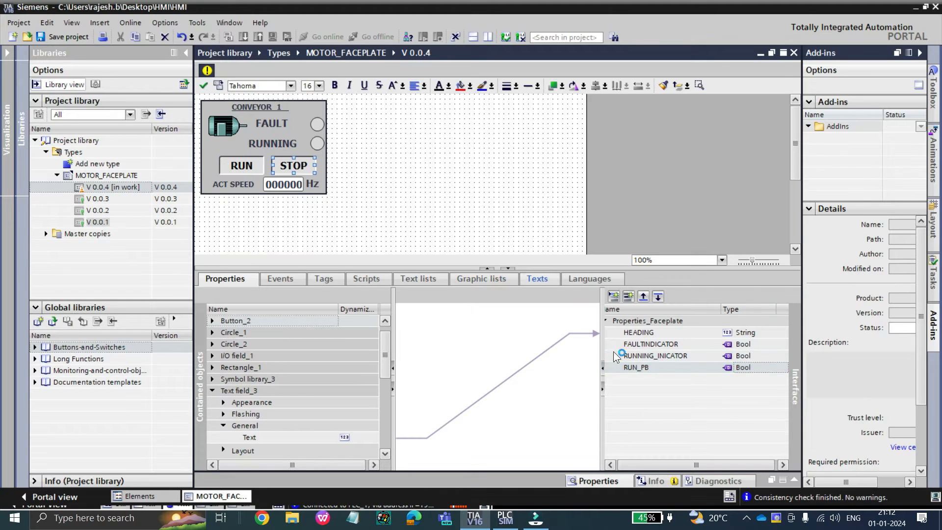
click(628, 296)
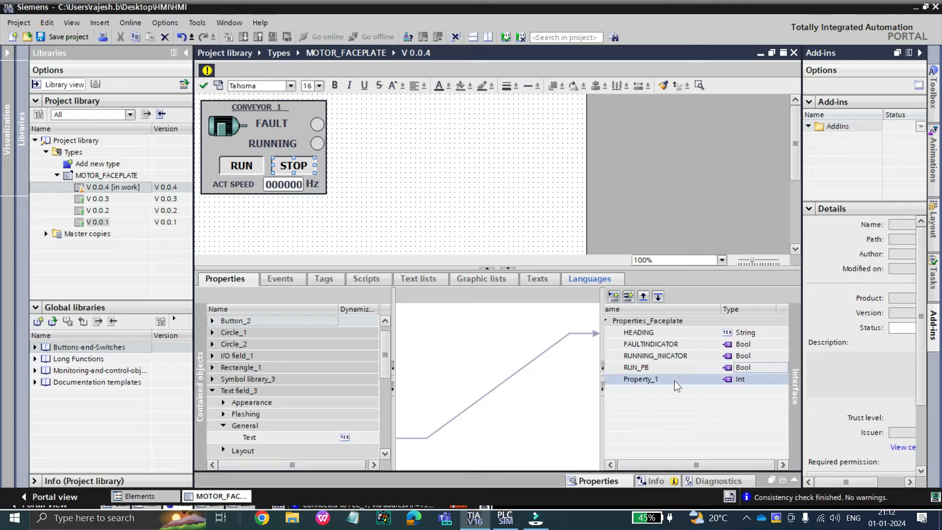
double_click(654, 381)
text(STOP_PB)
key(Return)
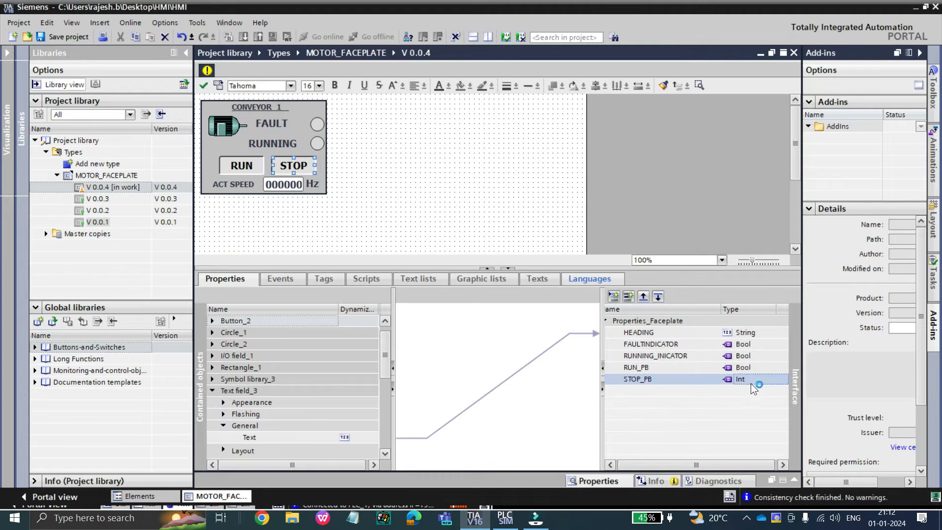
click(755, 379)
scroll(756, 400, up, 5)
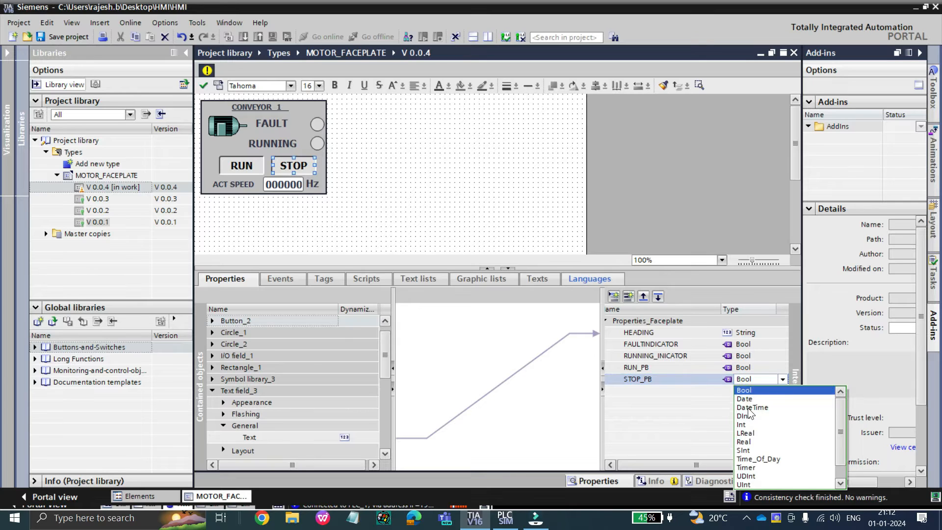
click(746, 389)
Add an interface property named ACT_SPEED, keeping data type Int, for the actual speed I/O field
click(283, 179)
click(639, 391)
click(646, 392)
text(ACT_SPEED)
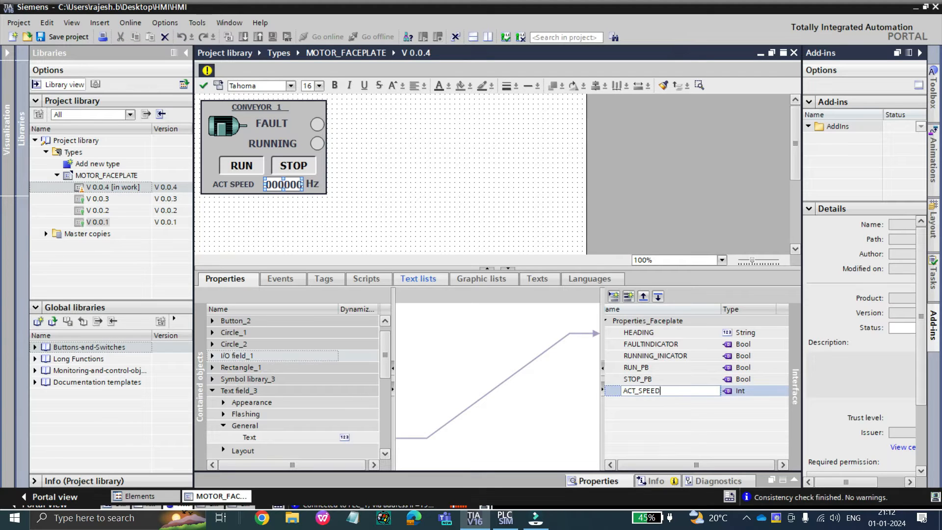
click(746, 391)
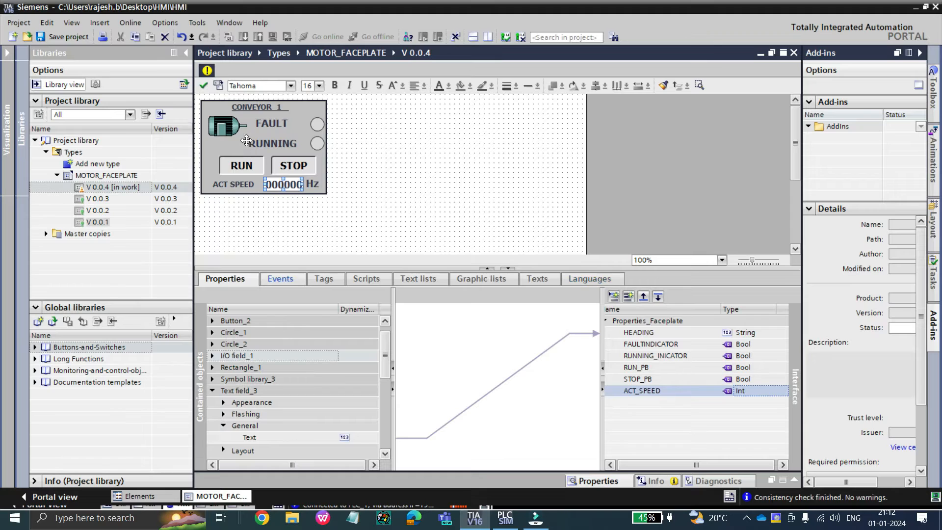
Add an Appearance animation to the circle beside FAULT and enlarge the area showing its settings
click(317, 124)
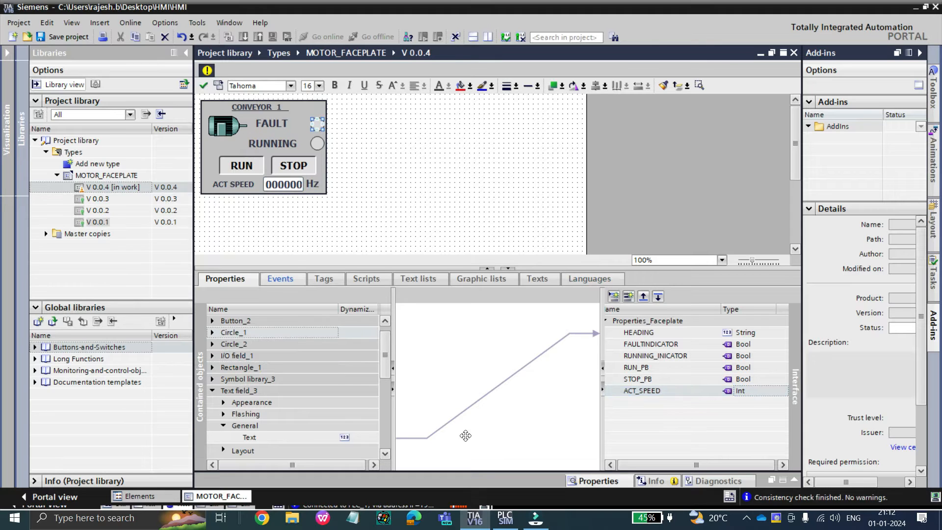
click(592, 482)
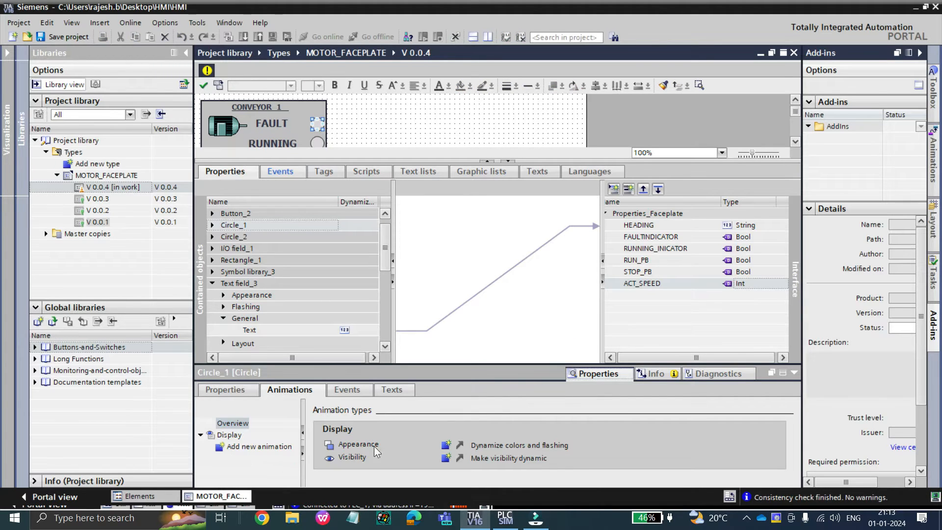
click(266, 447)
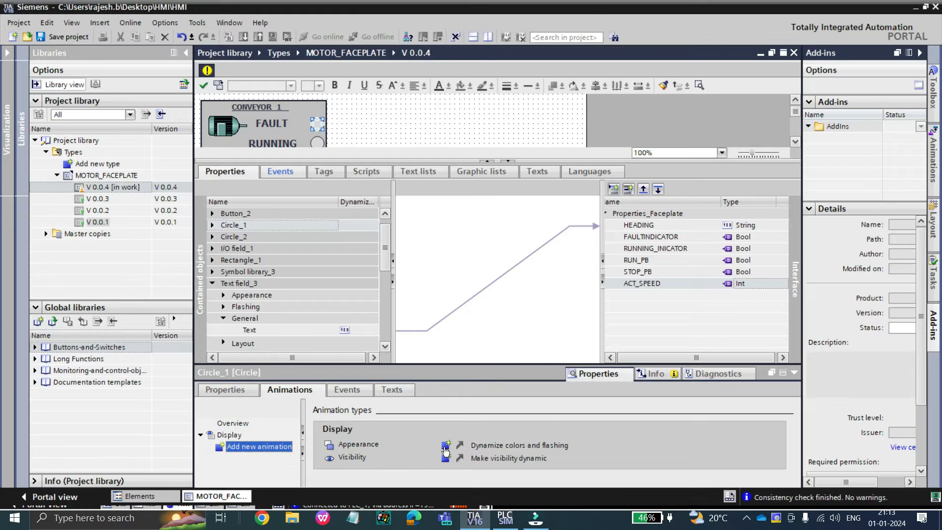
click(446, 448)
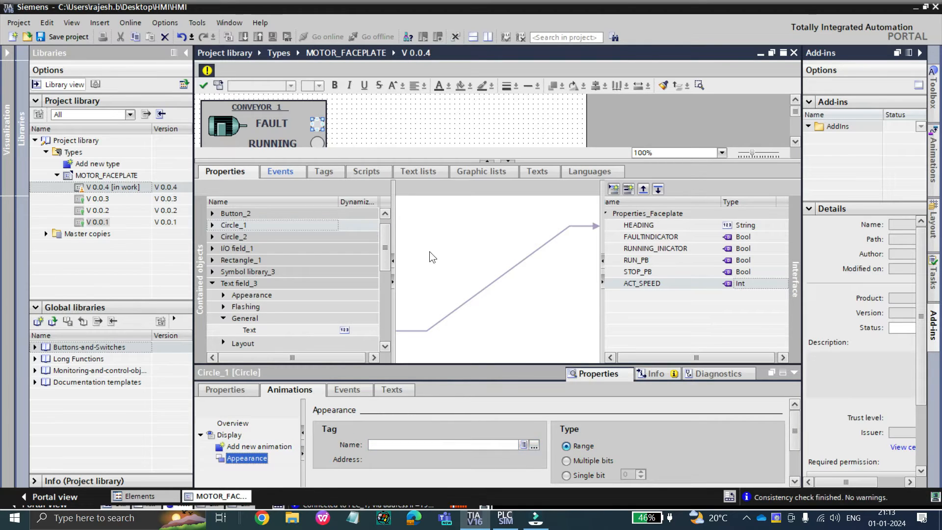
click(510, 162)
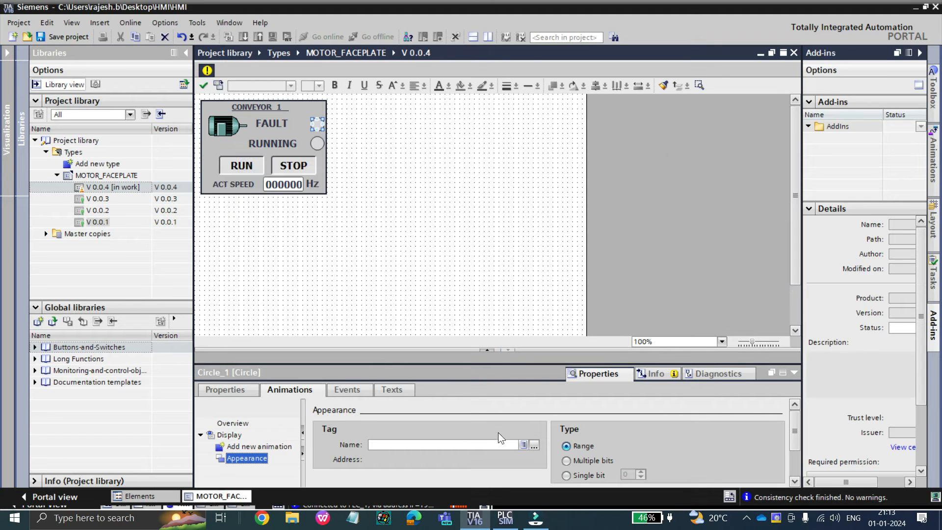
click(510, 351)
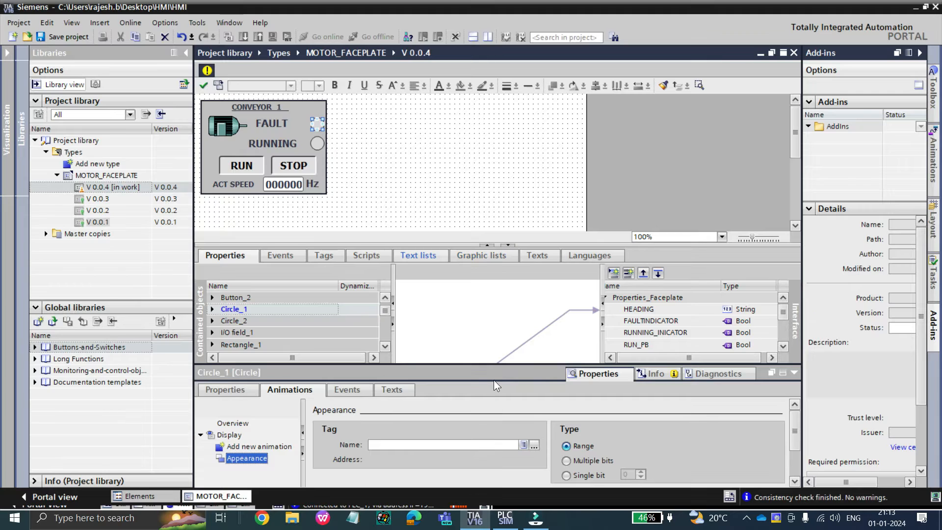
drag(508, 363, 469, 310)
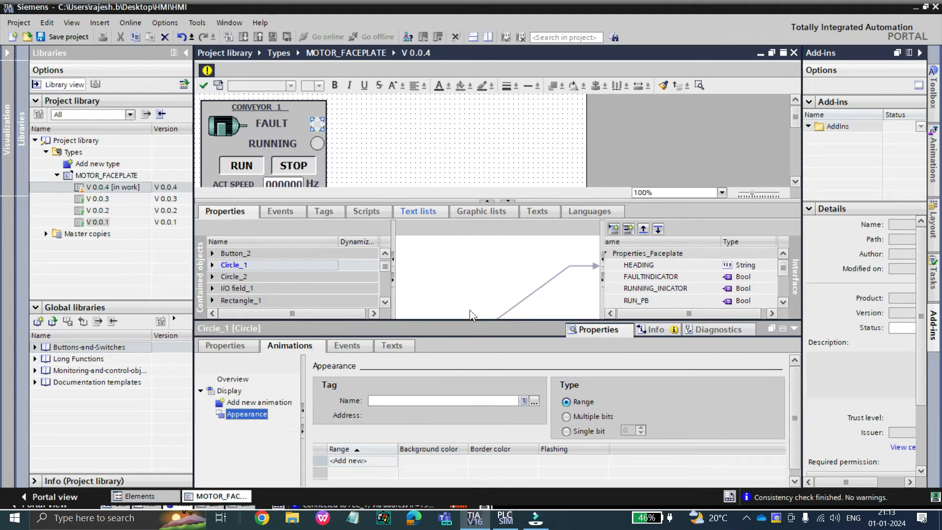
Assign the FAULTINDICATOR interface property as the tag of Circle_1's Appearance animation
click(535, 400)
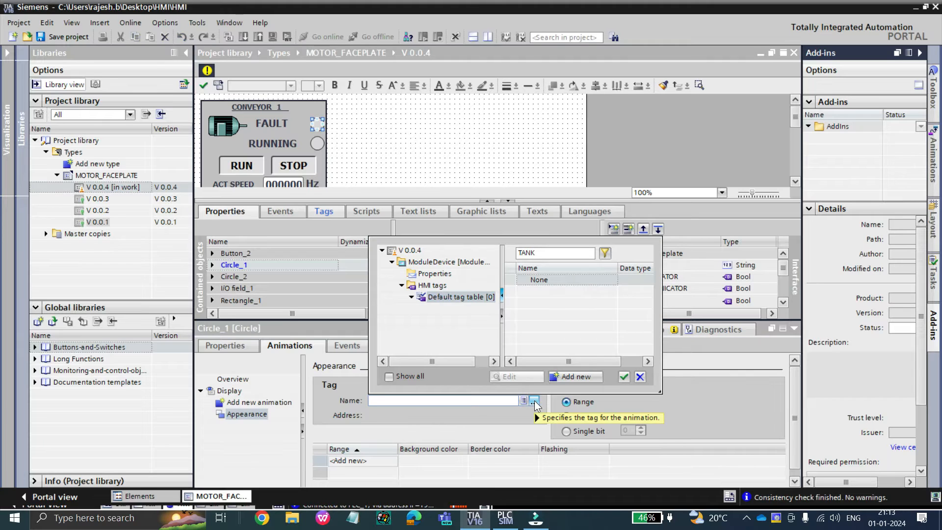
click(432, 277)
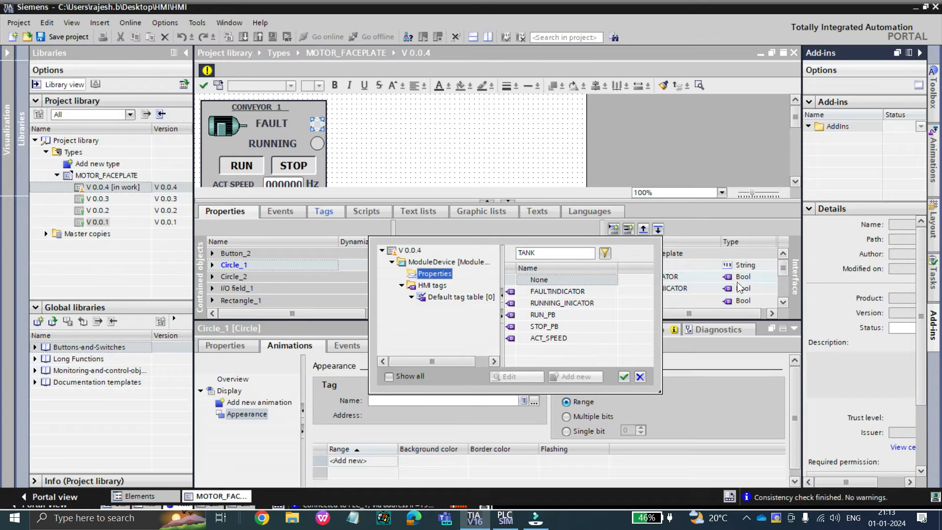
click(579, 293)
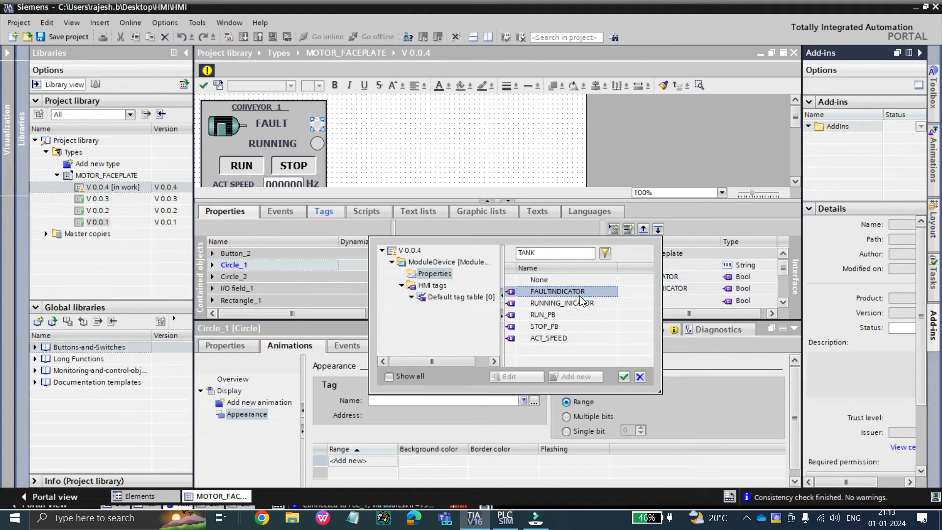
click(624, 377)
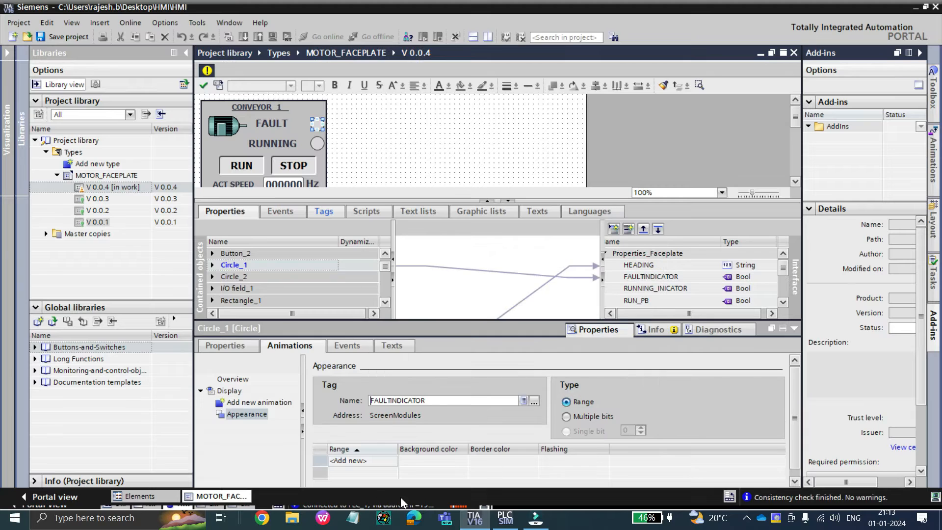
Add ranges 0 and 1 to the fault circle's Appearance animation and choose a background color for range 1
click(369, 460)
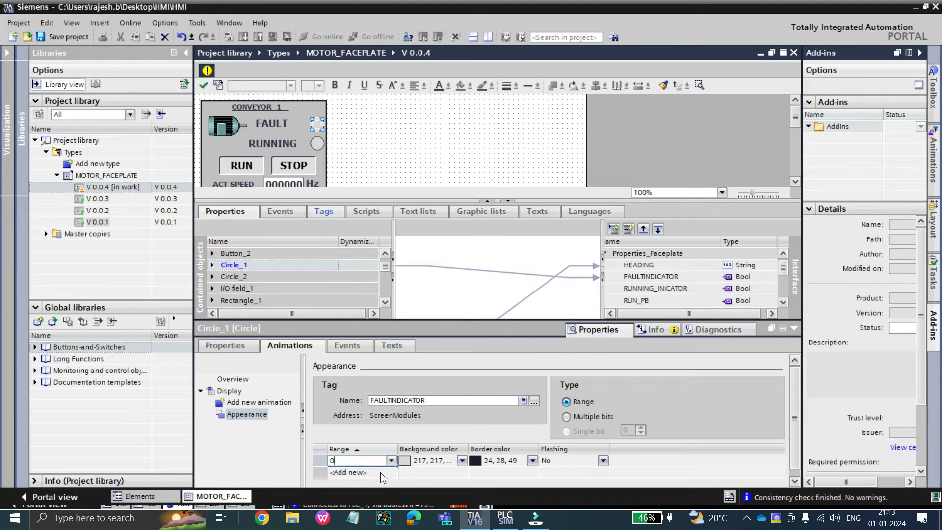
click(381, 472)
click(466, 472)
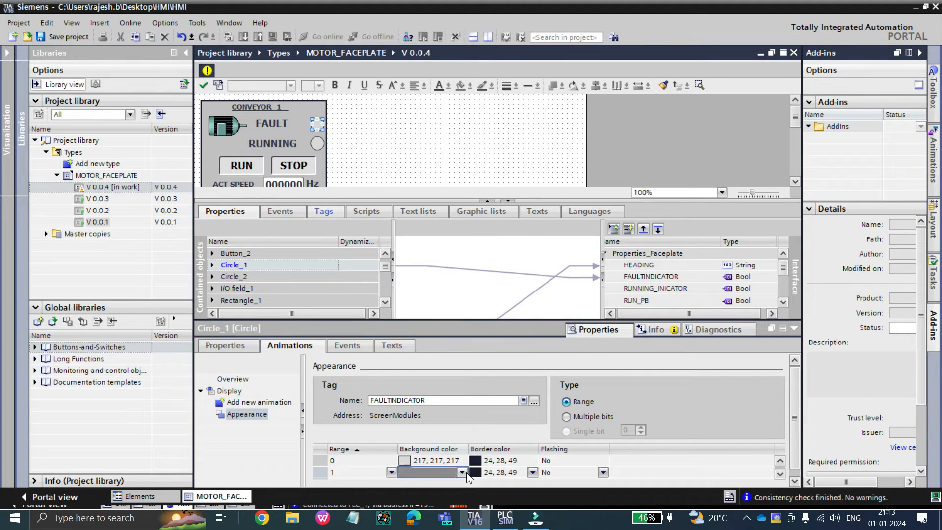
click(464, 472)
click(410, 399)
Add an Appearance animation to the circle beside RUNNING and link it to the RUNNING_INICATOR property
click(317, 143)
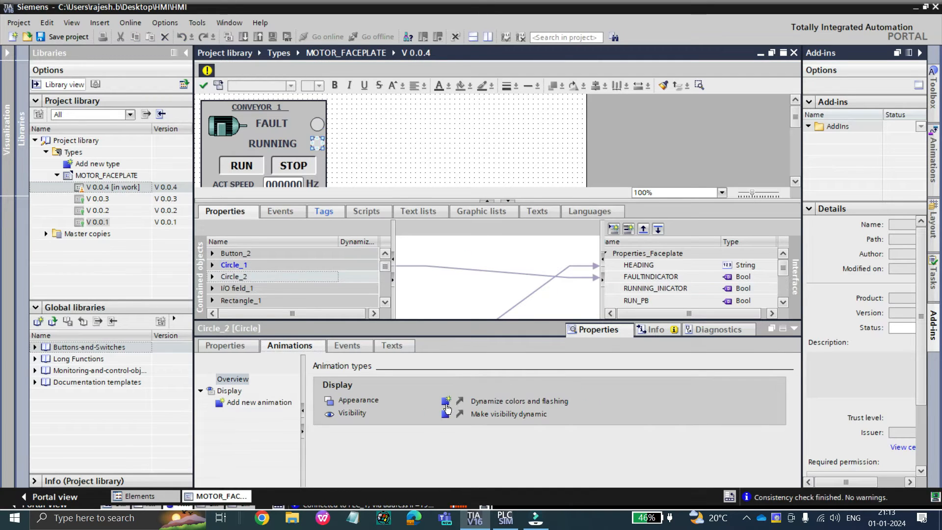
click(441, 403)
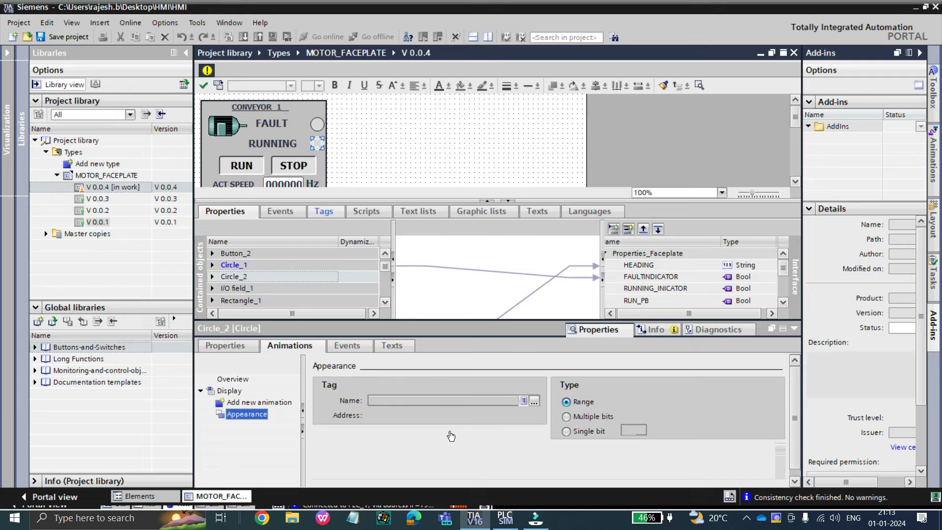
click(534, 401)
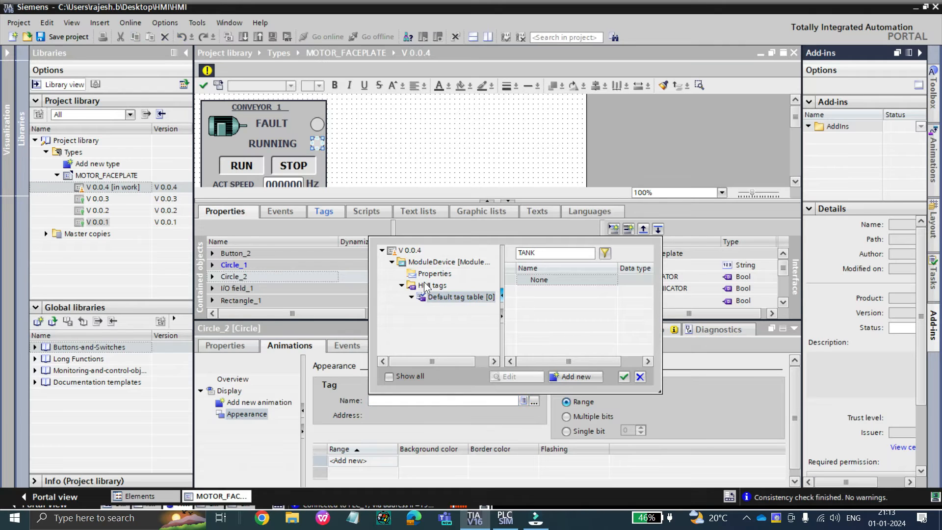
click(433, 273)
double_click(547, 304)
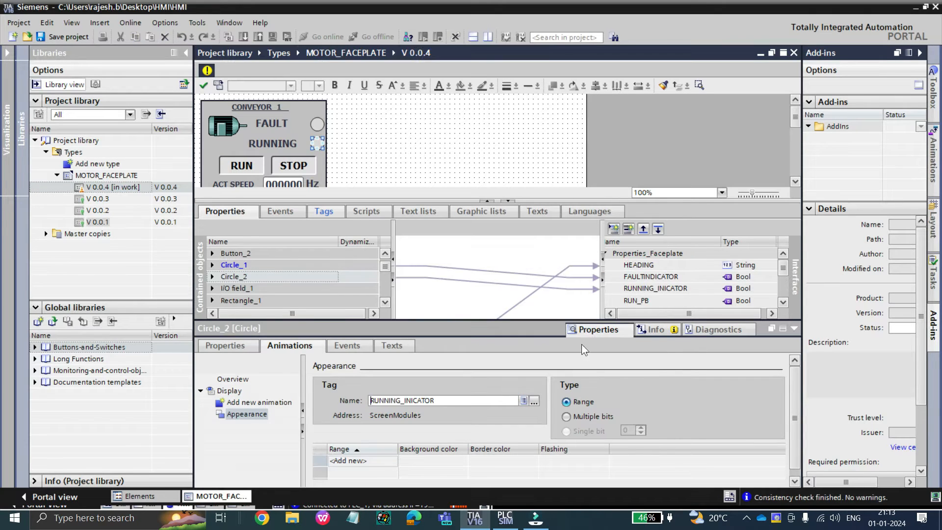
Add ranges 0 and 1 to the running circle's Appearance animation, with green background 0, 255, 0 for range 1
click(368, 461)
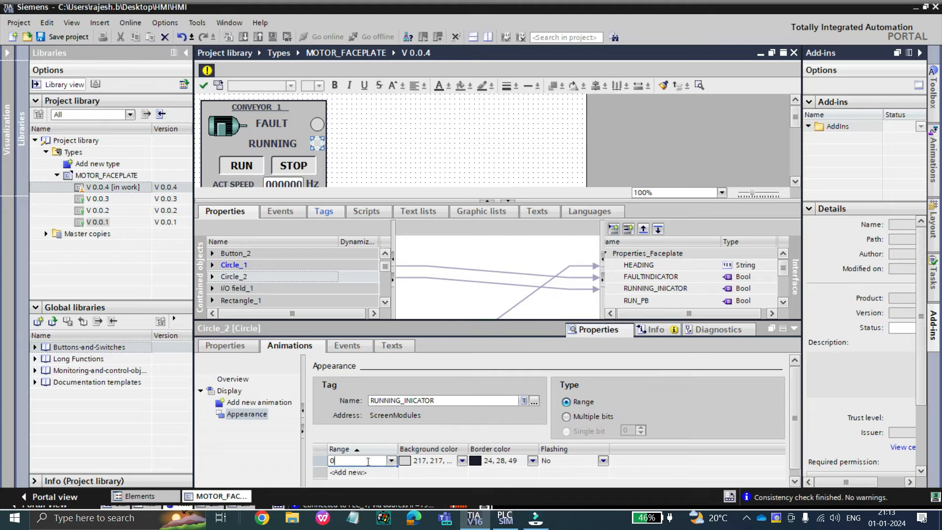
click(352, 473)
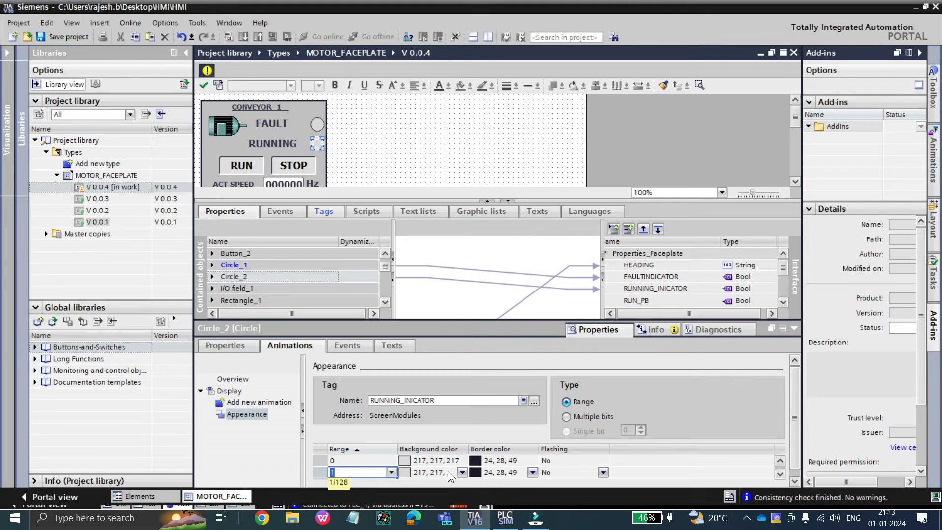
click(462, 471)
click(435, 407)
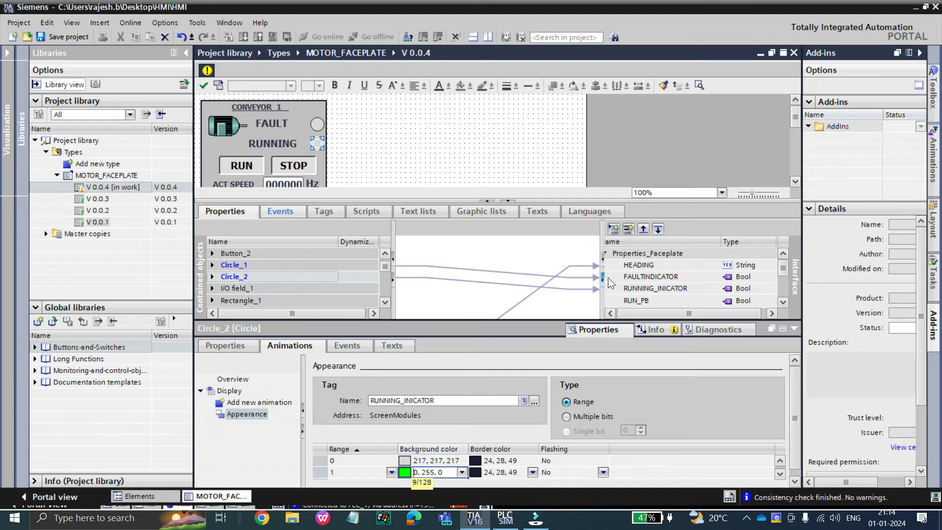
Add a SetBit function to the RUN button's Press event with RUN_PB as its tag
click(253, 163)
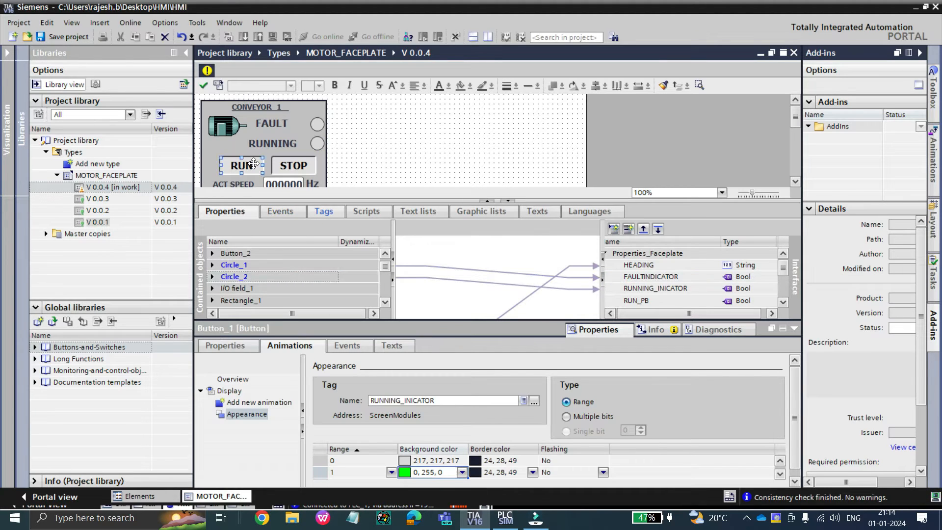
click(348, 345)
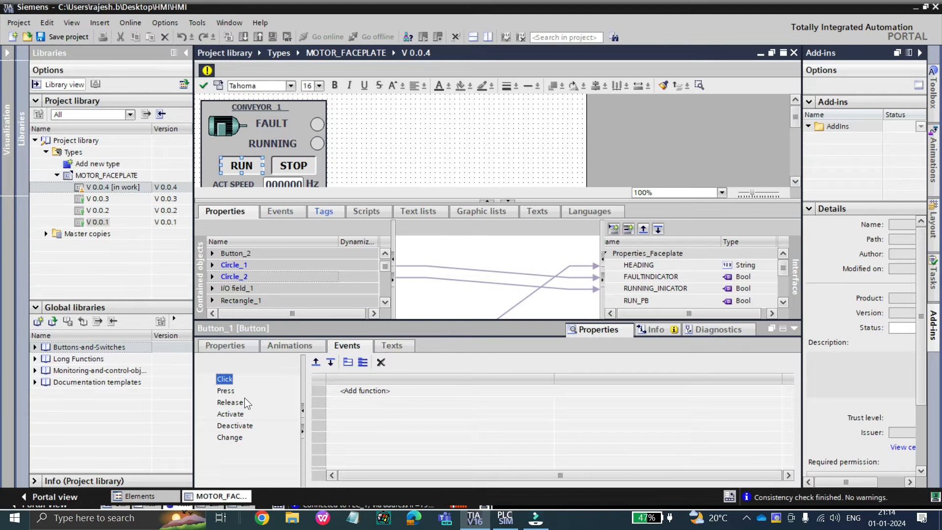
click(216, 391)
click(389, 392)
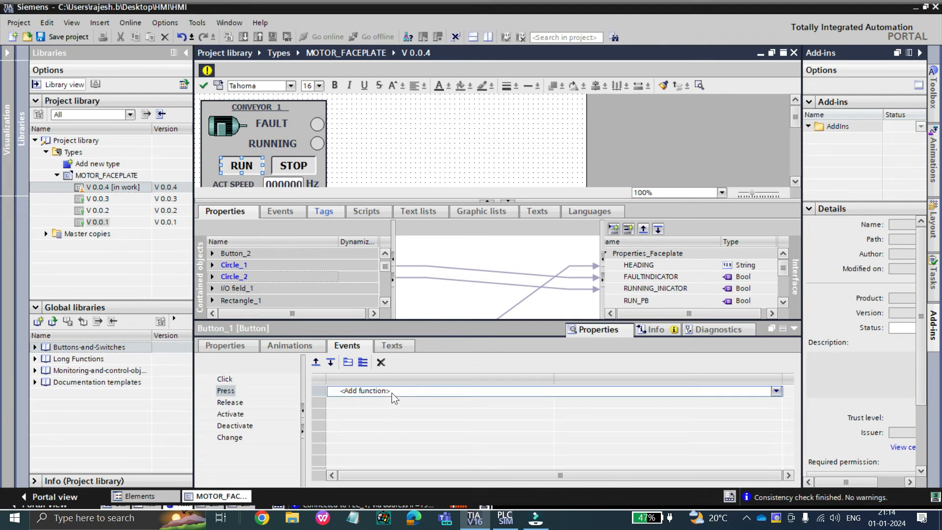
click(392, 393)
text(SET)
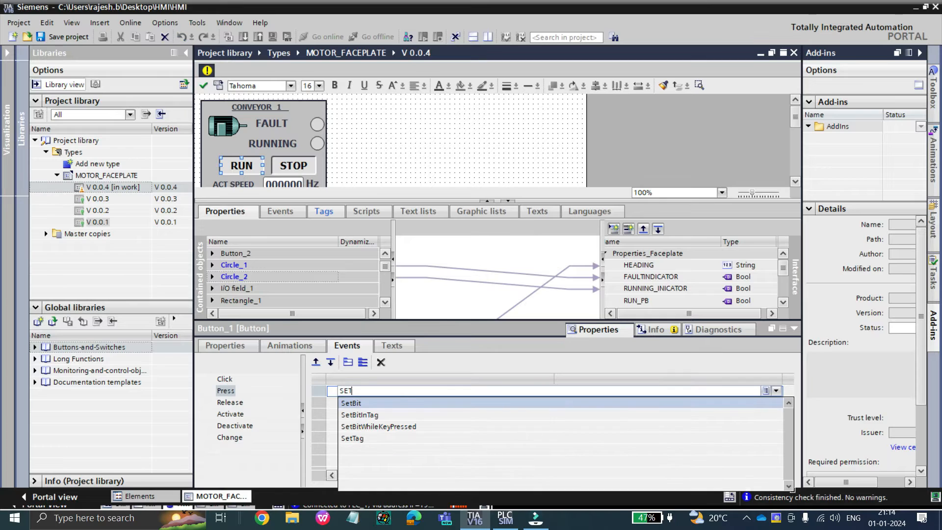
click(352, 404)
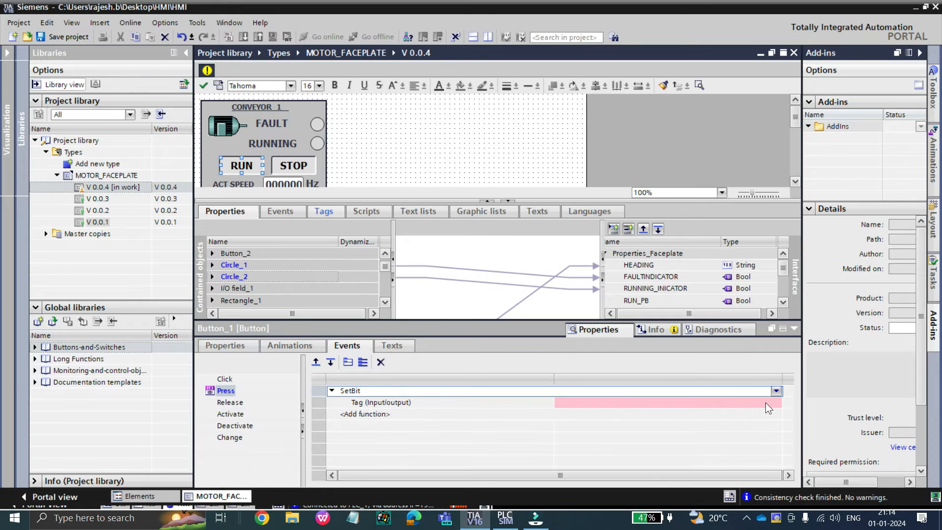
click(778, 404)
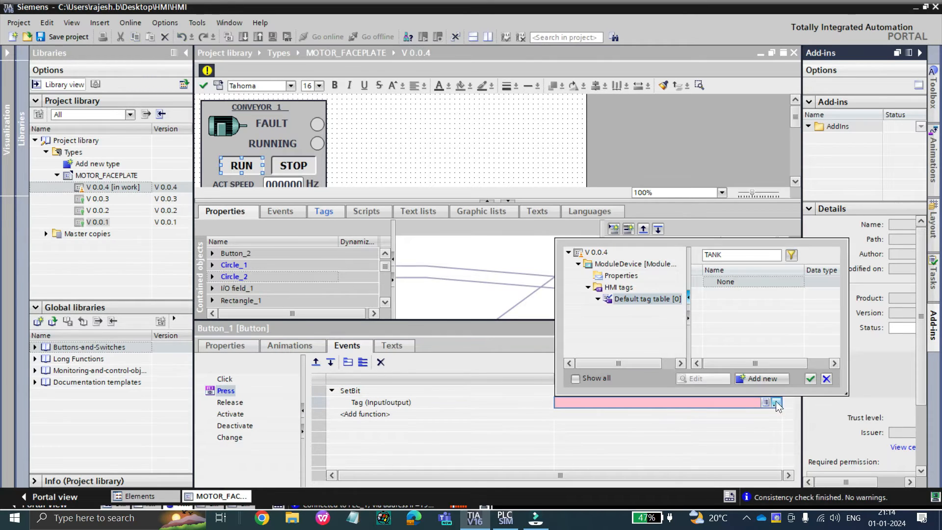
click(633, 298)
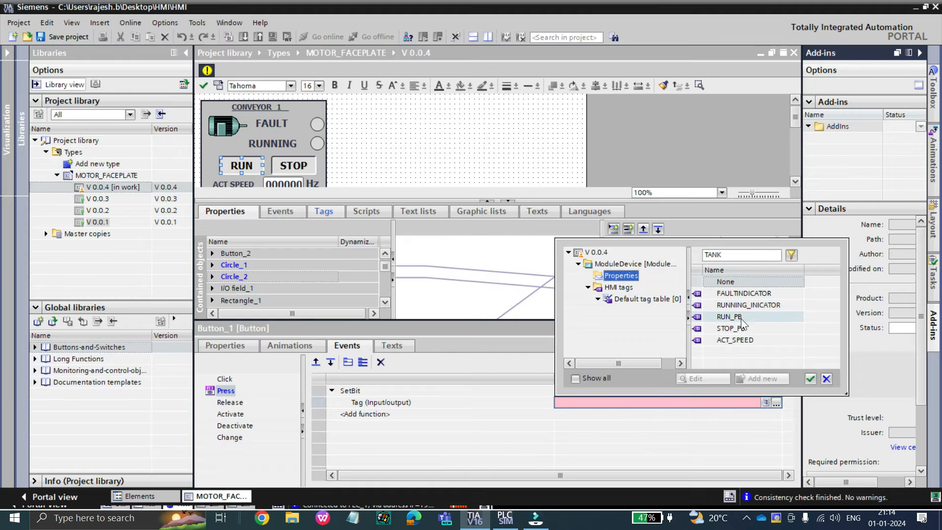
double_click(741, 318)
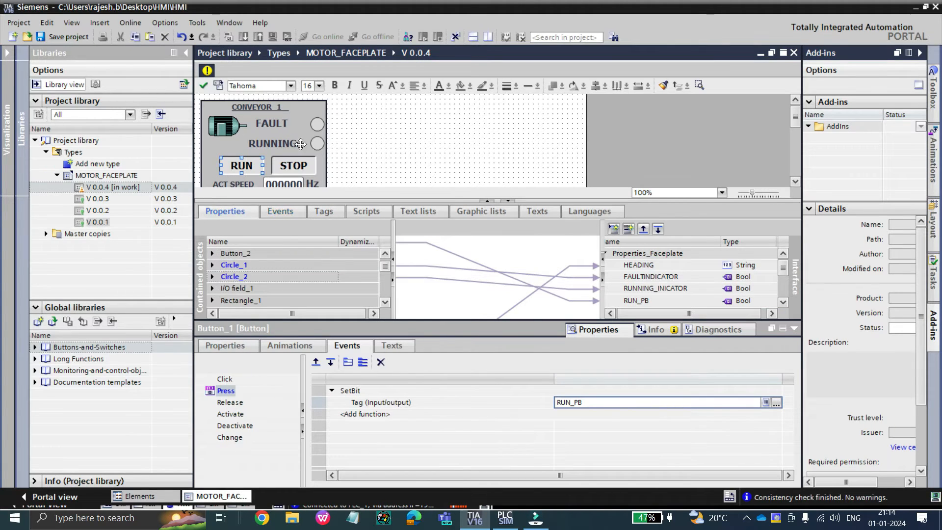
Add a SetBit function to the STOP button's Press event
click(293, 166)
click(224, 393)
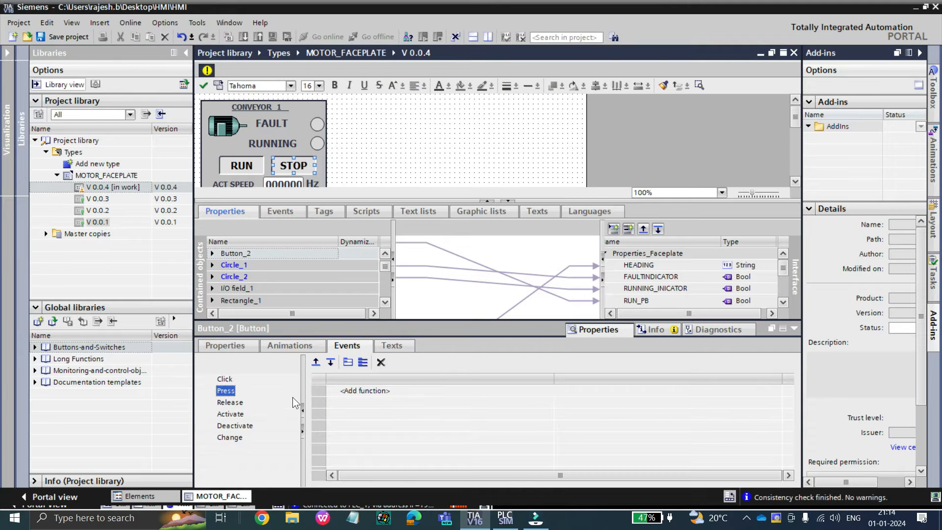
right_click(231, 394)
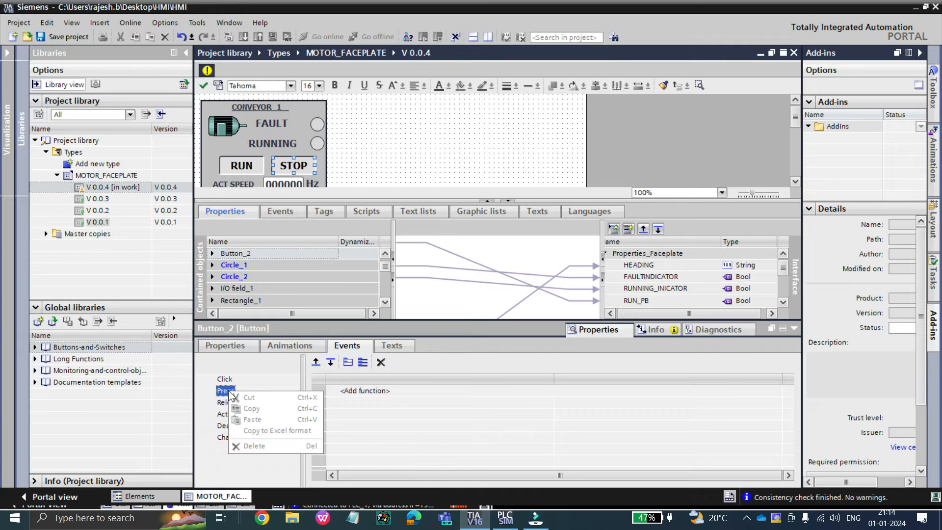
click(361, 392)
text(SET)
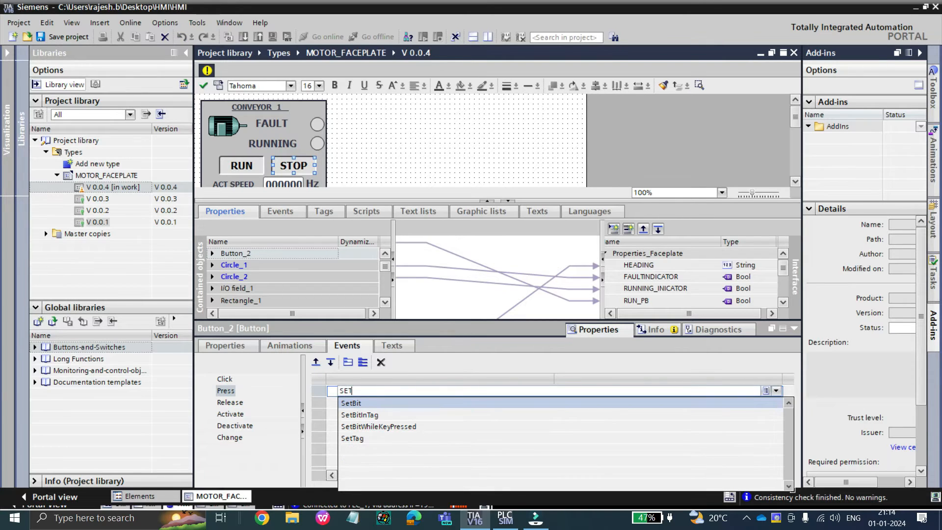
click(356, 403)
Assign the STOP_PB interface property as the tag of the STOP button's SetBit function
click(774, 404)
click(776, 403)
click(776, 404)
click(775, 403)
click(614, 276)
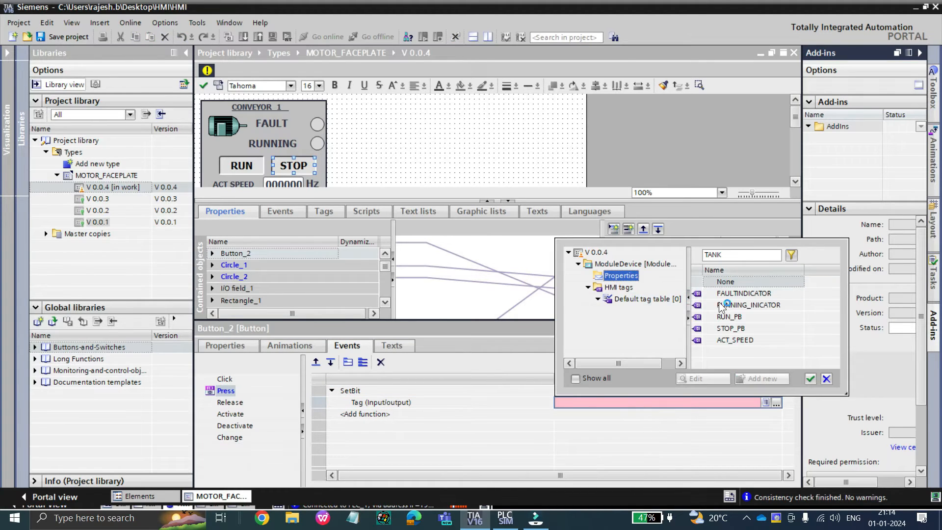
click(740, 329)
double_click(740, 330)
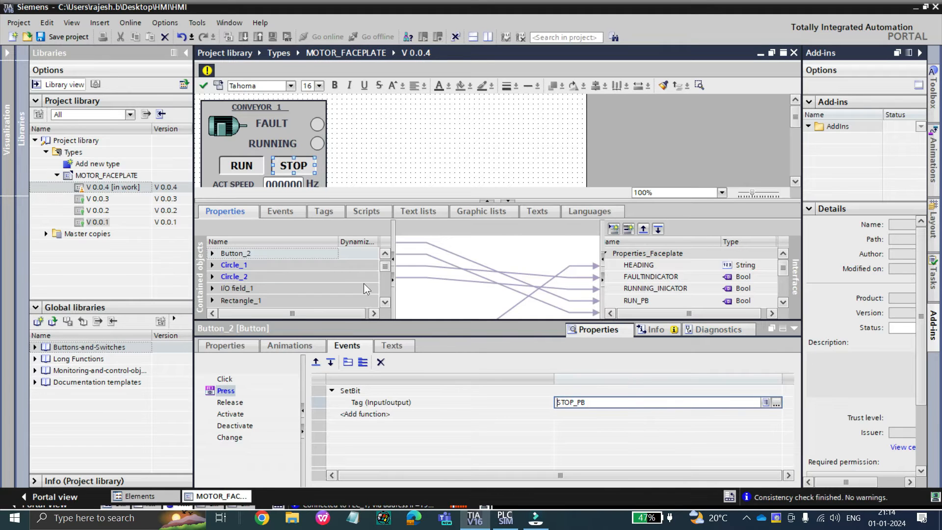
Link the ACT SPEED I/O field's process tag to the ACT_SPEED interface property
click(275, 179)
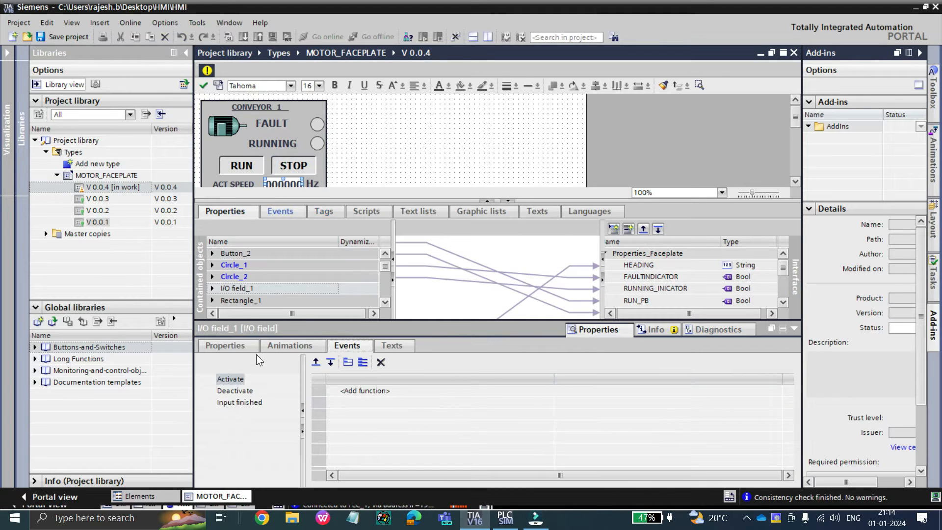
click(226, 343)
click(243, 390)
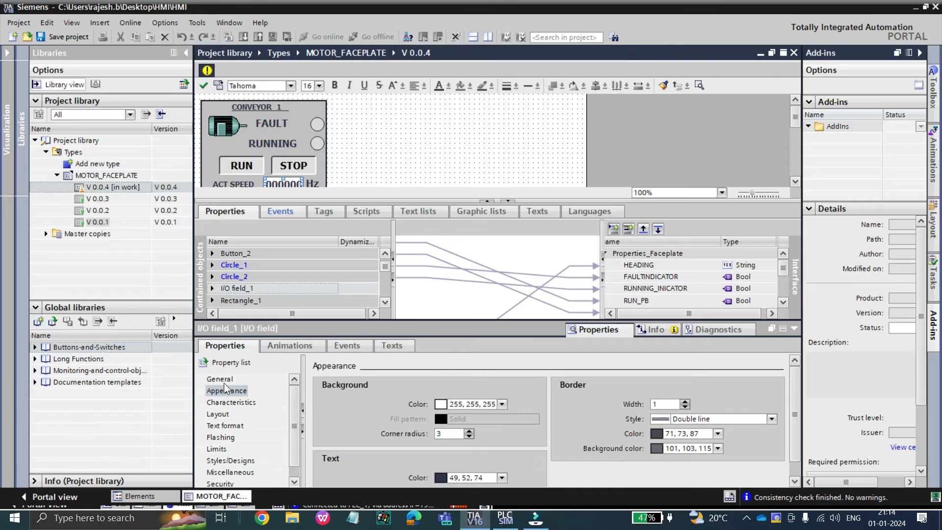
click(222, 379)
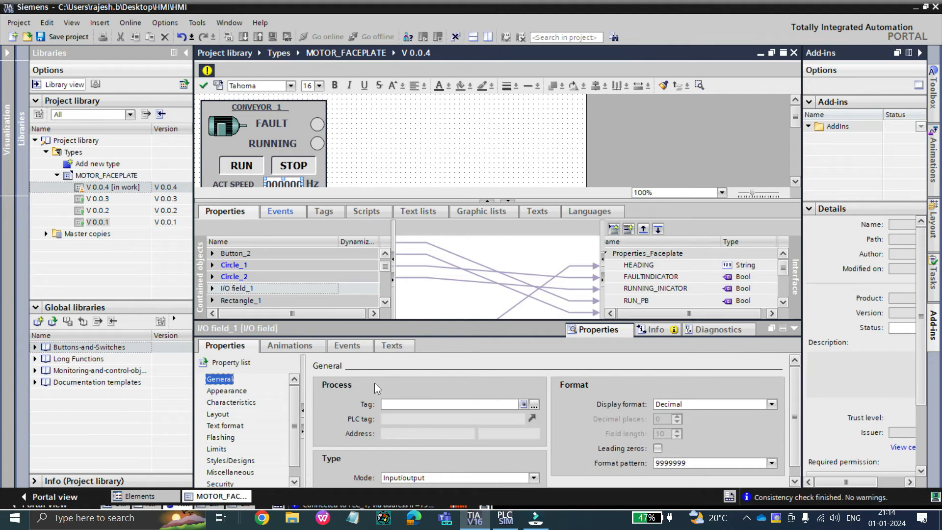
click(535, 405)
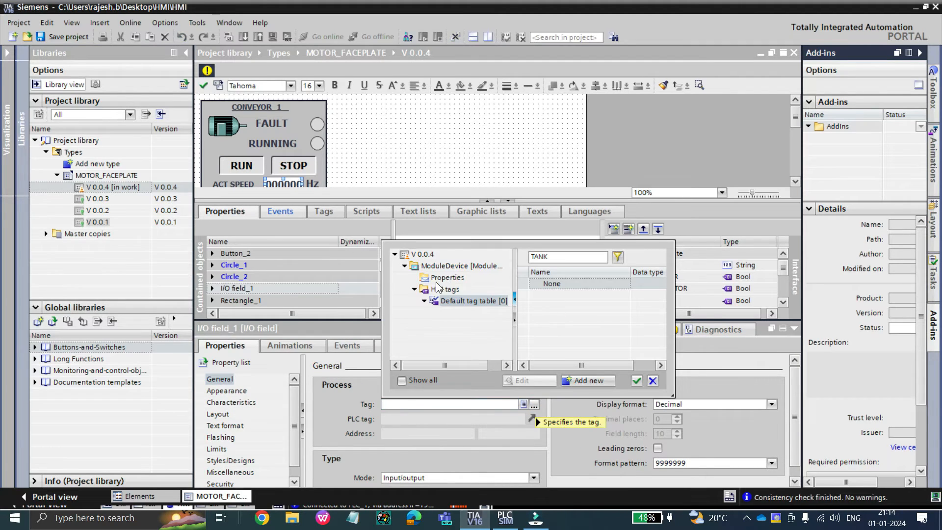
click(494, 297)
double_click(558, 342)
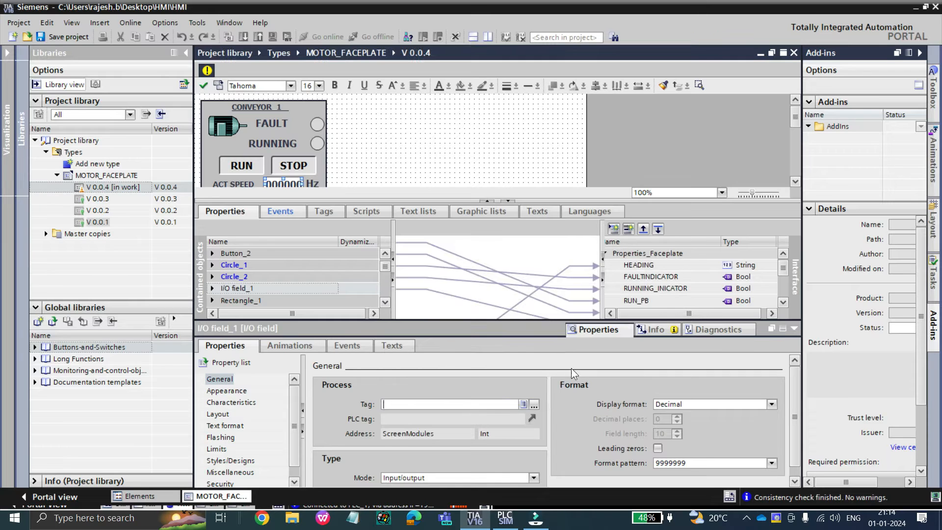
Examine the connections between the faceplate's contained objects and its interface properties
click(795, 328)
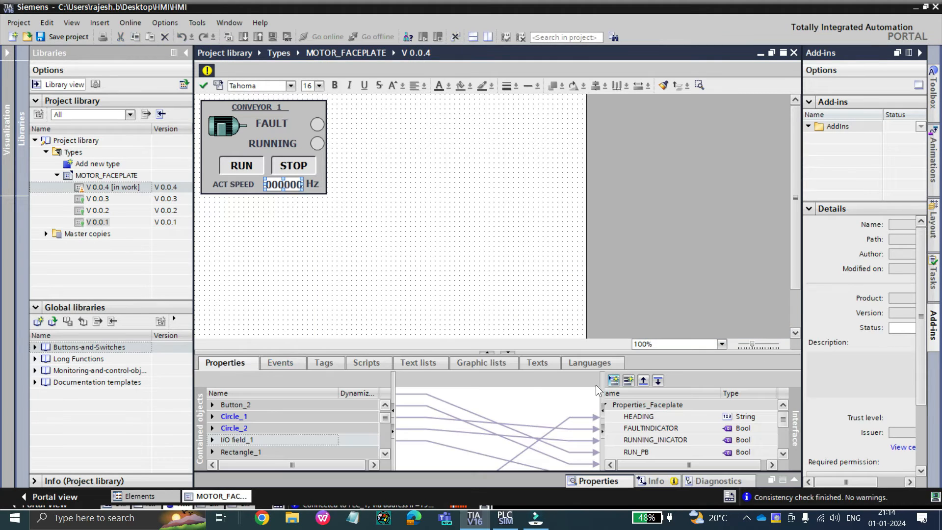
drag(452, 350, 452, 233)
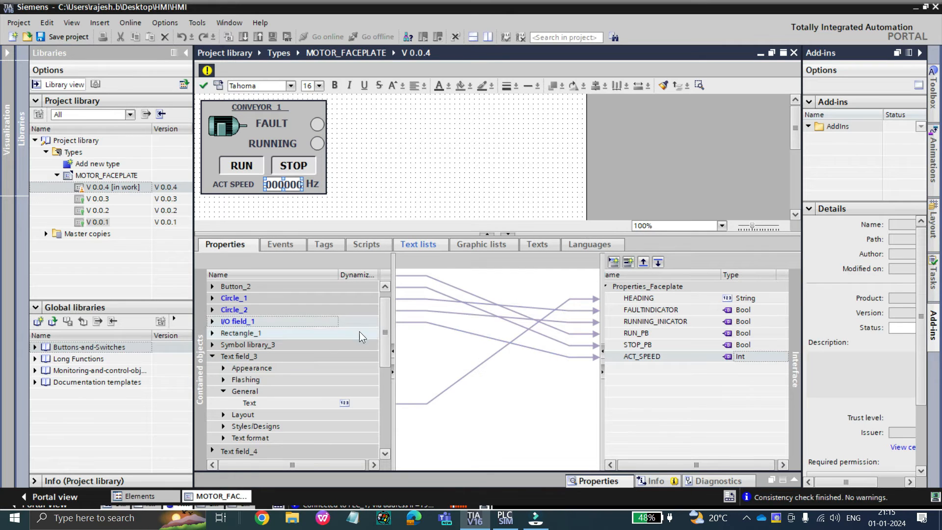
scroll(387, 340, up, 1)
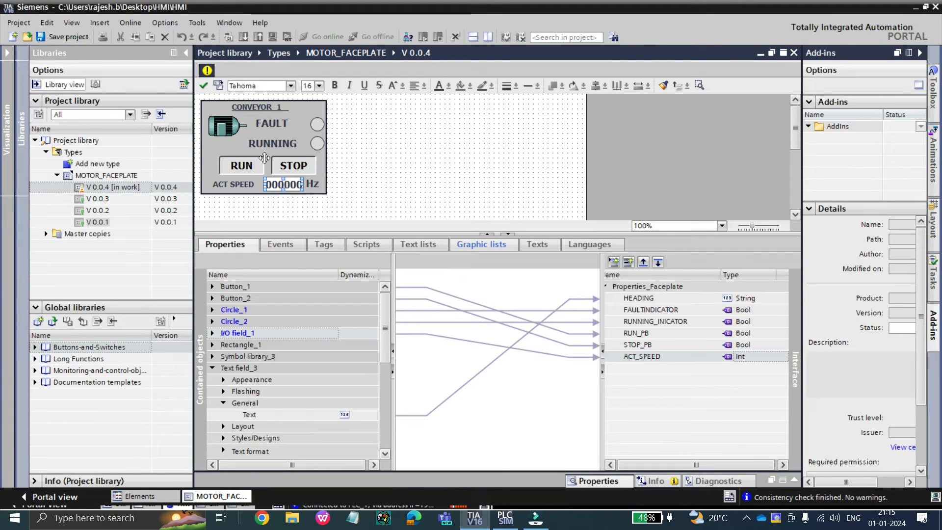
right_click(110, 186)
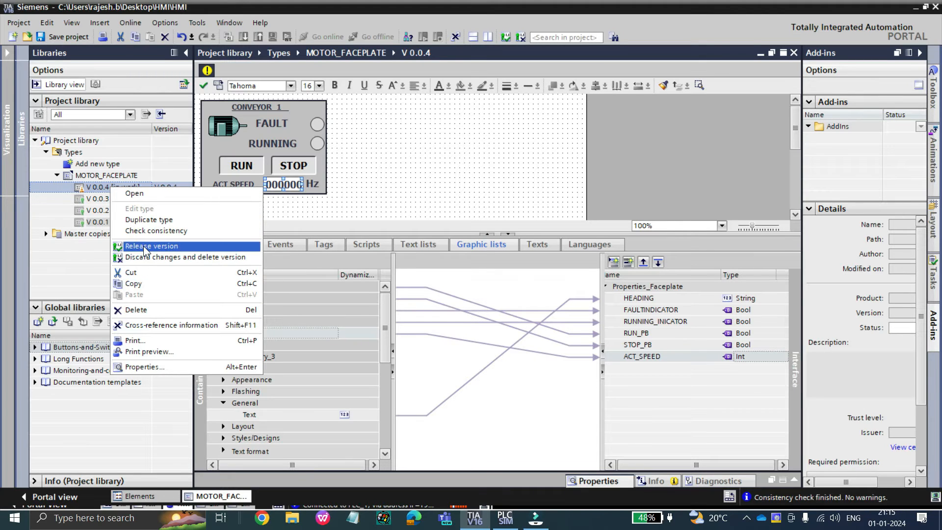
Add a ResetBit function to the RUN button's Press event with STOP_PB as its tag
click(242, 165)
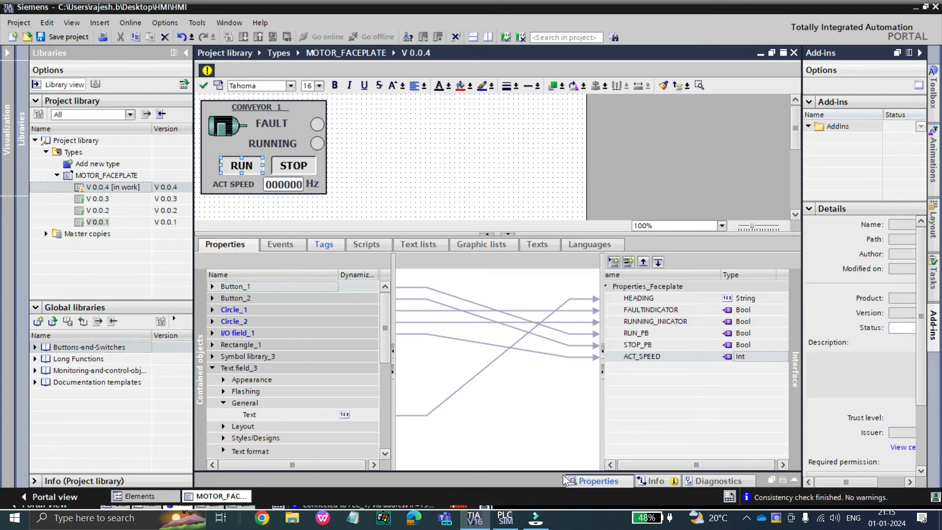
drag(560, 473, 540, 329)
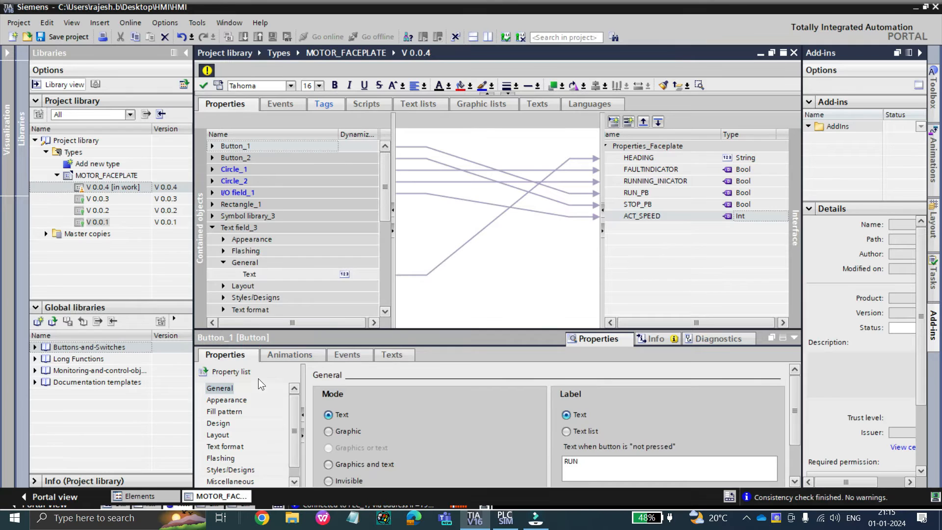
click(328, 355)
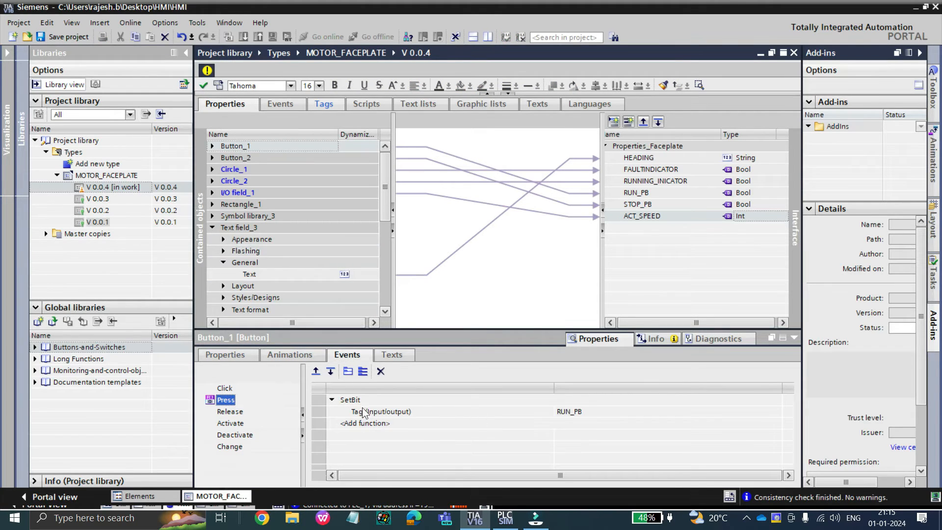
click(590, 411)
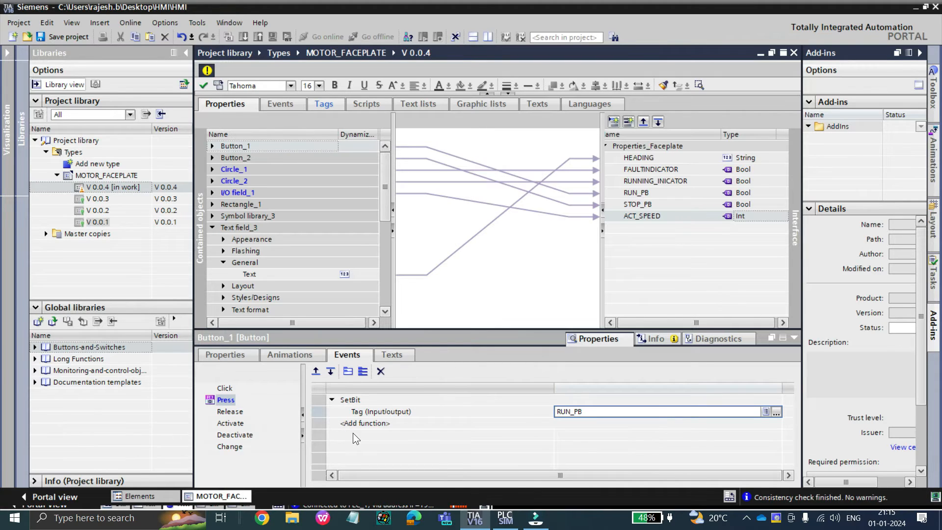
click(333, 400)
click(340, 411)
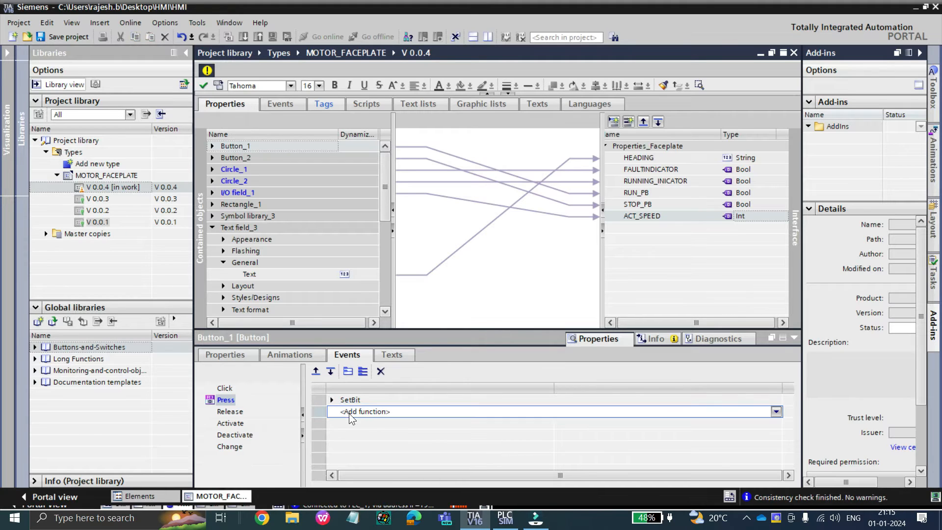
text(REST)
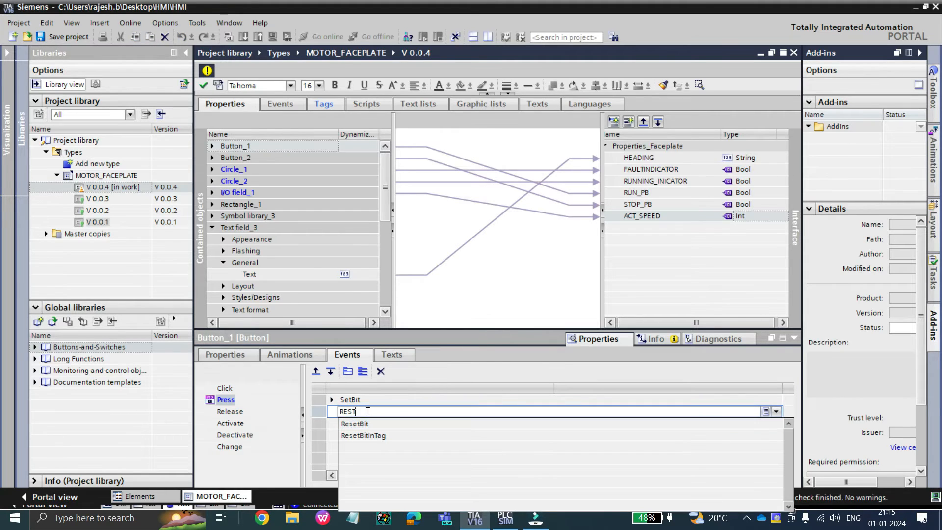
click(354, 424)
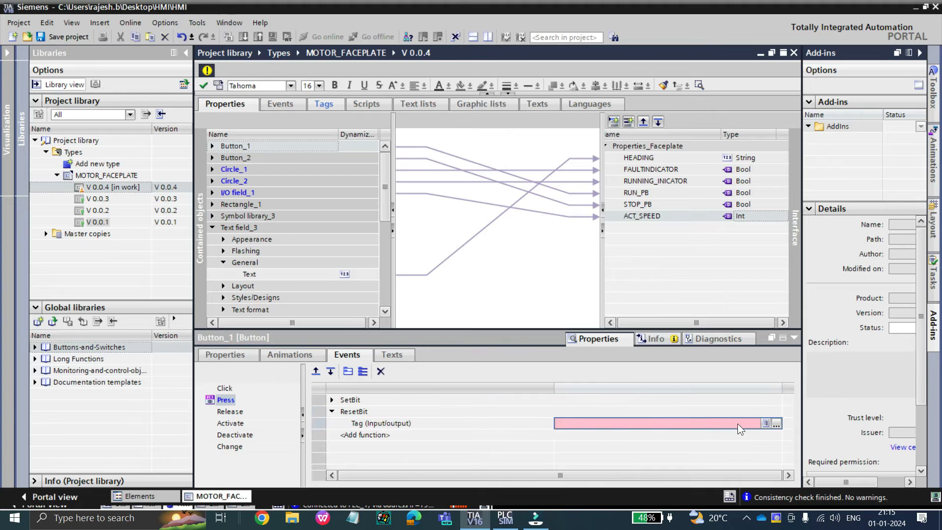
click(776, 423)
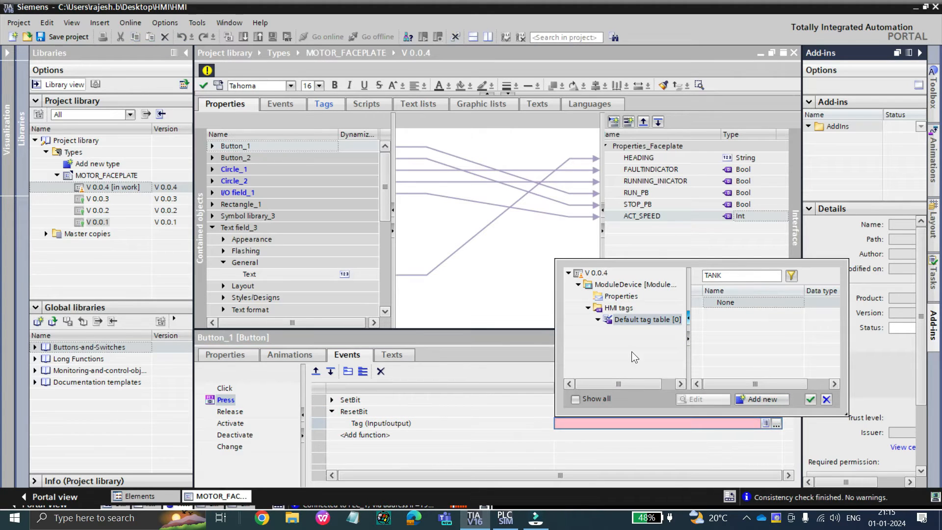
click(620, 296)
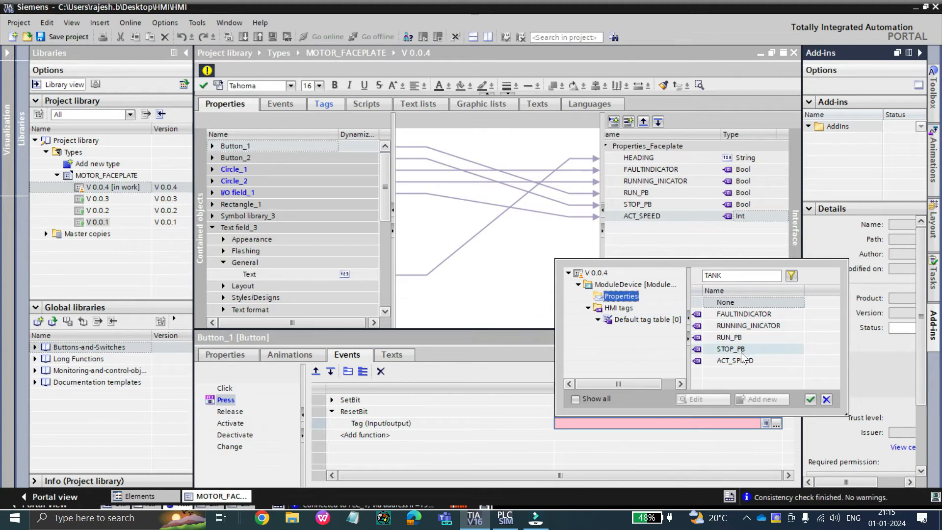
double_click(738, 350)
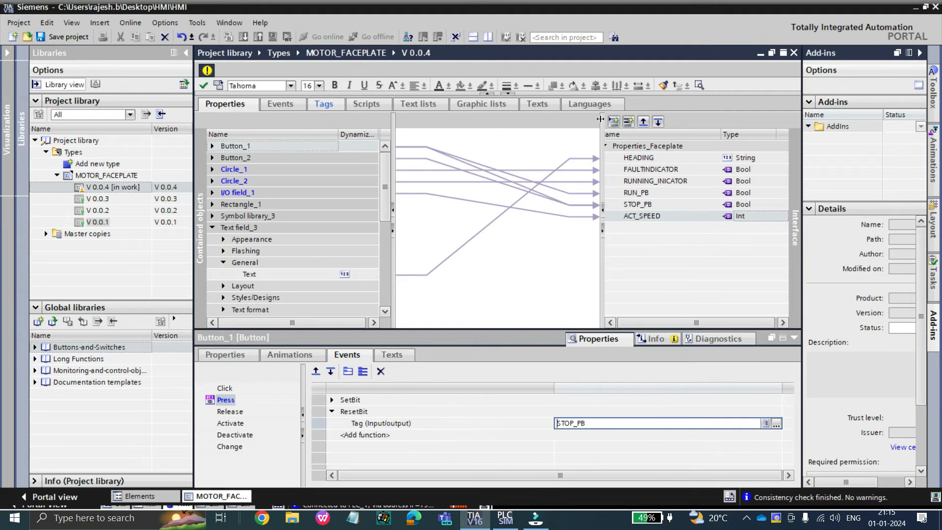
Add a ResetBit function to the STOP button's Press event with RUN_PB as its tag
click(508, 94)
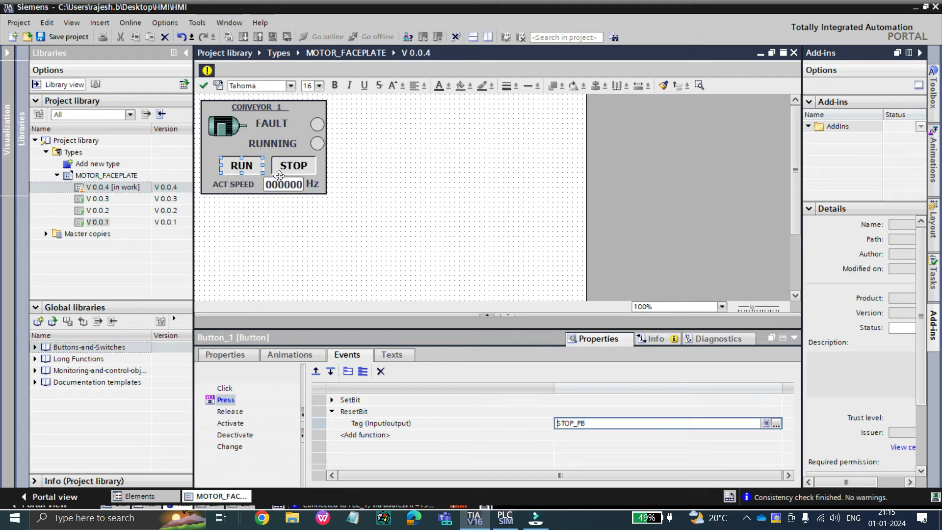
click(300, 167)
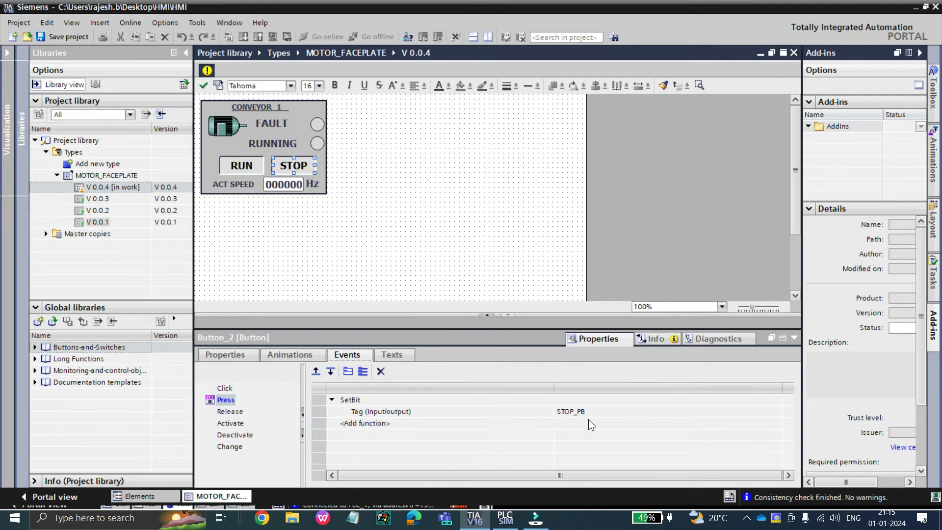
click(359, 423)
text(RESE)
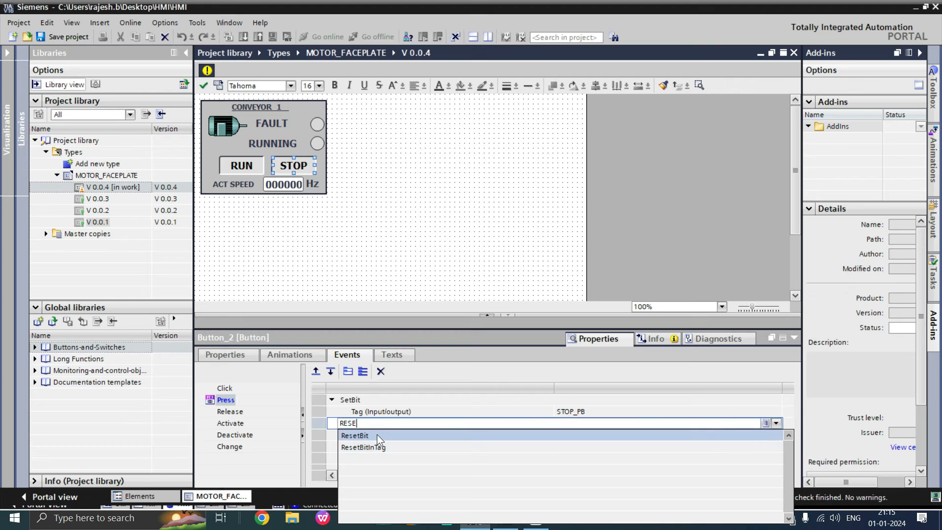
click(377, 435)
click(726, 434)
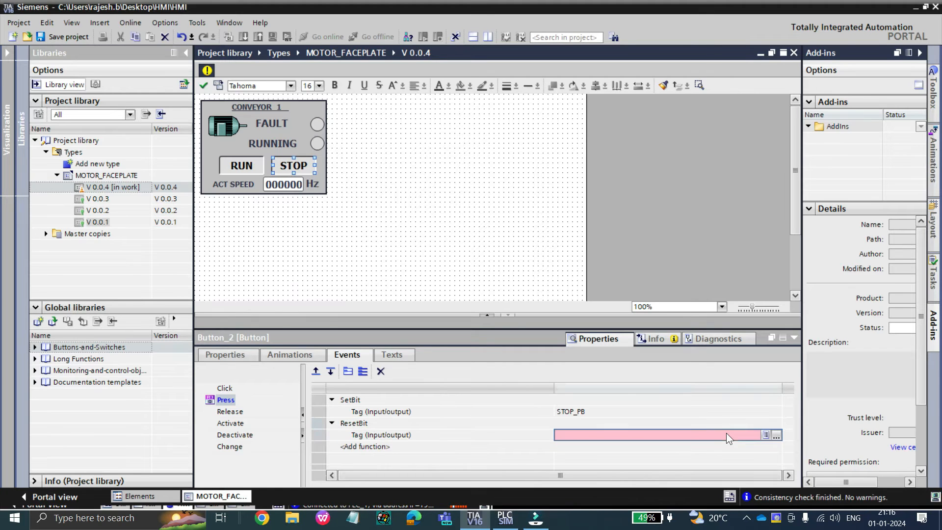
click(776, 436)
click(621, 308)
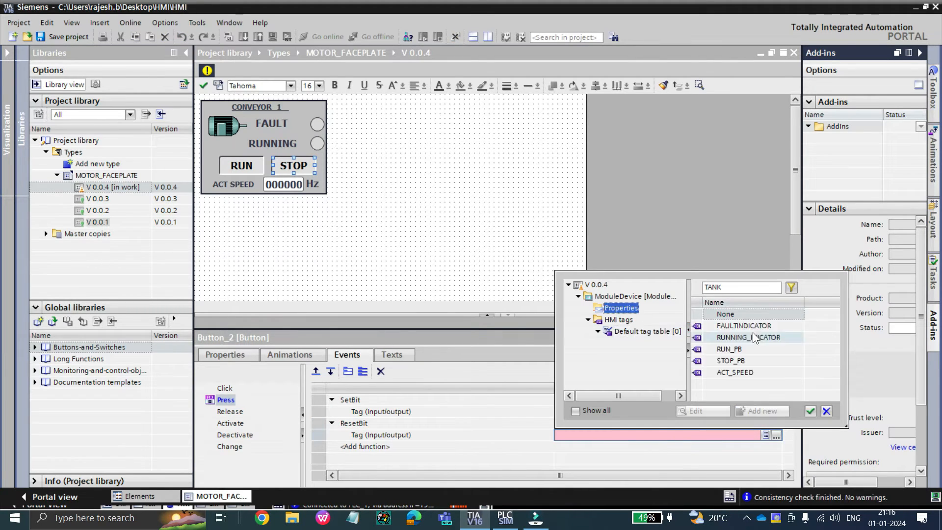
double_click(741, 351)
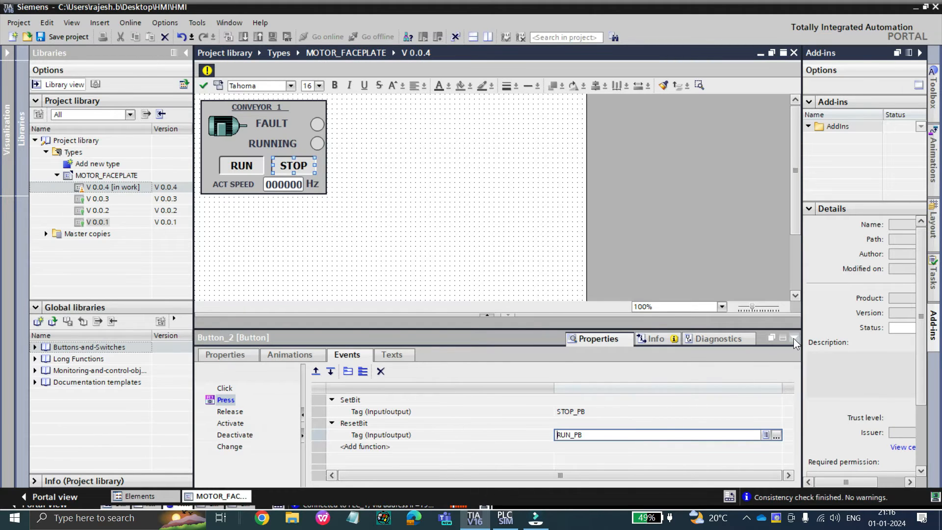
Release MOTOR_FACEPLATE version 0.0.4 with unused type versions deleted from the library, saving the project before and after the release
click(794, 338)
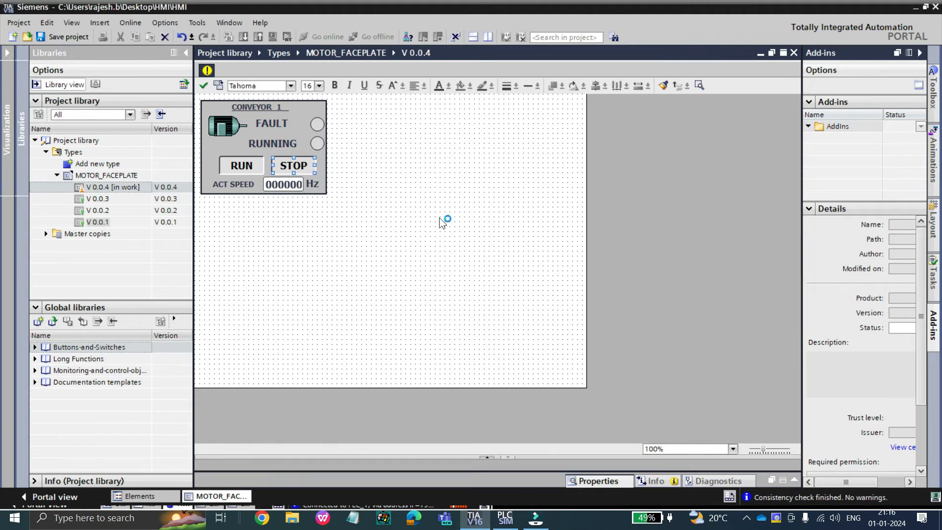
key(ctrl+s)
right_click(92, 187)
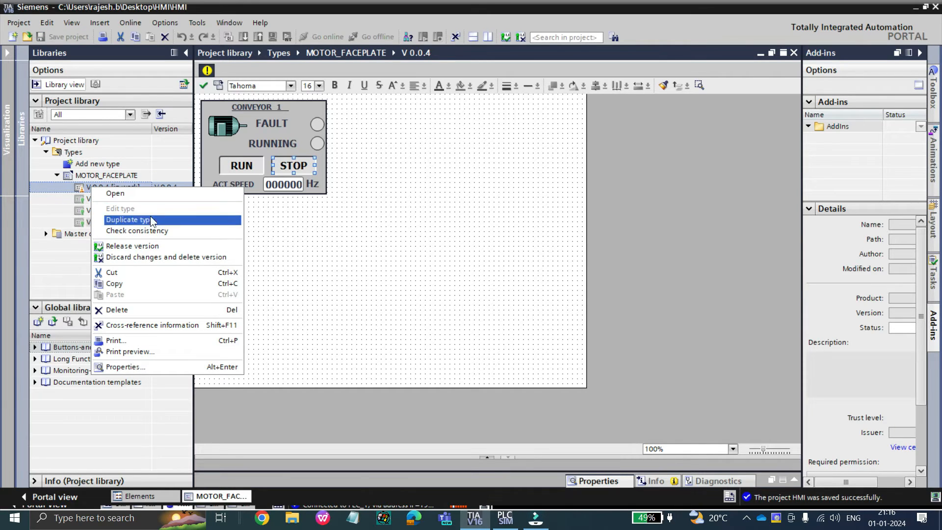
click(153, 246)
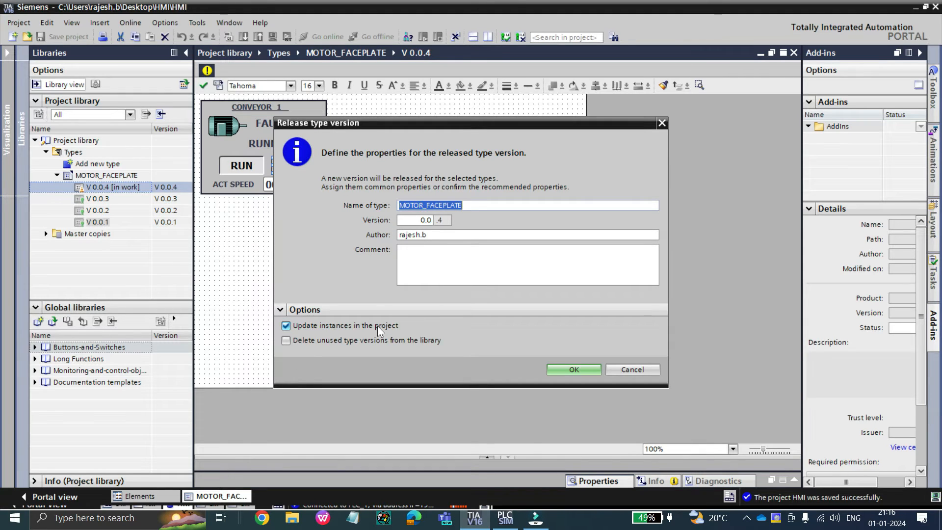
click(286, 341)
click(550, 368)
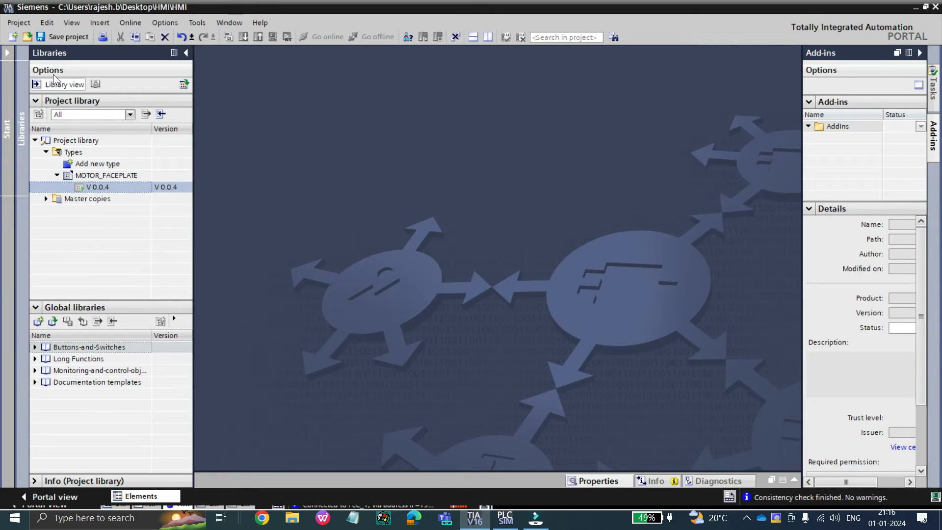
click(46, 39)
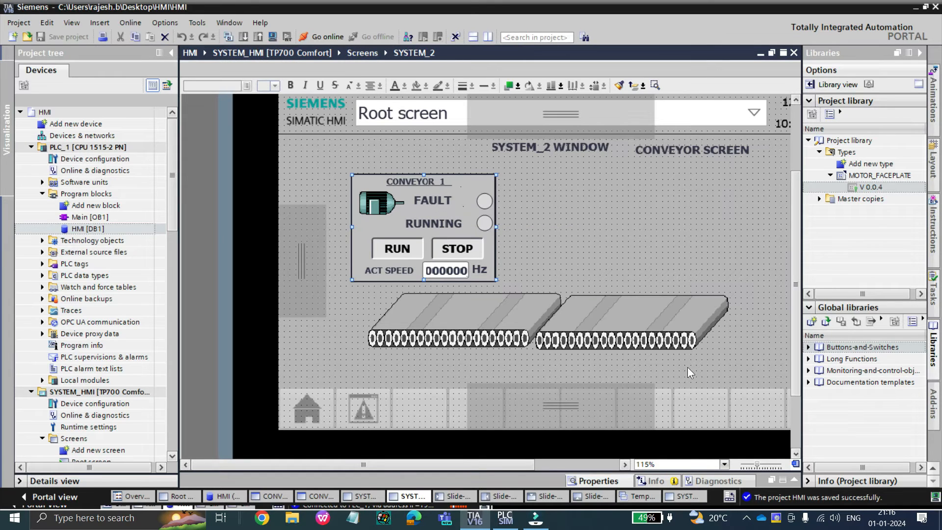
Display the interface properties of the CONVEYOR 1 faceplate instance in an enlarged area and shift the faceplate slightly upward
click(599, 480)
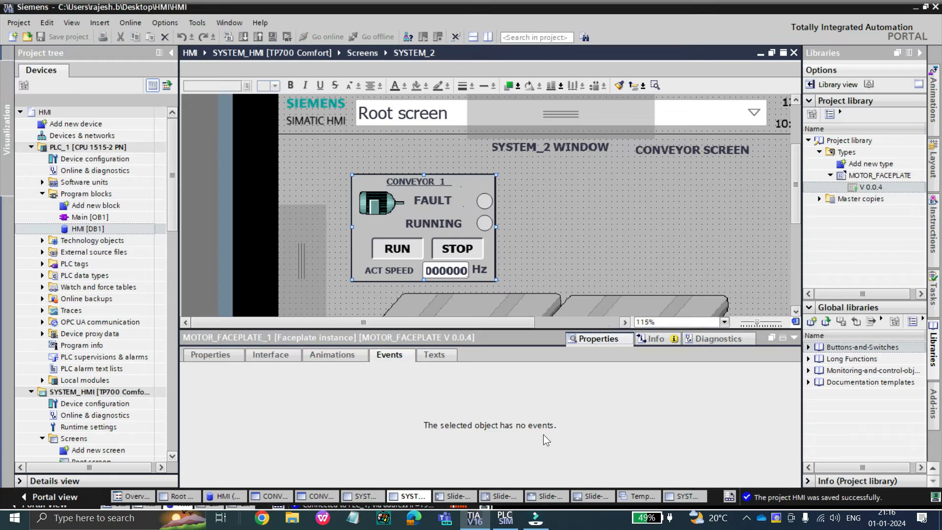
click(279, 358)
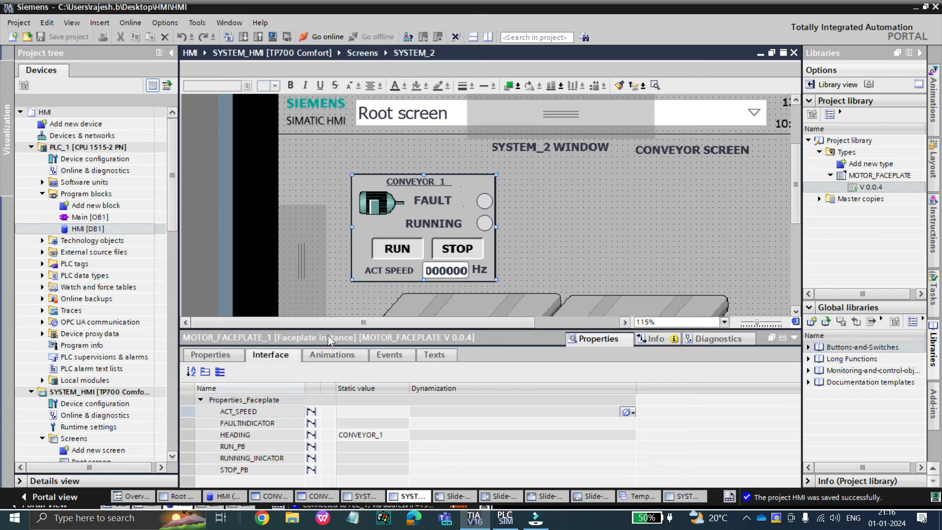
drag(366, 331, 371, 270)
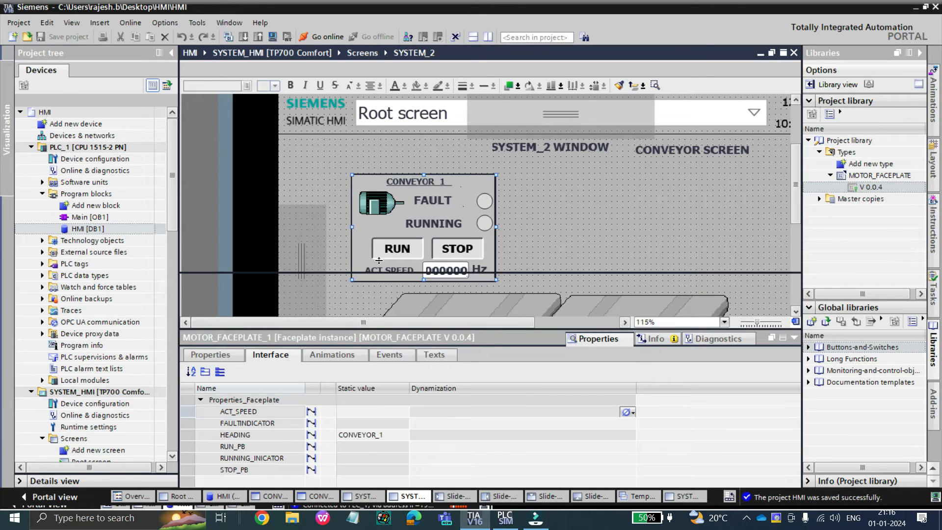
drag(447, 206, 448, 200)
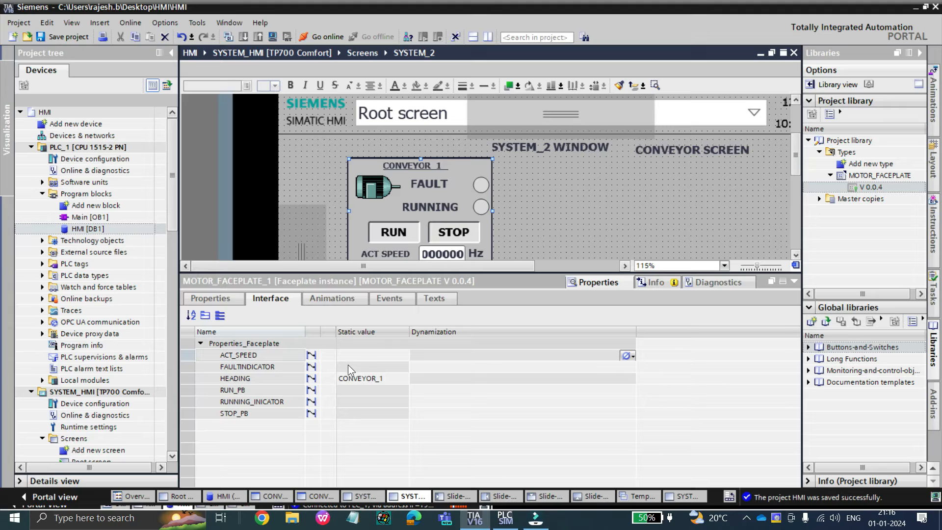
Link the faceplate's ACT_SPEED property to the ACTUAL_SPEED tag of MOTOR_1 in the HMI data block as an HMI_Tag
click(379, 356)
click(633, 358)
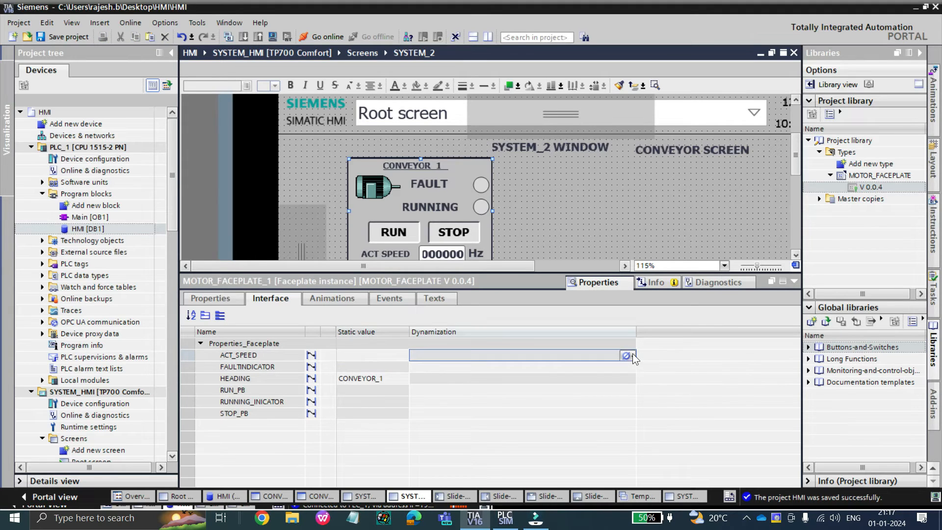
click(628, 356)
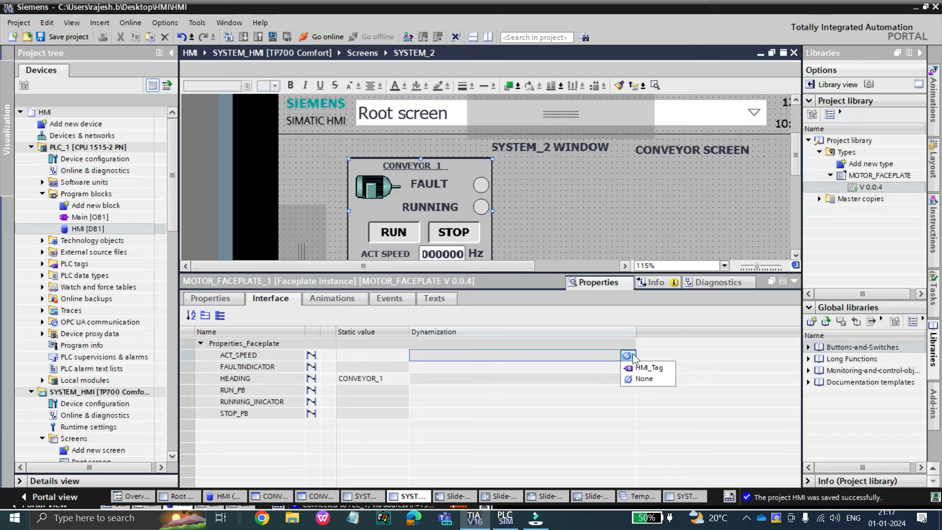
click(595, 369)
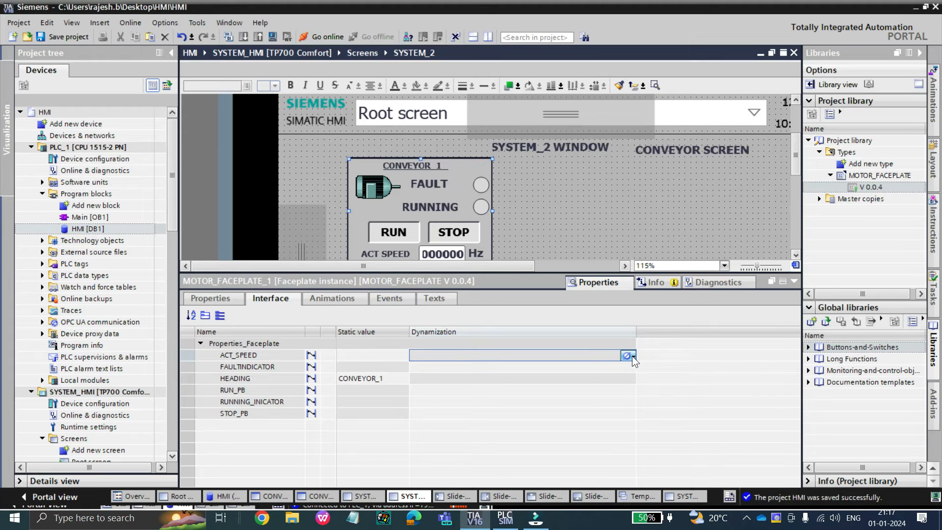
click(633, 358)
click(647, 368)
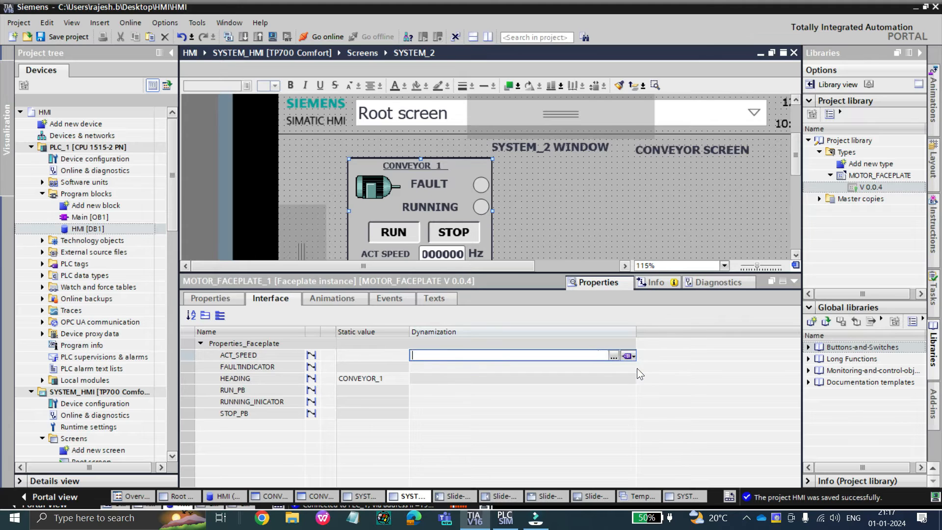
click(614, 357)
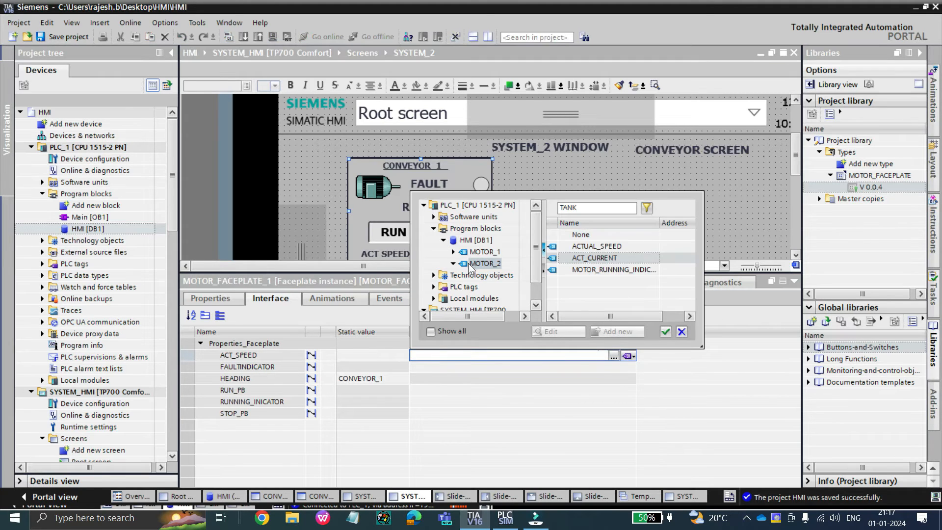
click(454, 252)
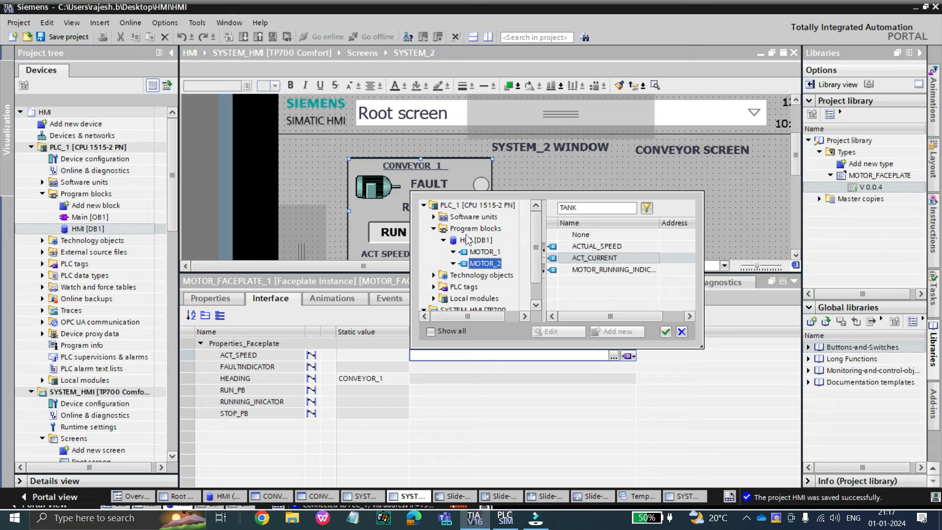
click(480, 253)
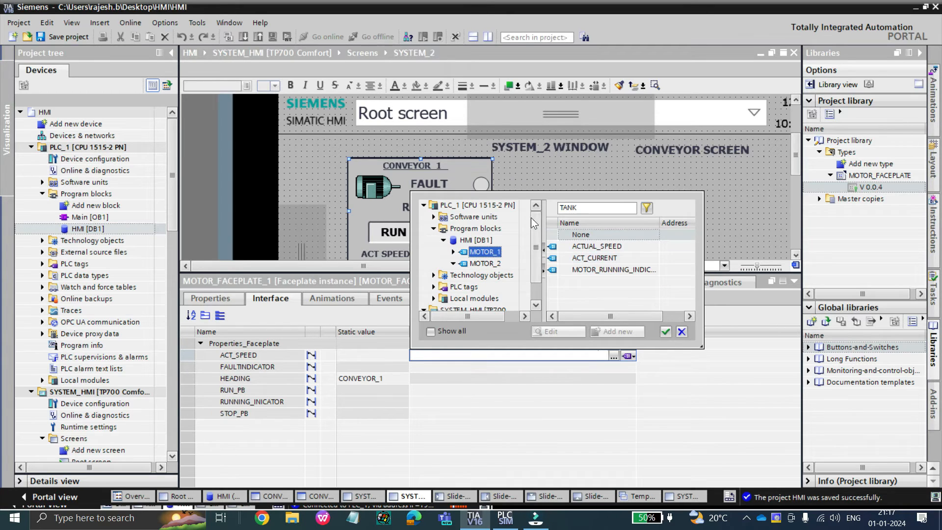
double_click(615, 246)
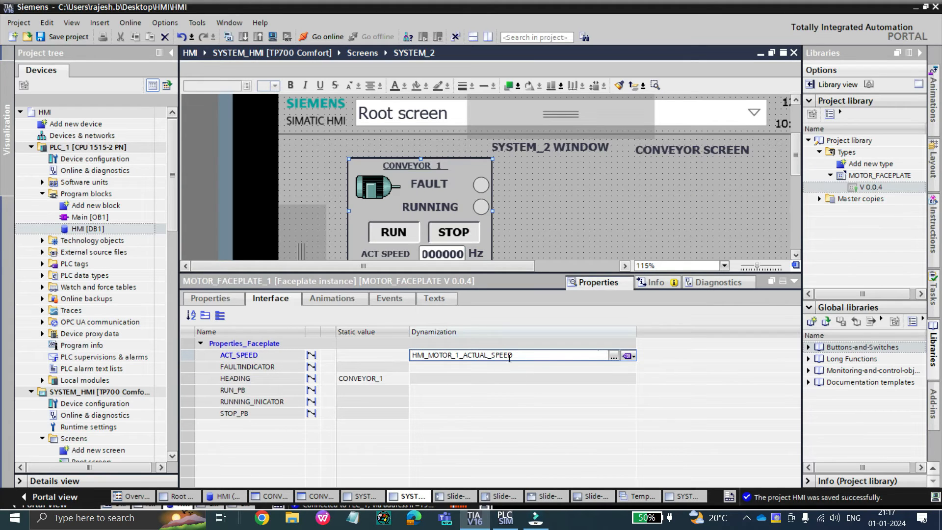
Link the faceplate's FAULTINDICATOR property to MOTOR_1's AT_FAULT tag as an HMI_Tag
click(449, 368)
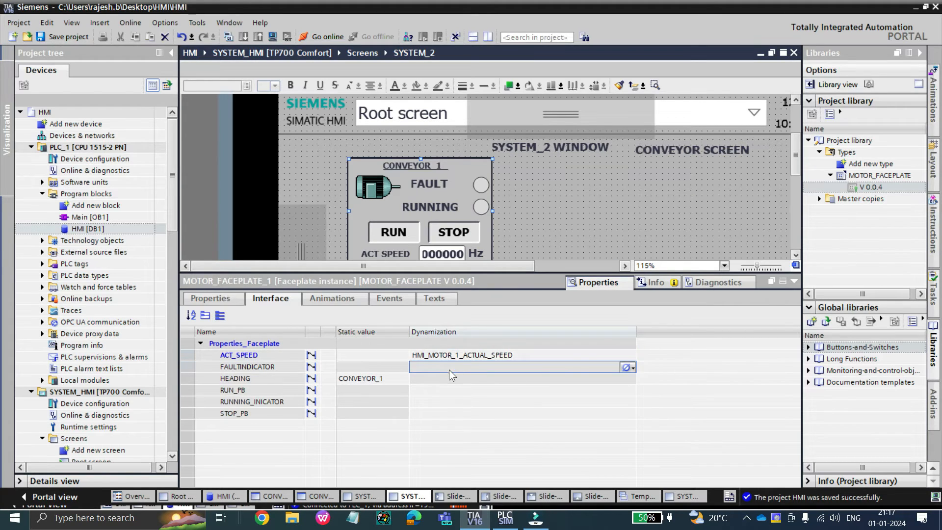
click(631, 368)
click(649, 382)
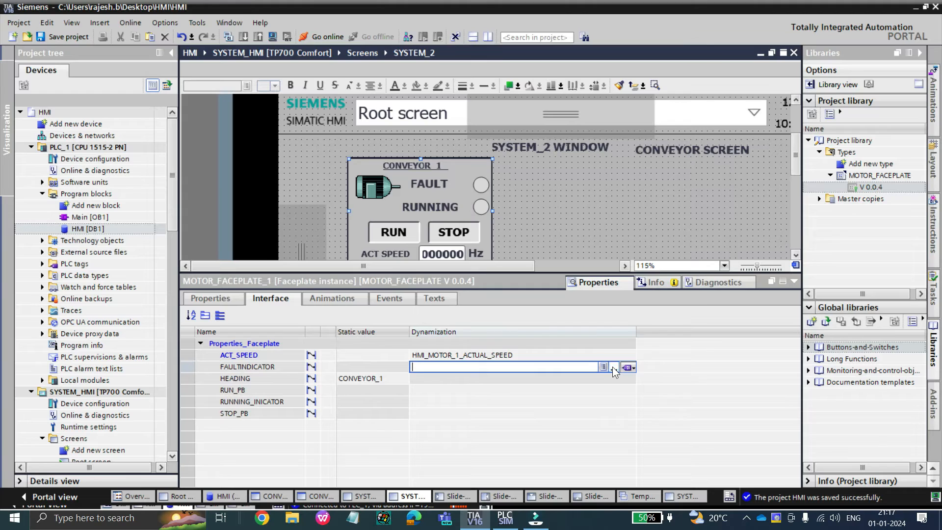
click(614, 368)
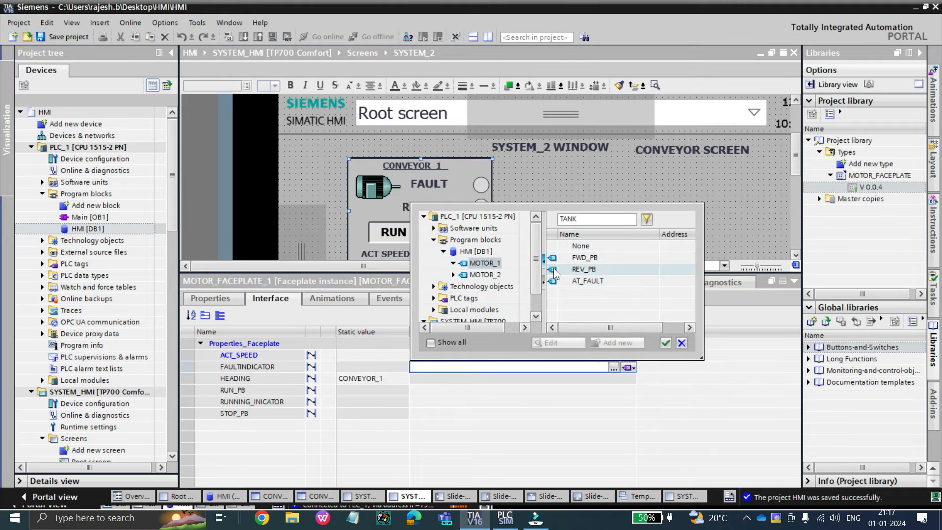
click(595, 287)
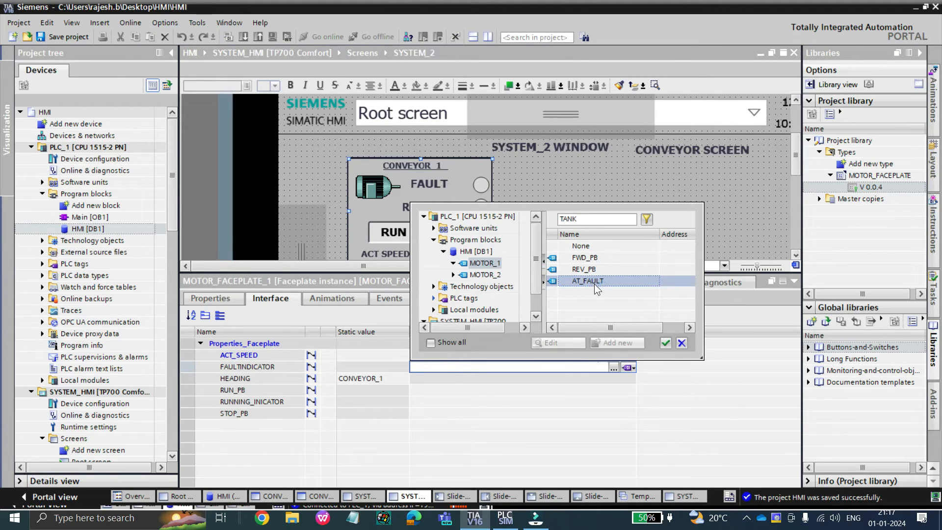
click(665, 343)
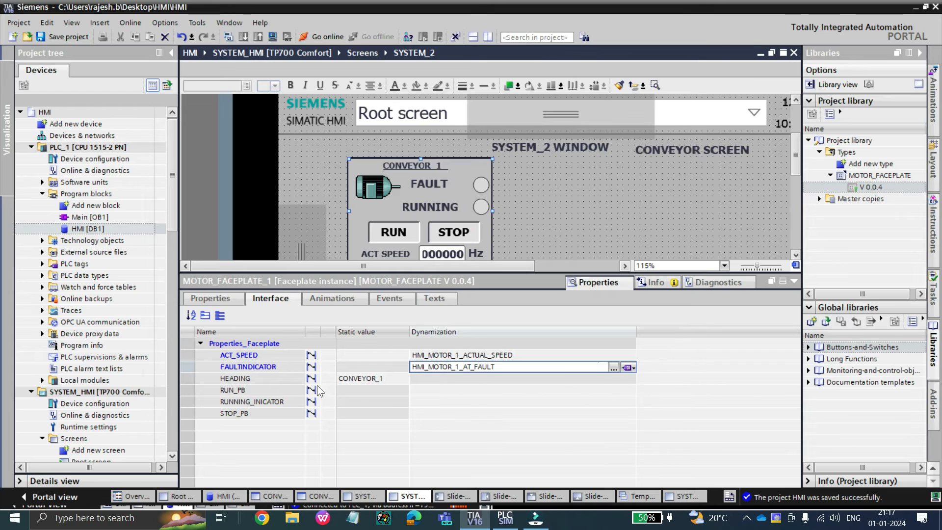
Link the faceplate's RUN_PB property to MOTOR_1's FWD_PB tag as an HMI_Tag
click(364, 379)
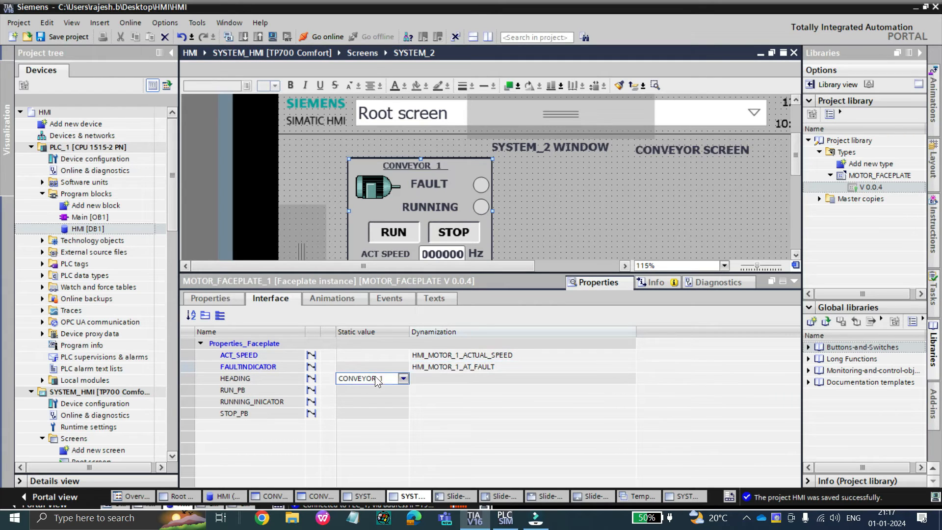
click(489, 381)
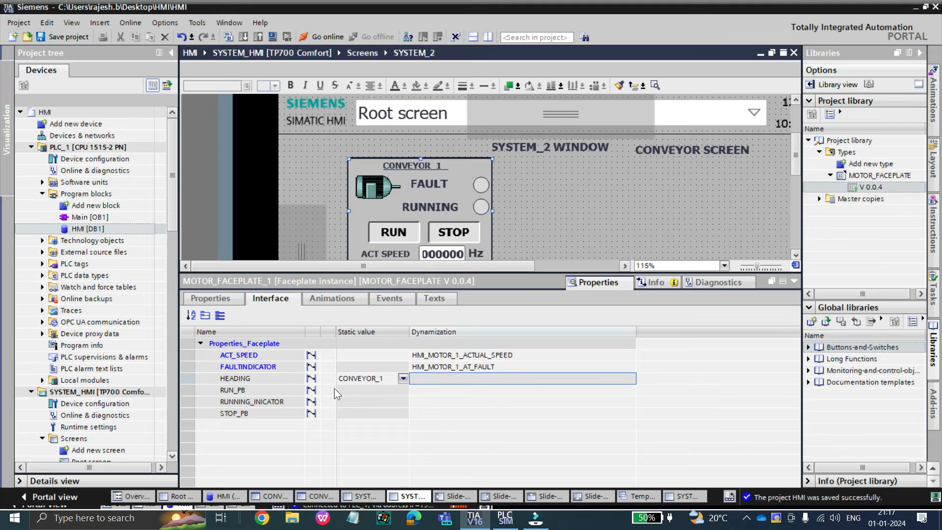
click(494, 394)
click(631, 391)
click(647, 403)
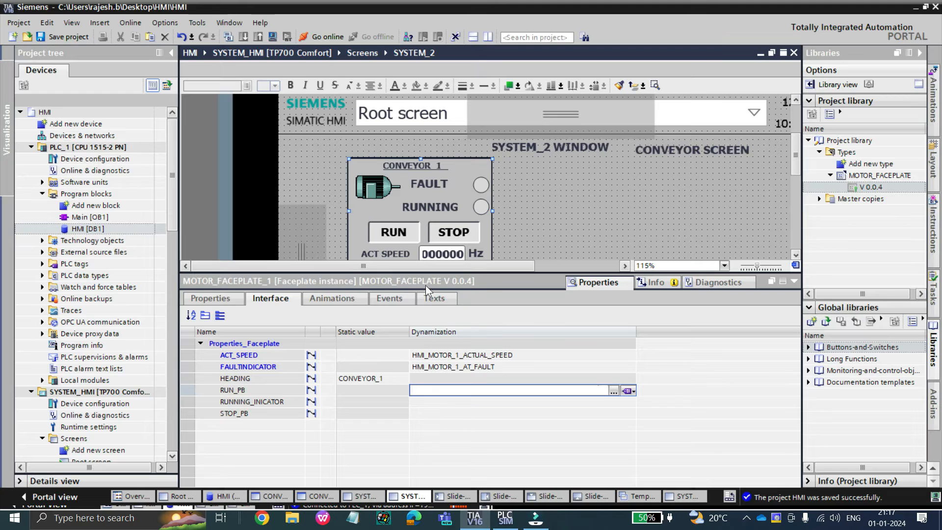
click(617, 392)
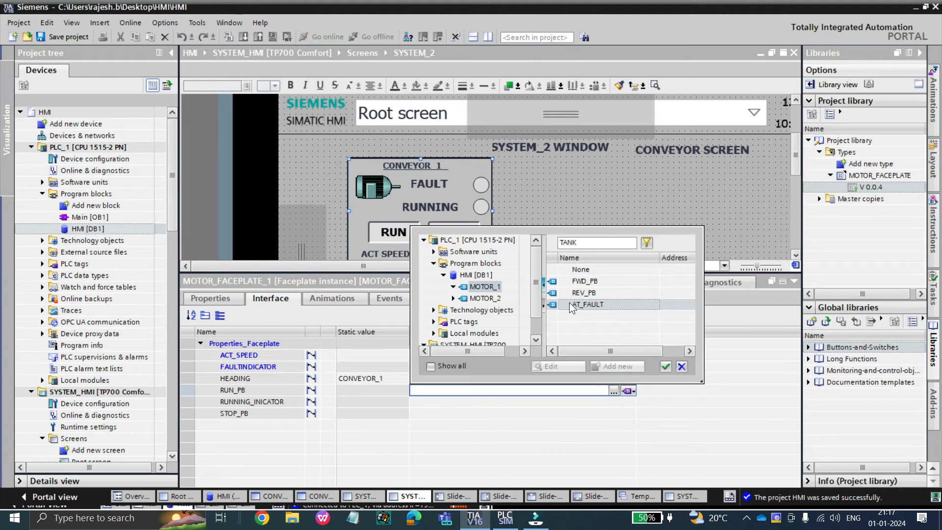
click(589, 282)
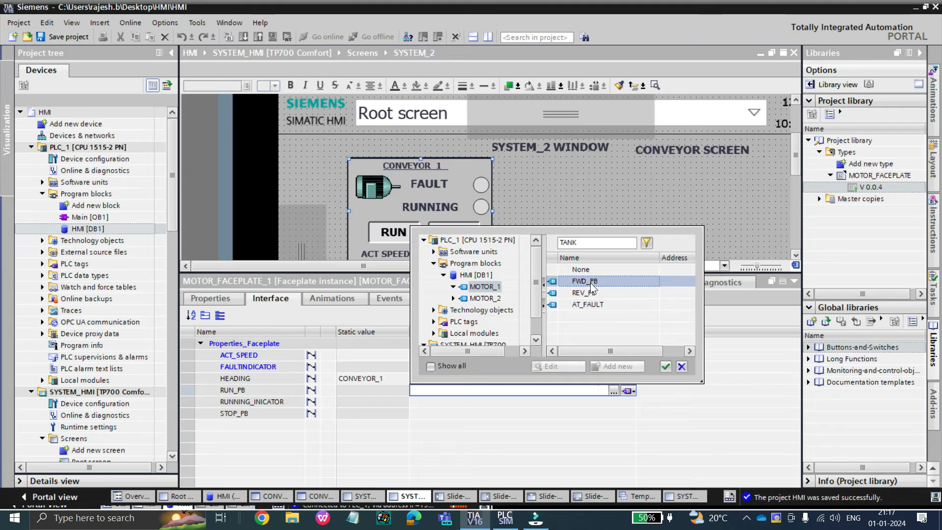
double_click(591, 283)
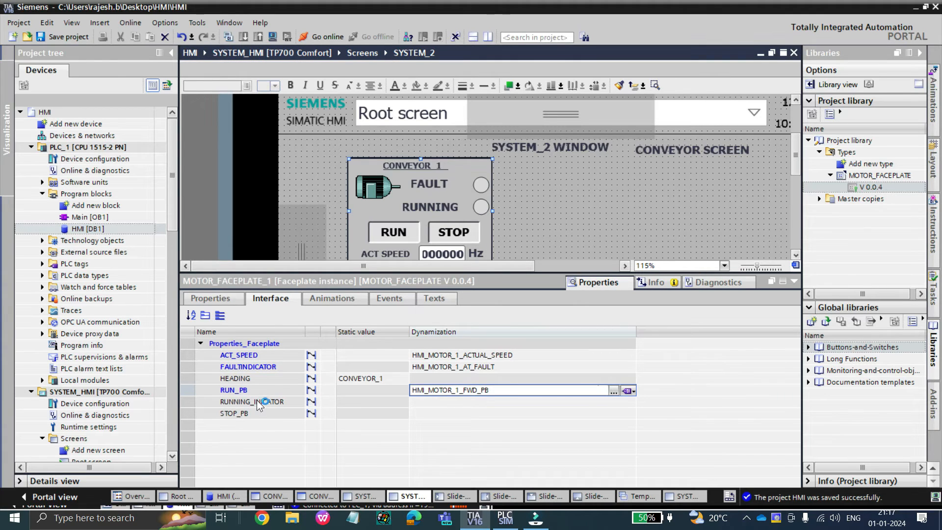
click(510, 402)
click(629, 402)
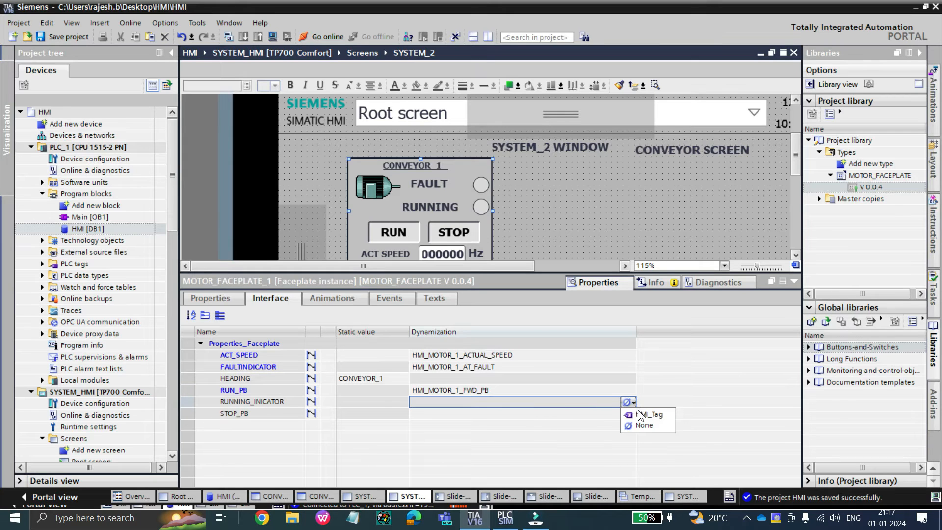
click(637, 413)
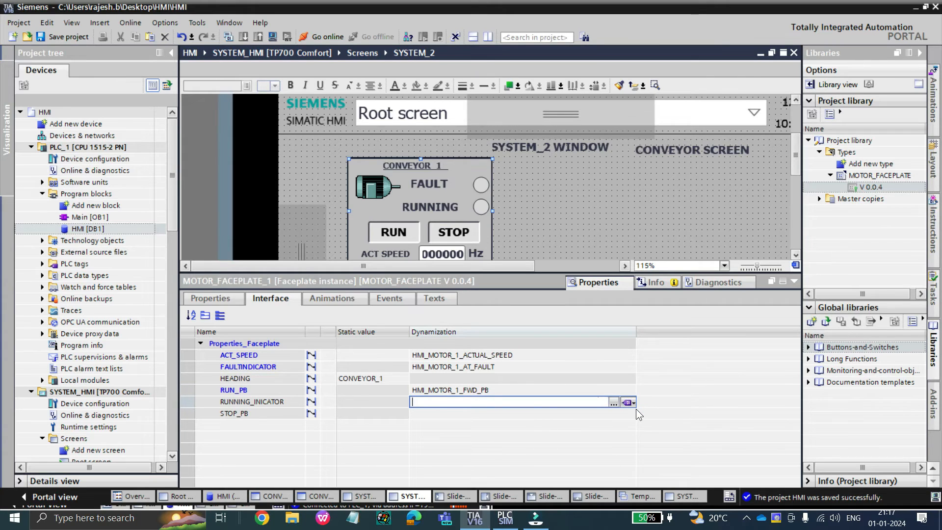
click(614, 403)
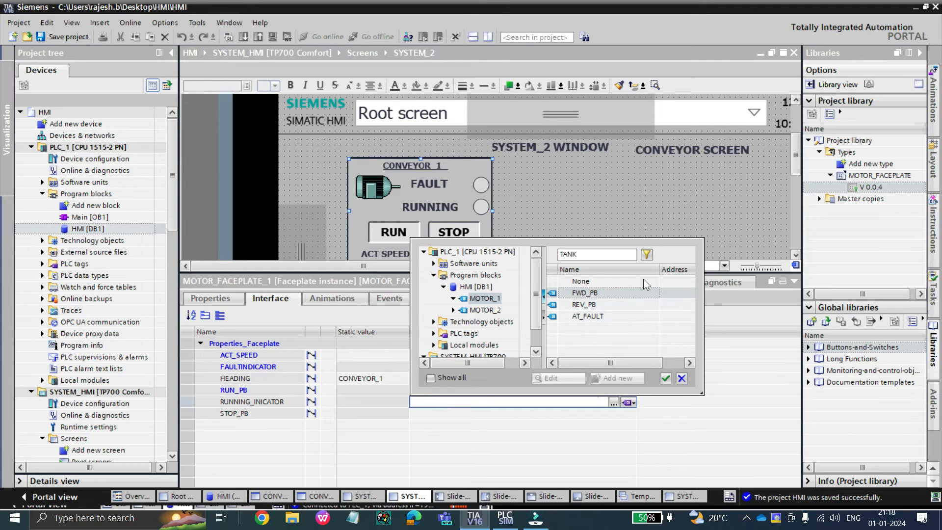
click(683, 378)
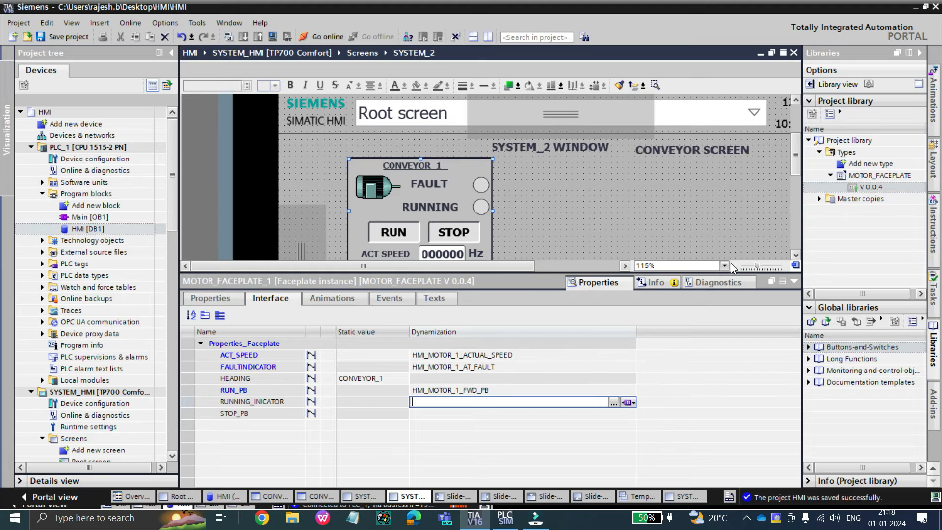
Change the data type of MOTOR_1's MOTOR_RUNNING_INDICATION to Bool in the HMI [DB1] data block
double_click(80, 227)
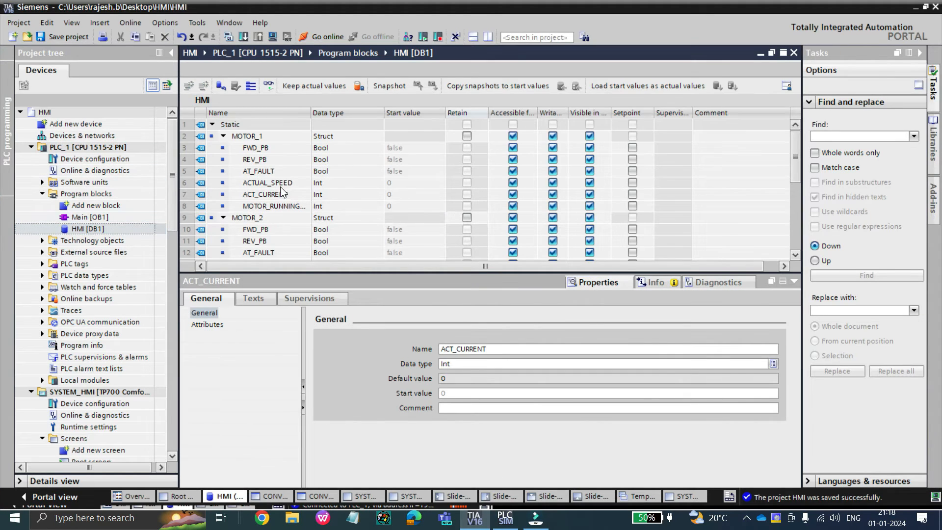
double_click(324, 207)
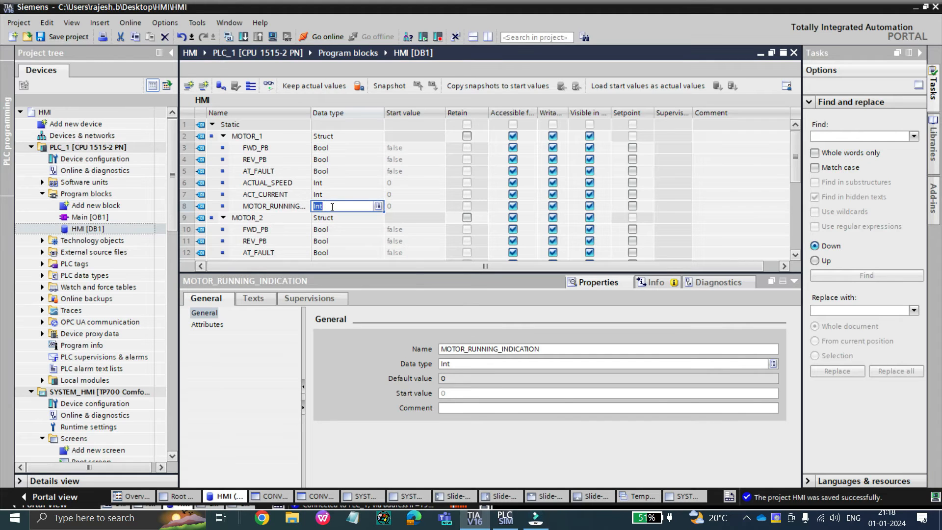
text(BOOL)
key(Return)
key(Return)
Rename MOTOR_1's REV_PB variable in the data block as STOP_PB
double_click(281, 160)
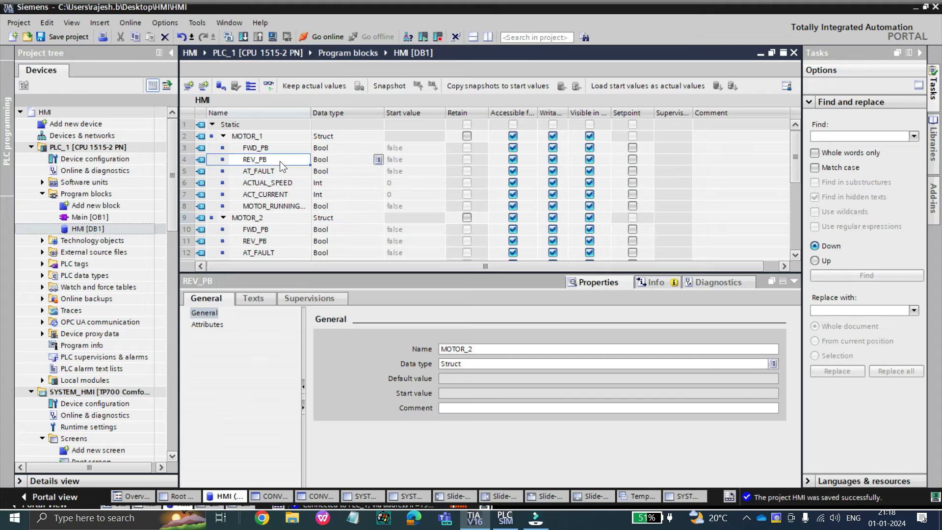
text(STO)
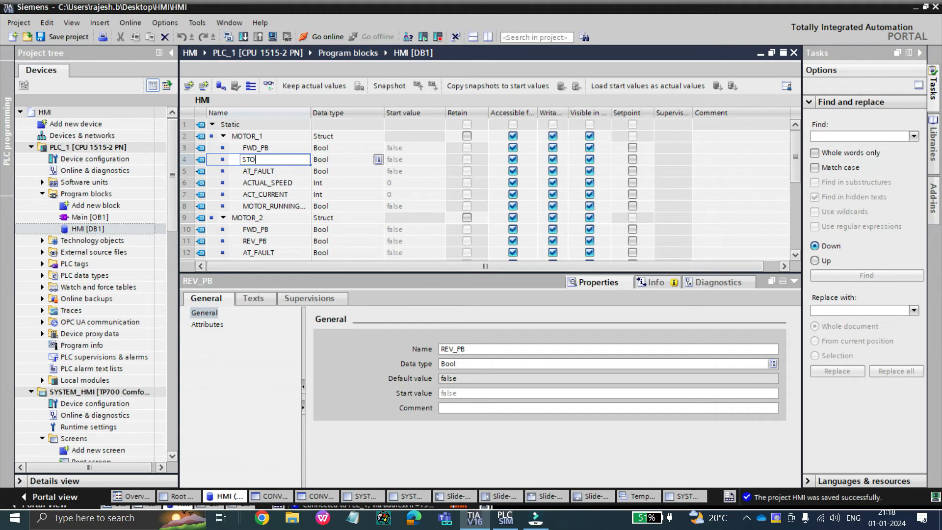
text(P_PB)
Save and compile the data block changes and download them to PLC_1 with the data blocks re-initialized
click(71, 38)
click(229, 36)
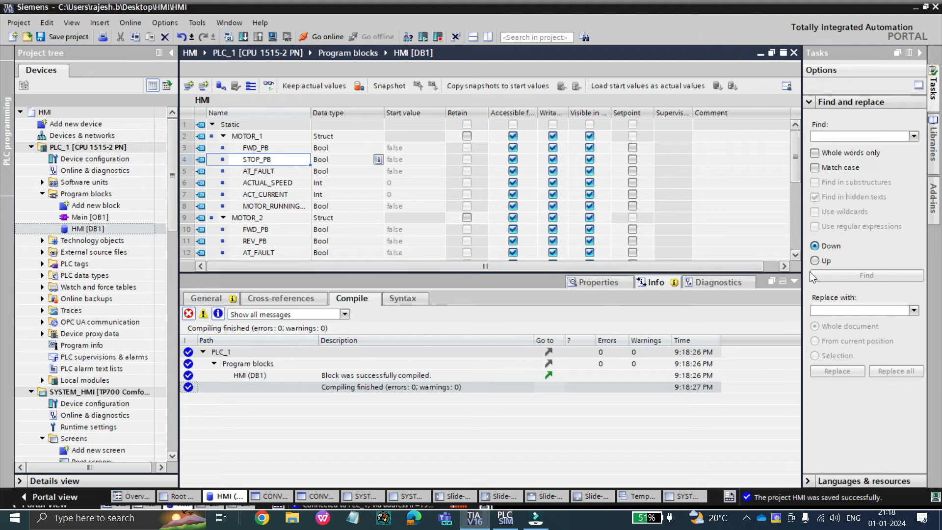
click(243, 38)
click(633, 239)
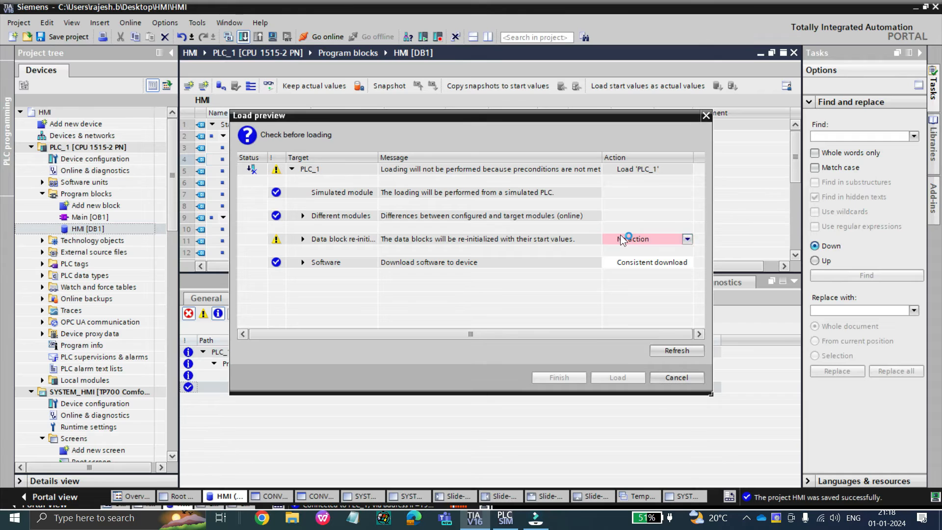
click(633, 239)
click(634, 249)
click(627, 377)
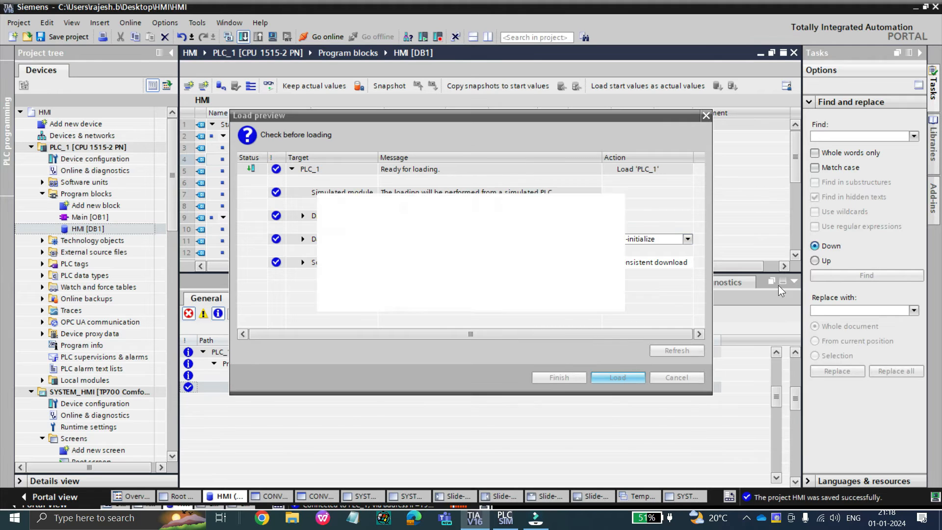
click(794, 281)
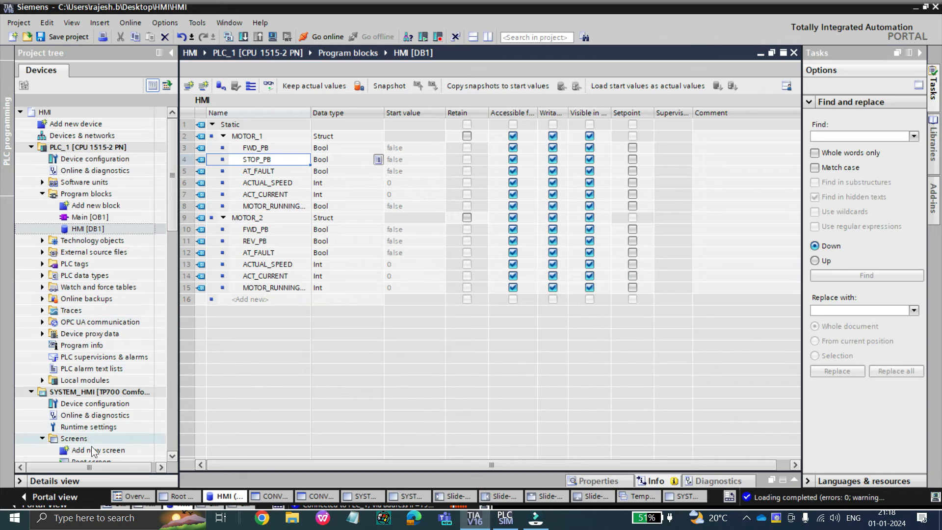
On SYSTEM_2, link the CONVEYOR_1 faceplate's RUNNING_INICATOR property to MOTOR_1's MOTOR_RUNNING_INDICATION tag as an HMI_Tag
drag(175, 203, 178, 293)
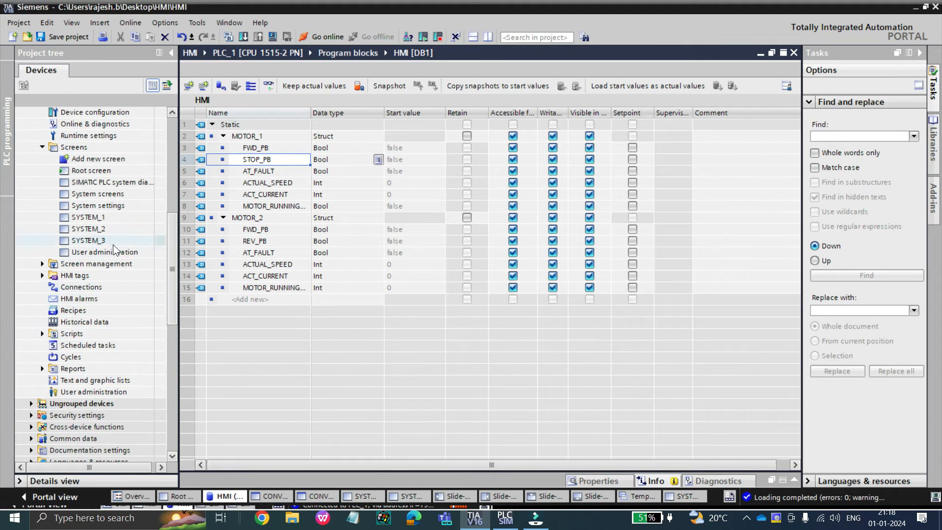
click(679, 496)
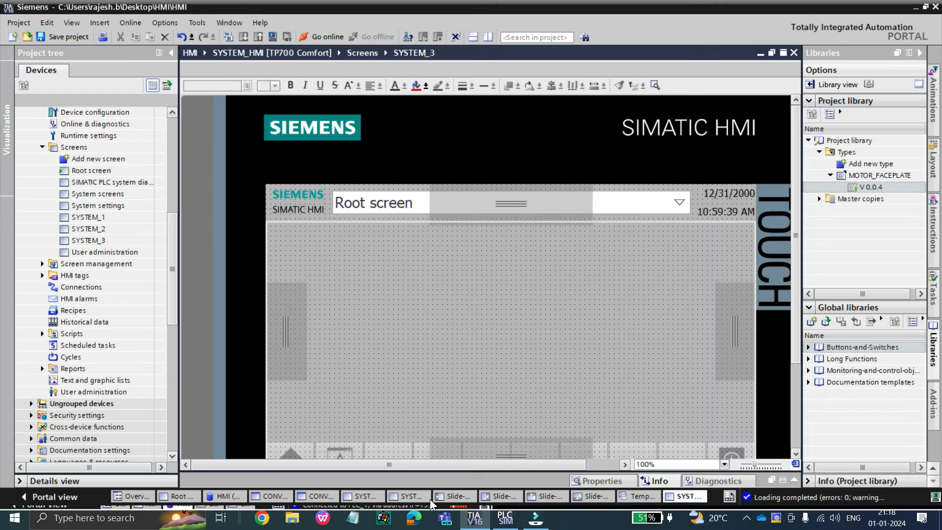
click(399, 495)
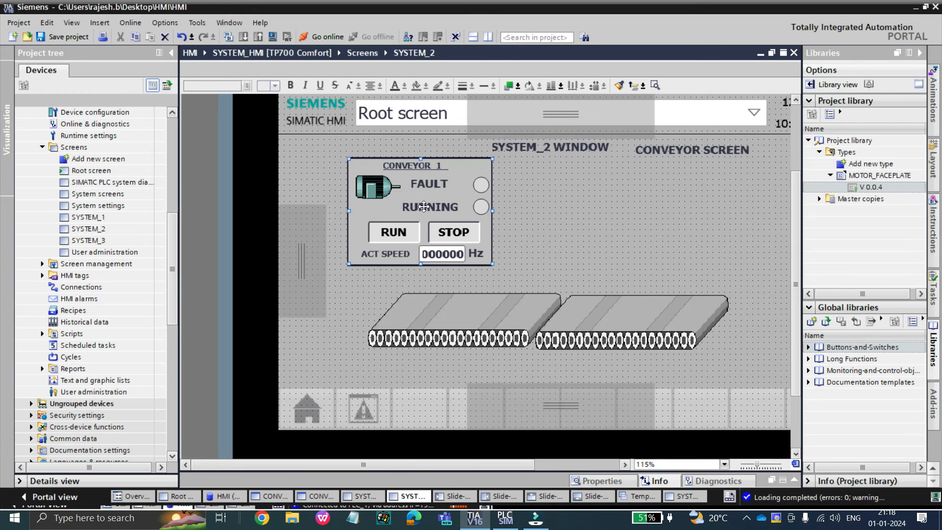
right_click(418, 198)
click(456, 422)
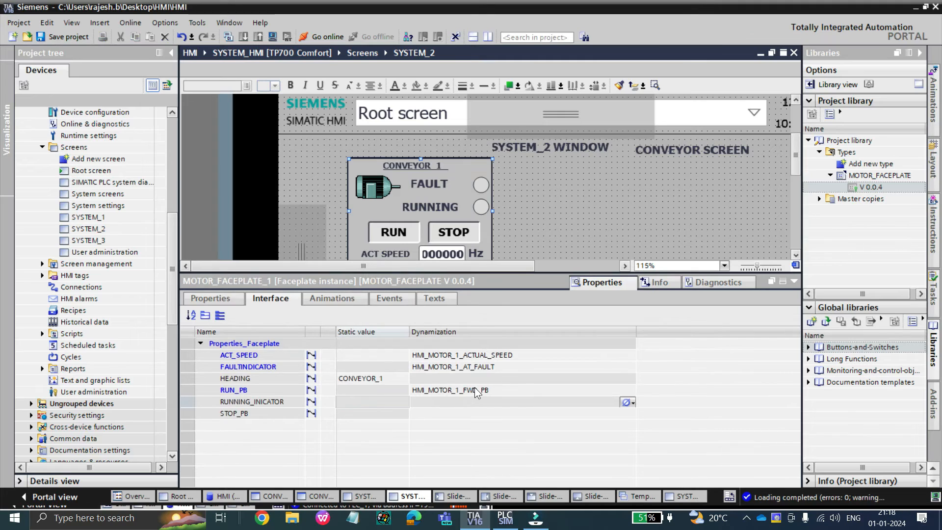
click(484, 403)
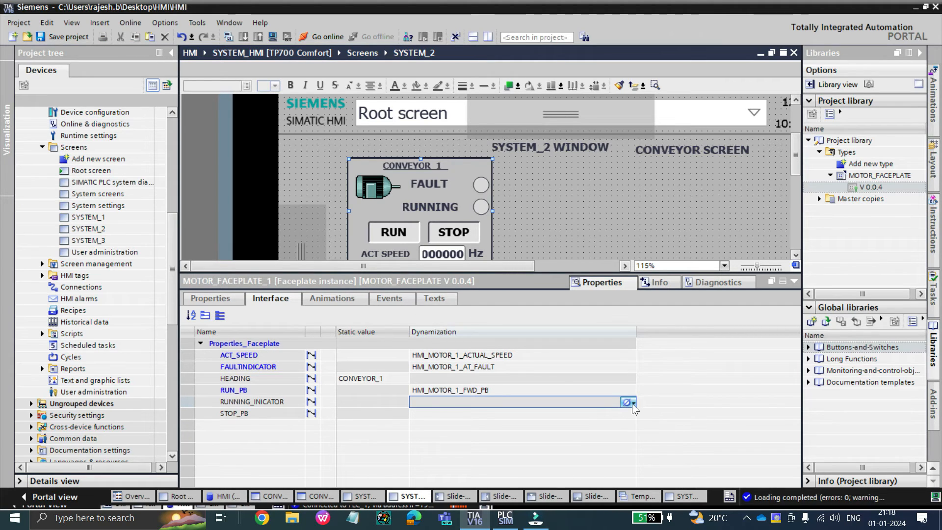
click(634, 402)
click(620, 415)
click(613, 403)
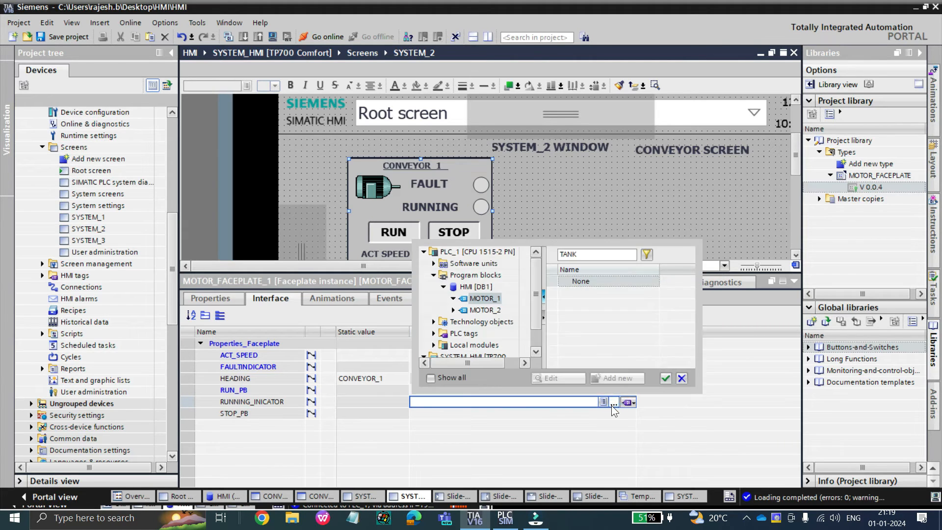
double_click(602, 329)
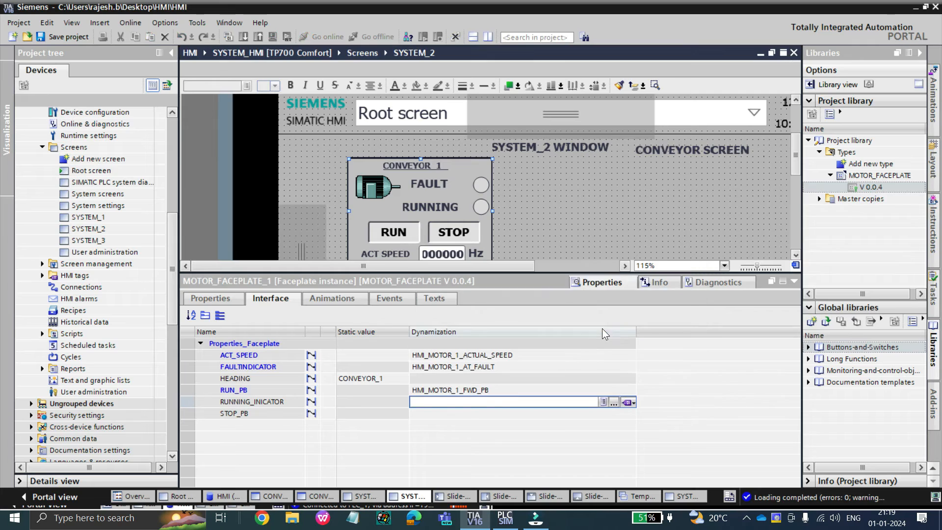
Link the CONVEYOR_1 faceplate's STOP_PB property to MOTOR_1's STOP_PB tag as an HMI_Tag and review its interface links
click(440, 413)
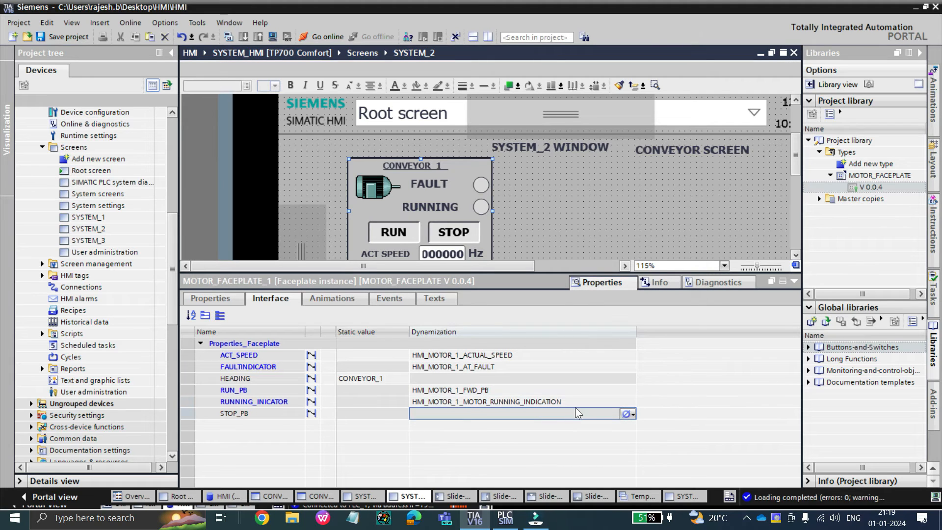
click(627, 415)
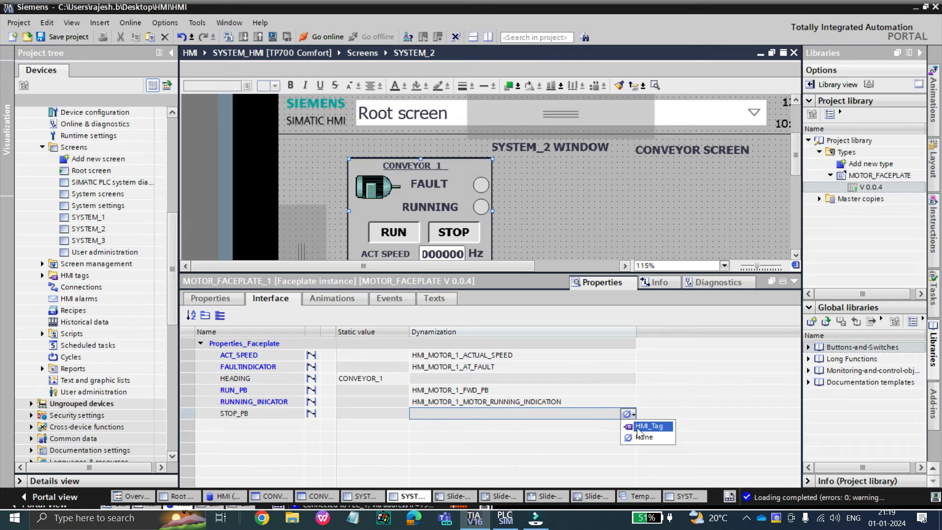
click(641, 430)
click(614, 415)
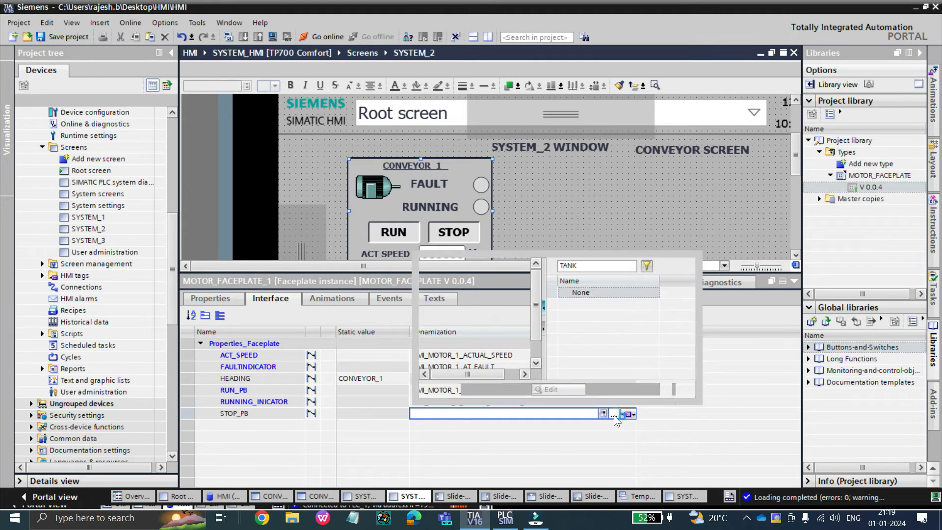
double_click(588, 316)
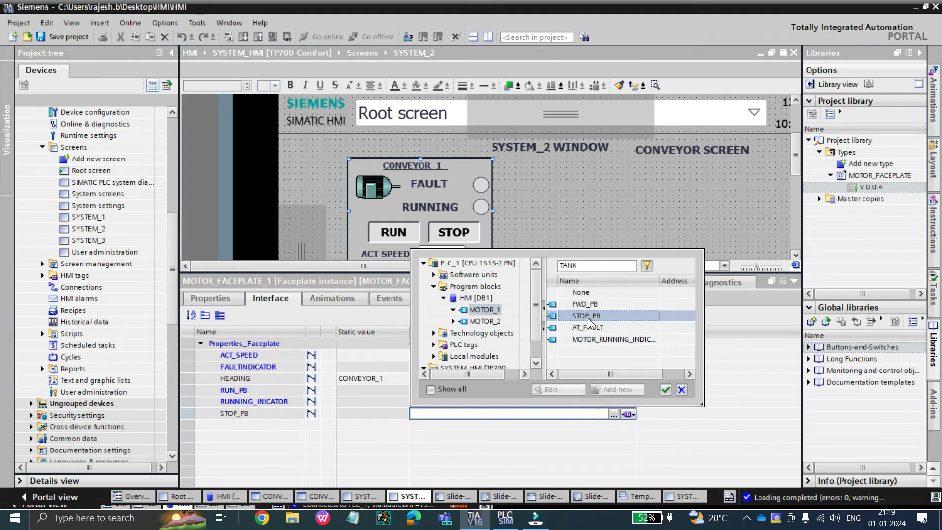
click(795, 281)
click(526, 208)
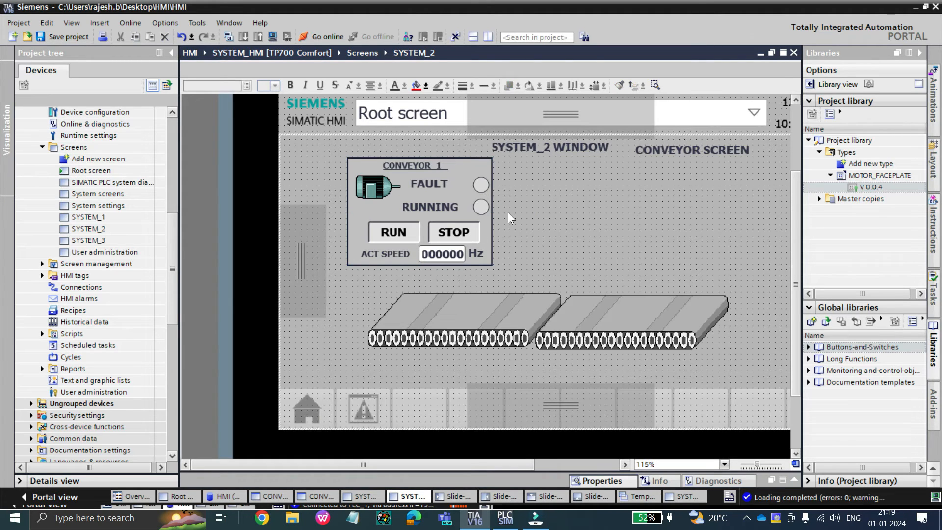
click(596, 482)
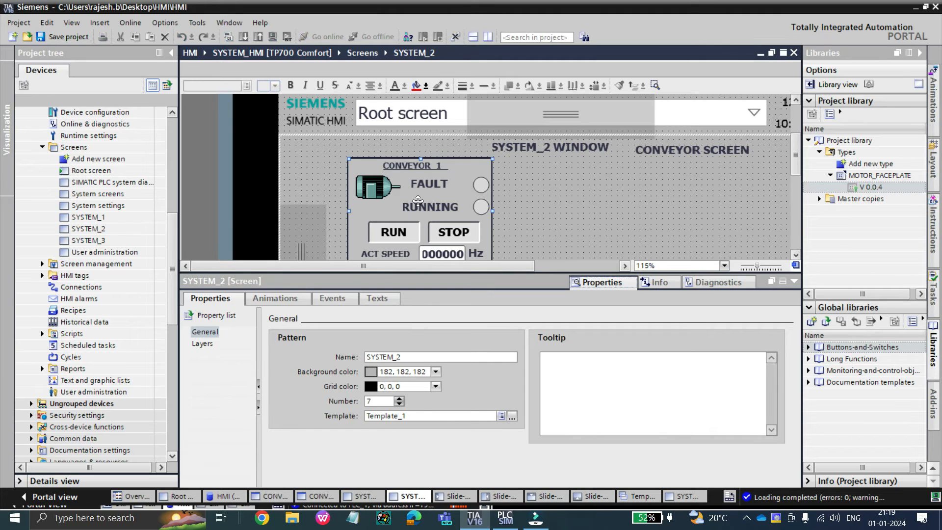
click(415, 207)
click(270, 299)
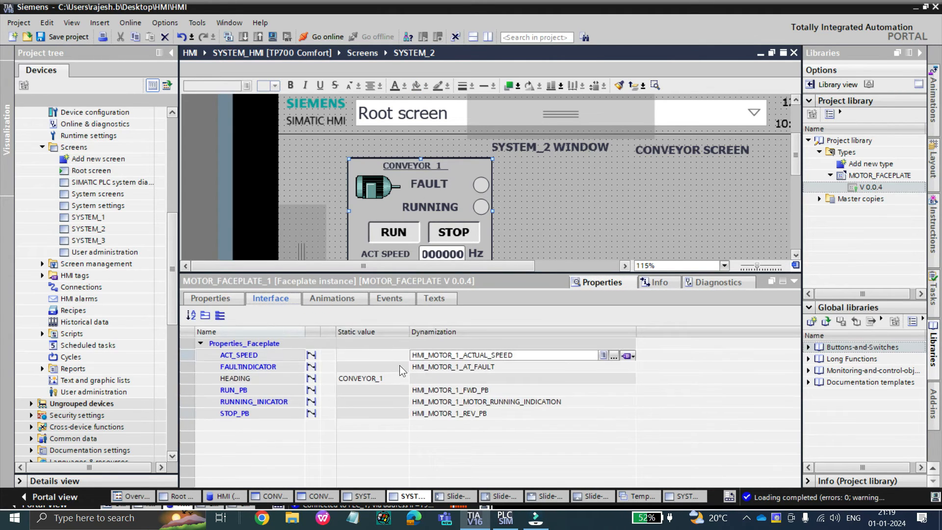
click(794, 283)
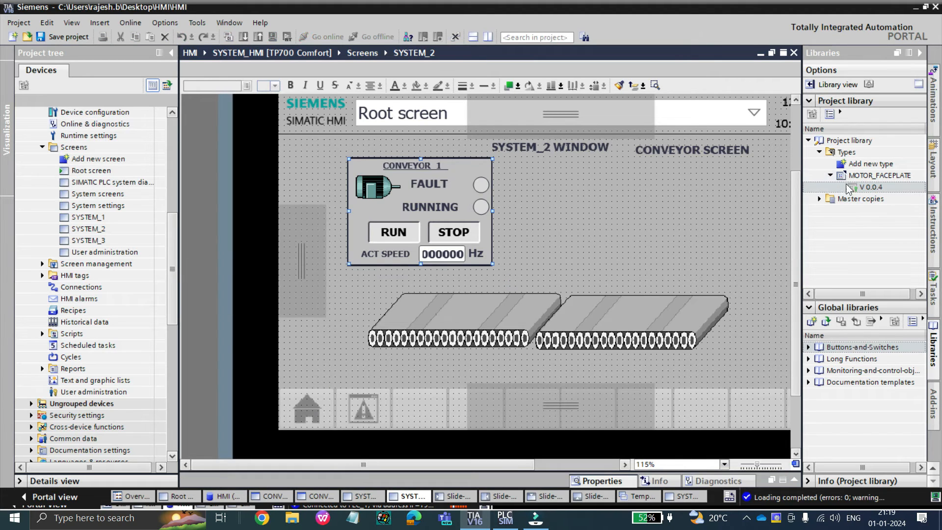
Place a second MOTOR_FACEPLATE V 0.0.4 instance beside the first on SYSTEM_2 and compare the interface properties of both
drag(873, 192, 593, 220)
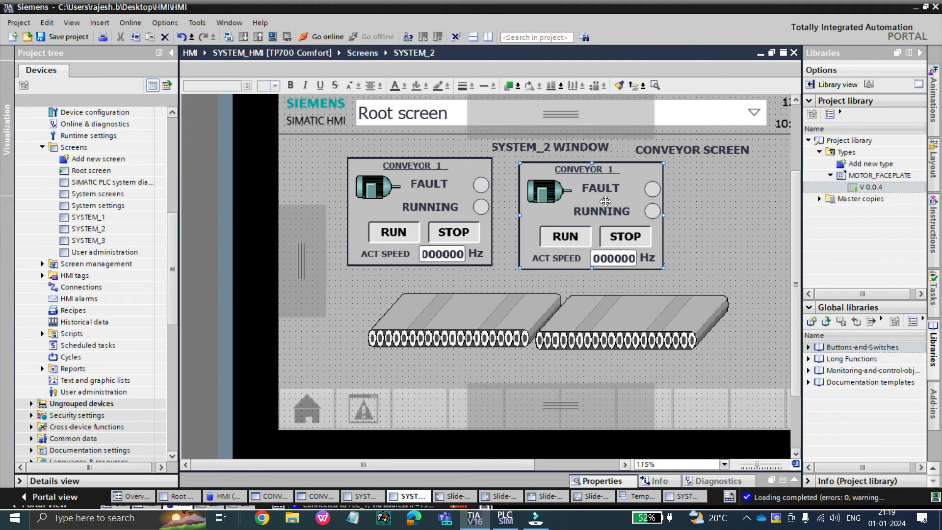
click(595, 480)
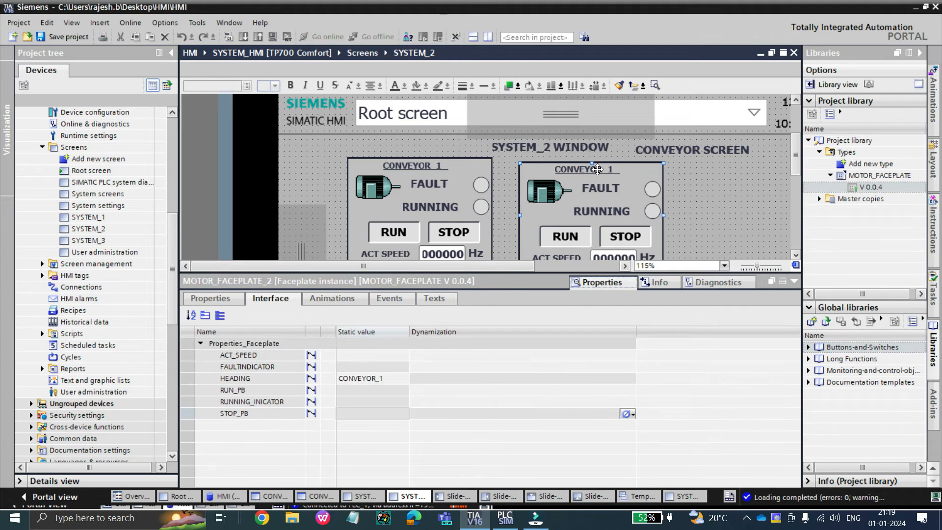
click(423, 198)
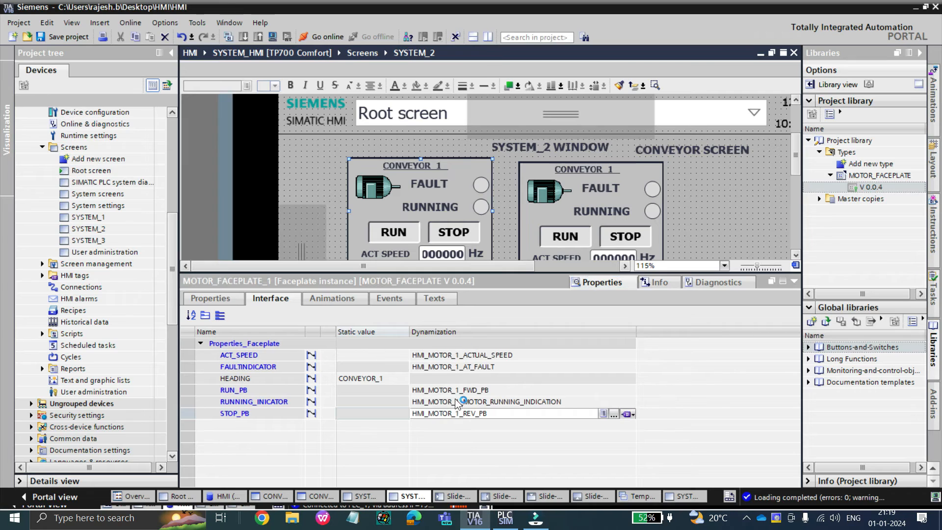
click(583, 197)
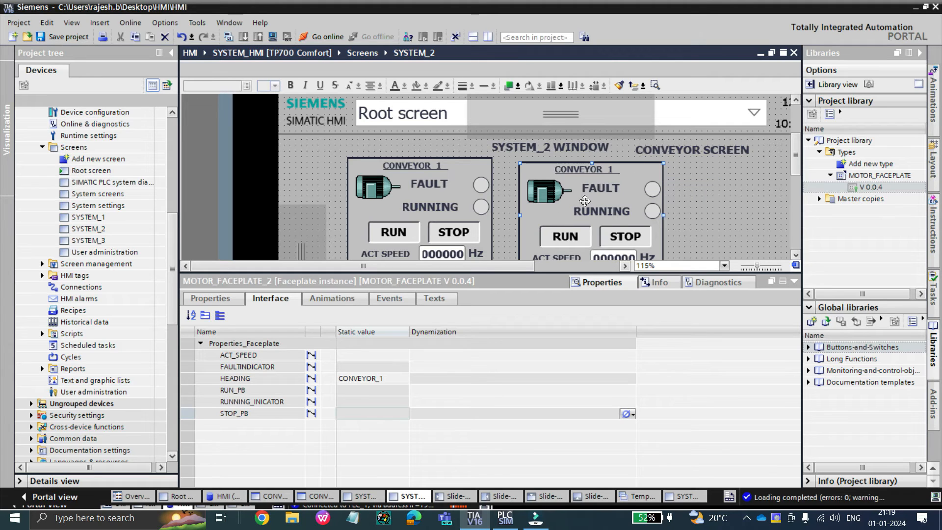
Set the second faceplate's HEADING property to CONVEYOR_2
click(377, 379)
click(376, 378)
click(377, 380)
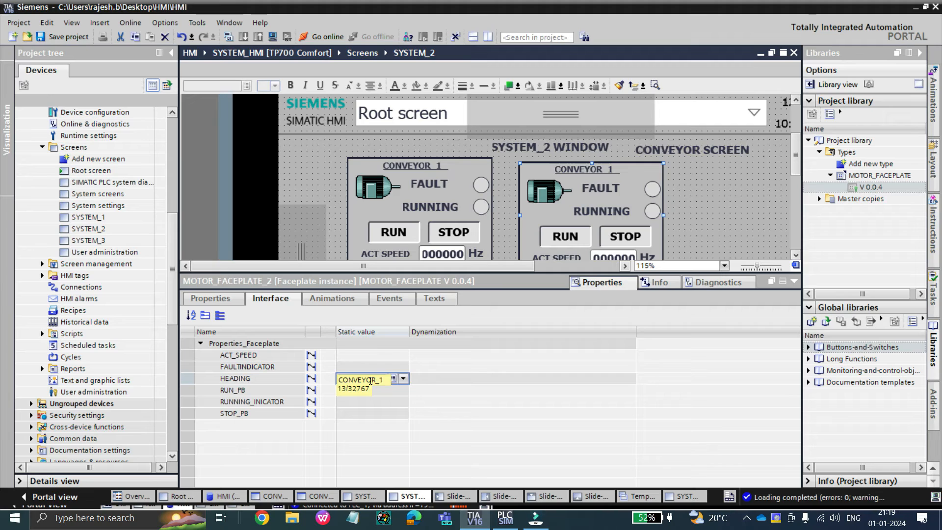
text(2)
key(Return)
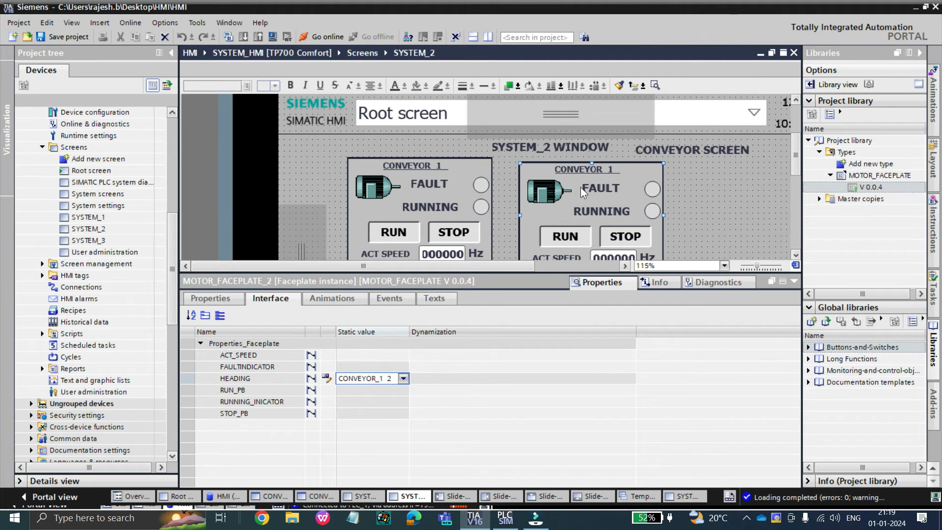
click(372, 378)
click(378, 379)
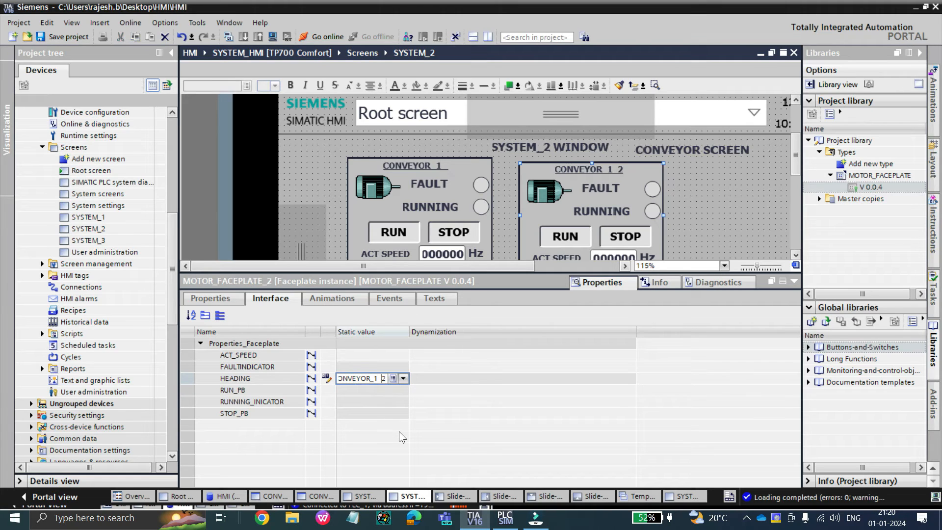
key(Left)
key(BackSpace)
key(BackSpace)
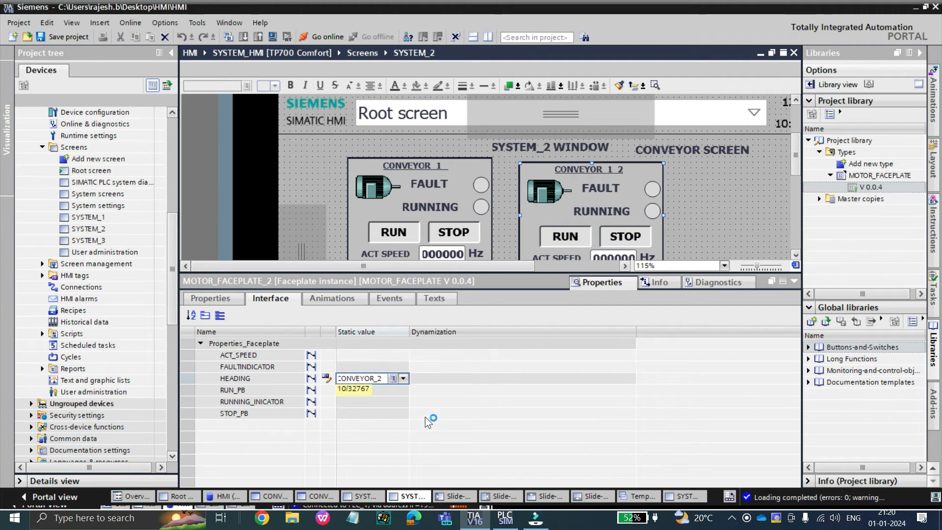
key(Return)
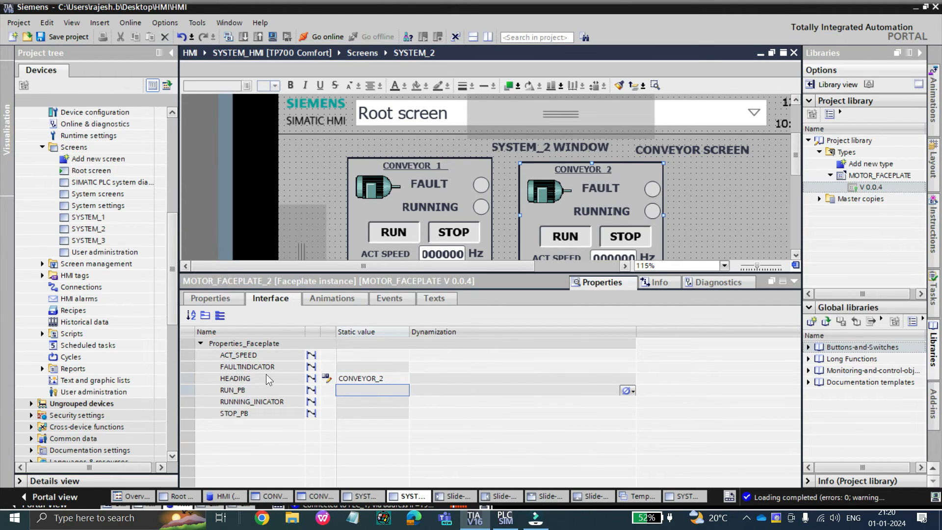
Link the CONVEYOR_2 faceplate's ACT_SPEED property to MOTOR_2's ACTUAL_SPEED tag as an HMI_Tag
click(375, 353)
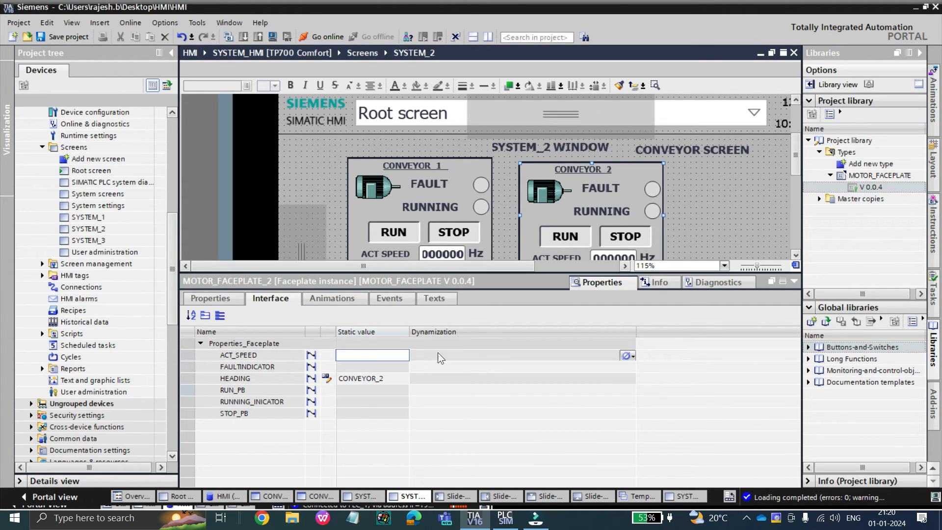
click(625, 356)
click(634, 360)
click(643, 367)
click(614, 356)
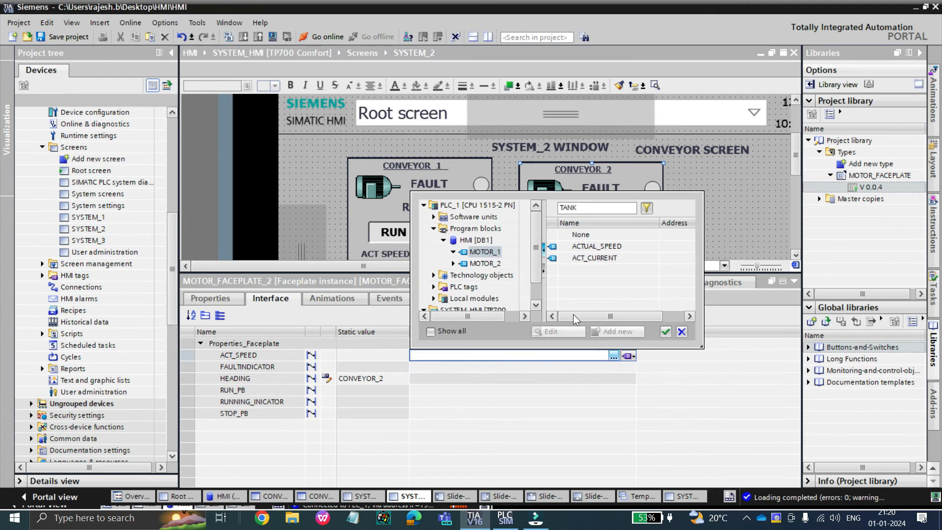
click(485, 263)
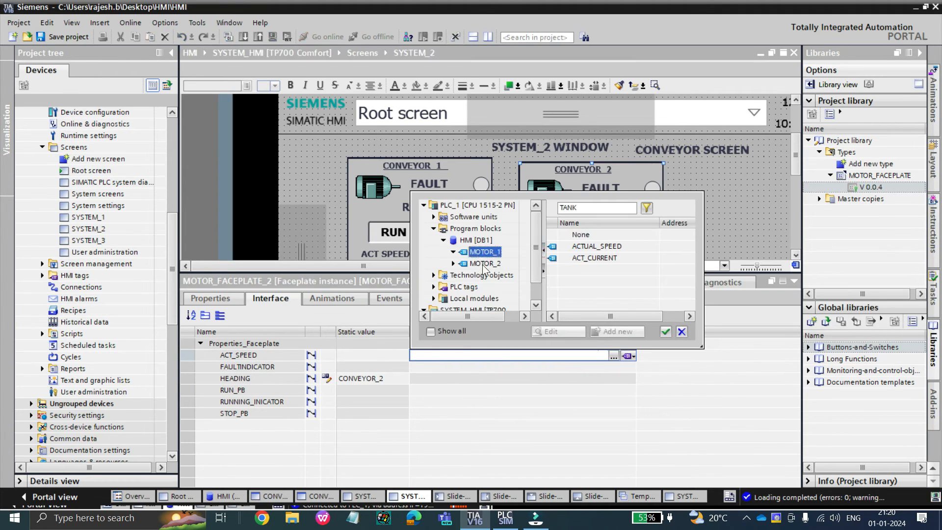
double_click(605, 247)
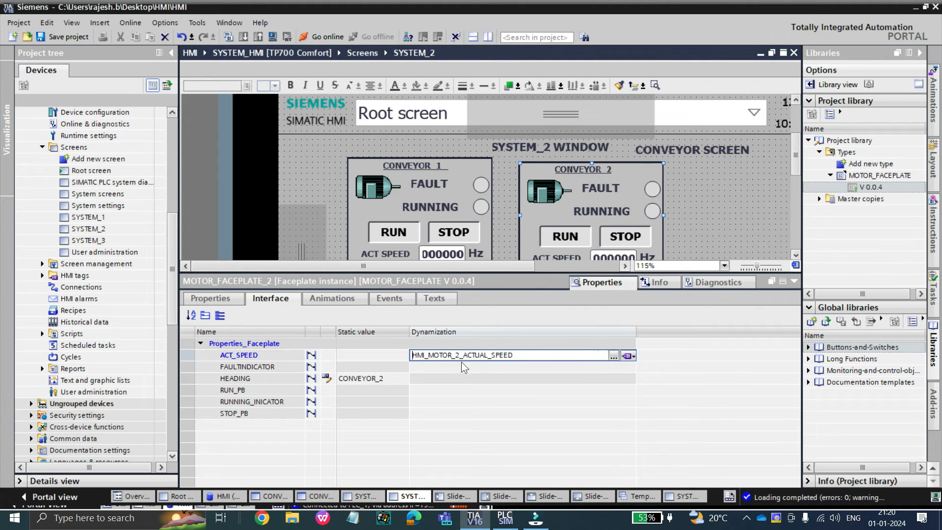
Link the CONVEYOR_2 faceplate's FAULTINDICATOR property to MOTOR_2's AT_FAULT tag as an HMI_Tag
click(490, 366)
click(634, 367)
click(640, 379)
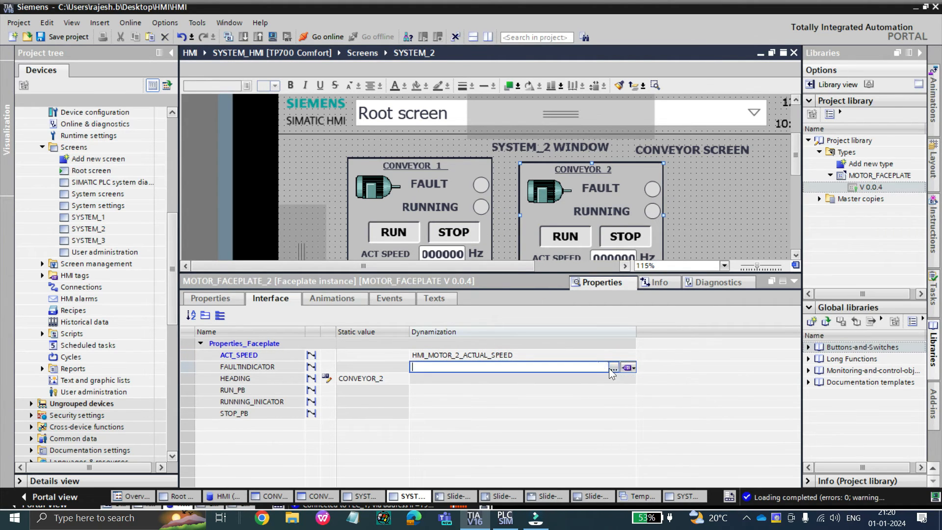
click(614, 367)
double_click(584, 281)
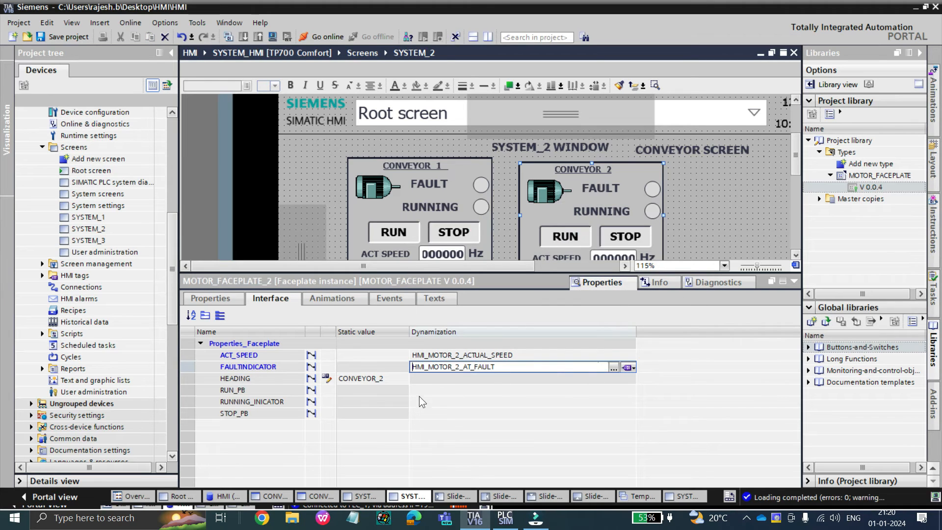
Link the CONVEYOR_2 faceplate's RUN_PB property to MOTOR_2's FWD_PB tag as an HMI_Tag
click(554, 392)
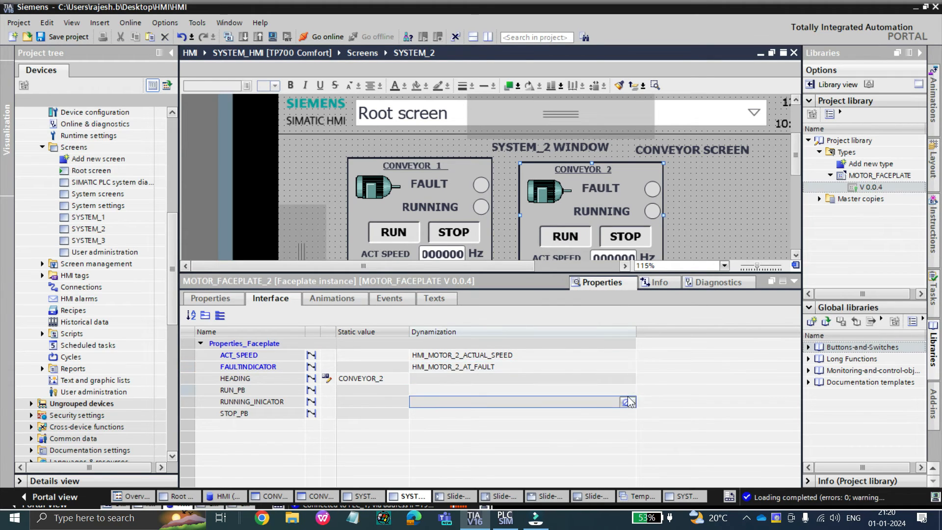
click(631, 391)
click(633, 403)
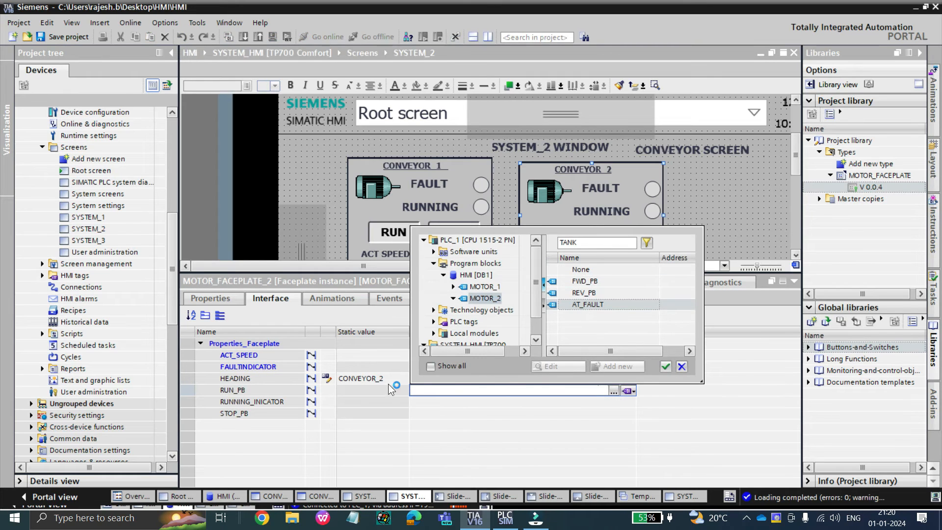
double_click(584, 281)
click(625, 403)
click(634, 414)
click(614, 403)
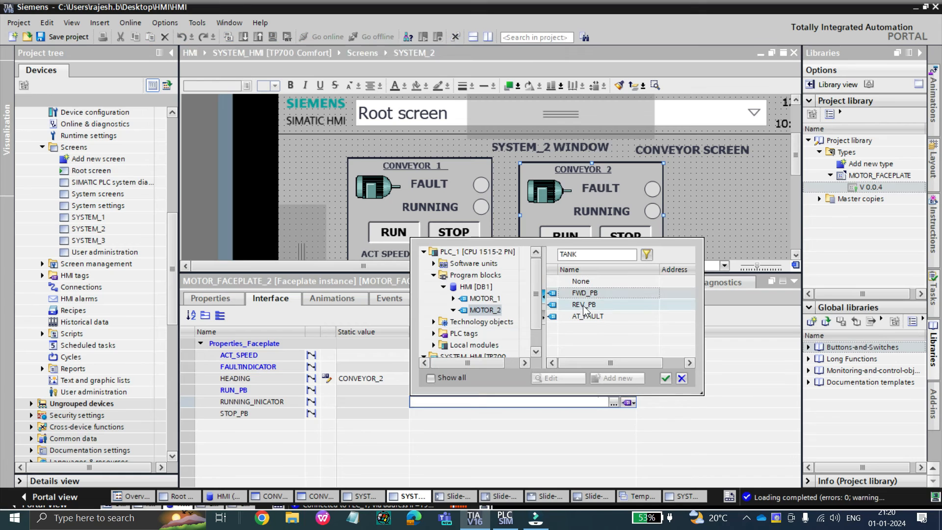
click(682, 379)
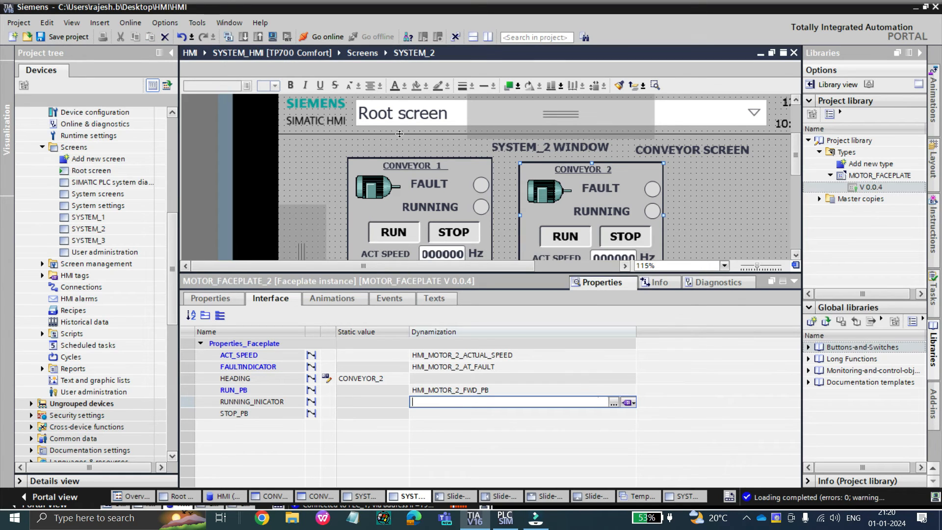
Set the data type of MOTOR_2's motor running indication tag to Bool in the HMI data block
drag(172, 238, 180, 157)
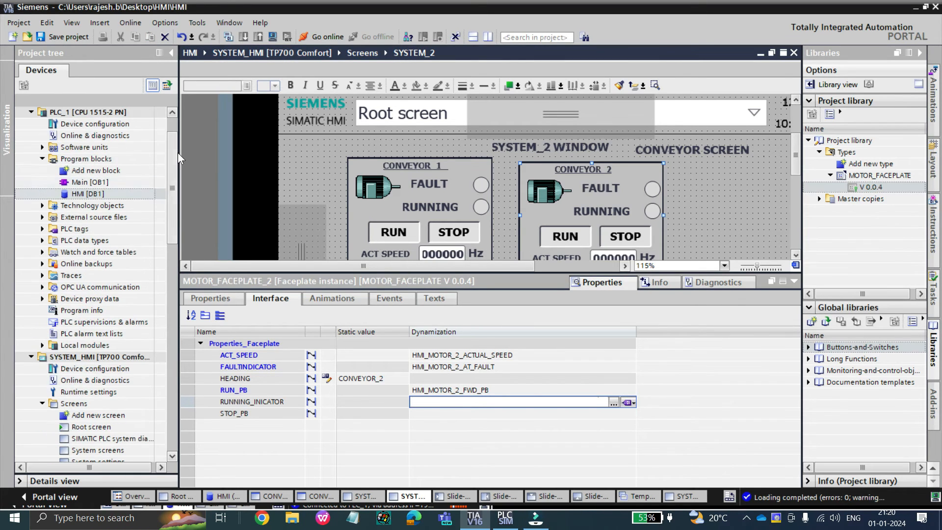
double_click(88, 194)
scroll(247, 228, down, 2)
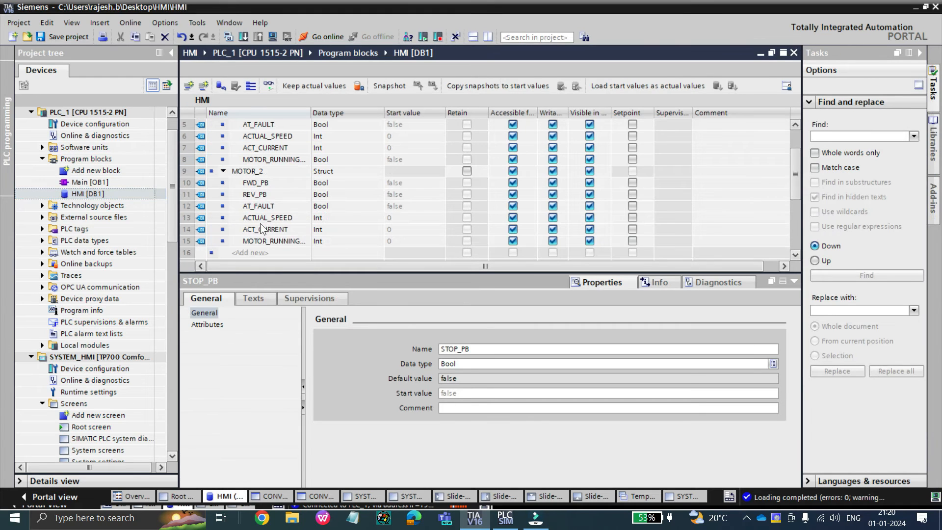
double_click(333, 241)
text(Bool)
key(Return)
double_click(329, 196)
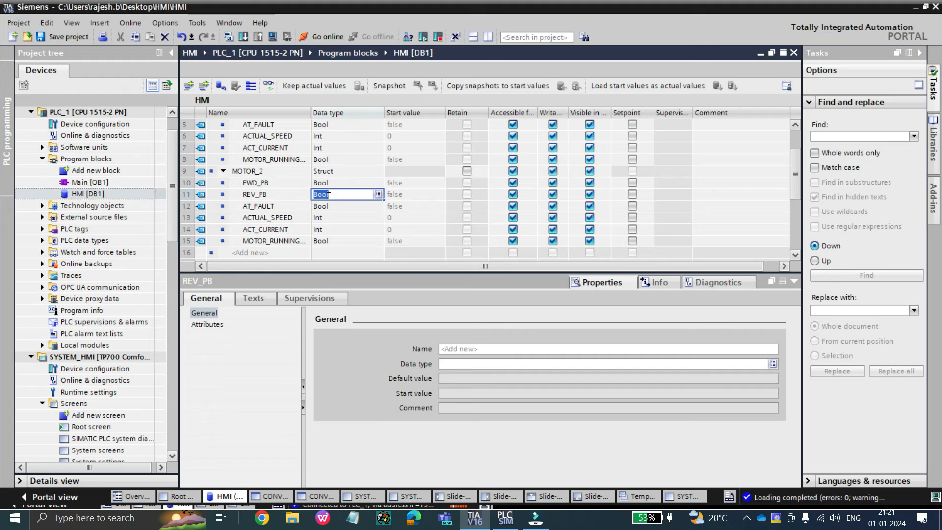
text(STOP)
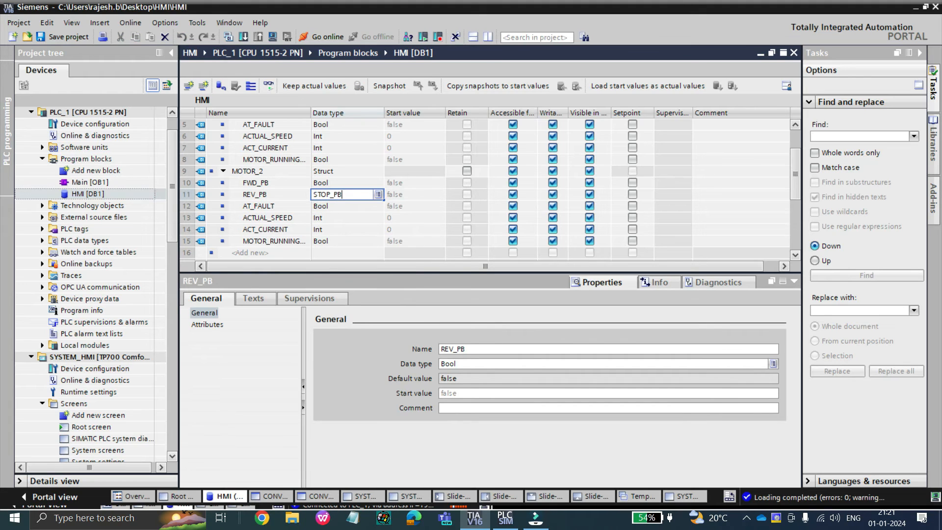
text(_PB)
key(Return)
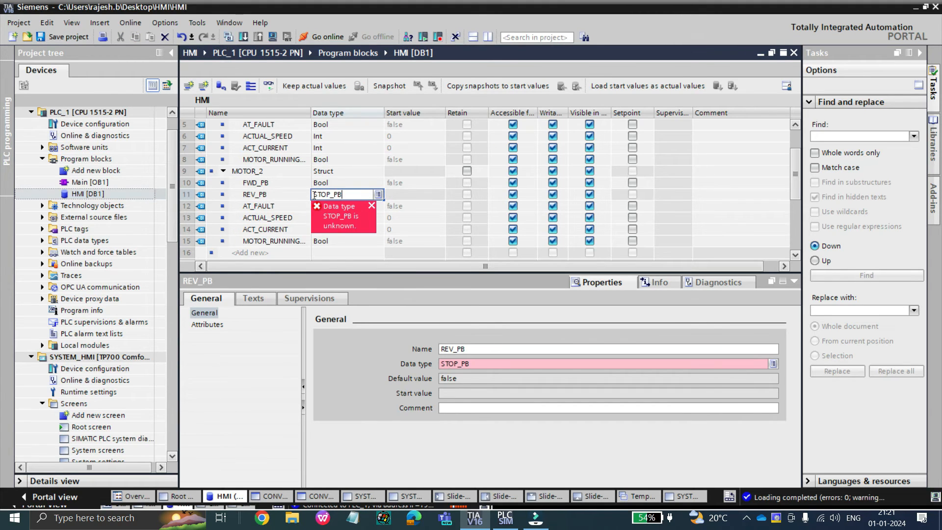
text(Bool)
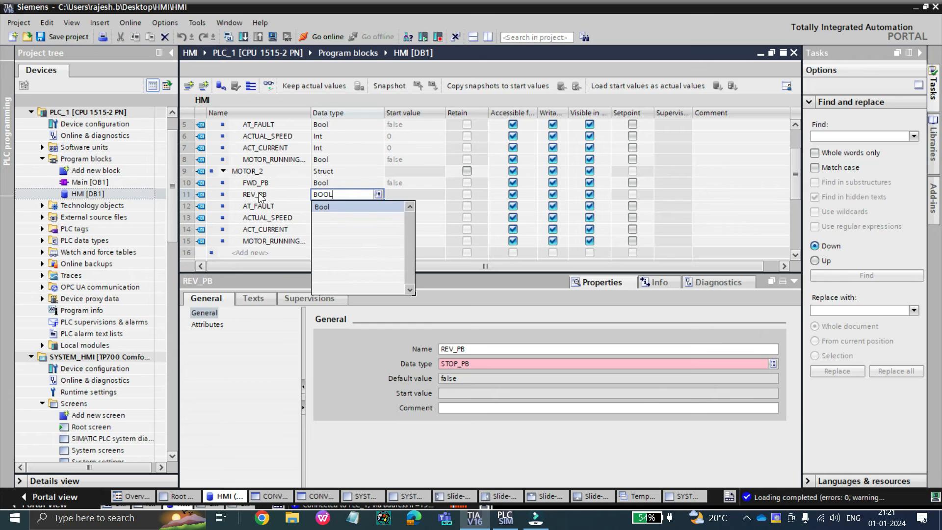
Rename MOTOR_2's REV_PB tag as STOP_PB
double_click(260, 195)
text(RE)
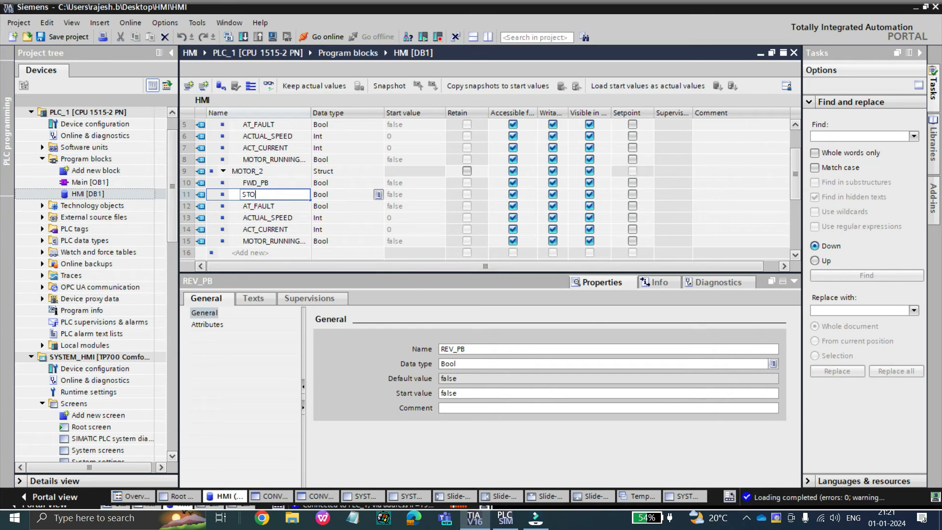
Save the project, then compile and load the modified HMI data block into PLC_1
click(61, 38)
click(229, 37)
click(243, 37)
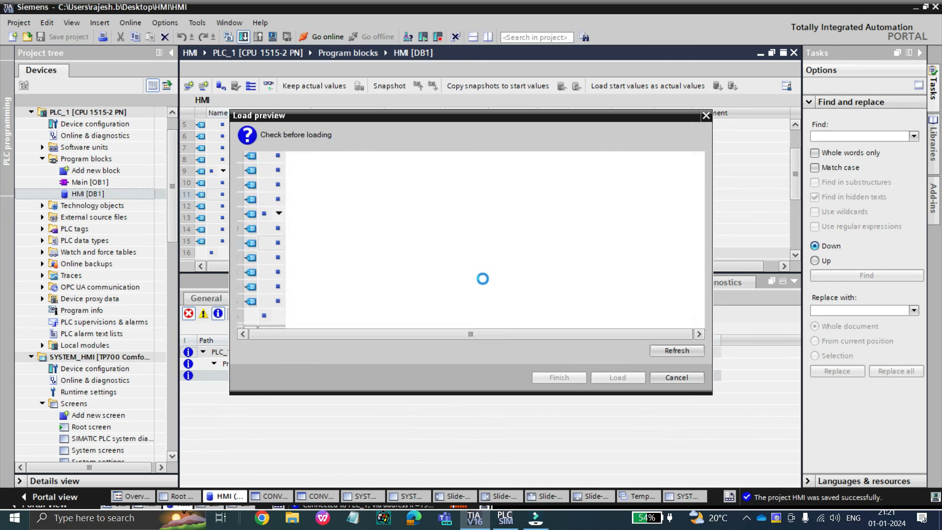
click(633, 239)
click(635, 250)
click(618, 378)
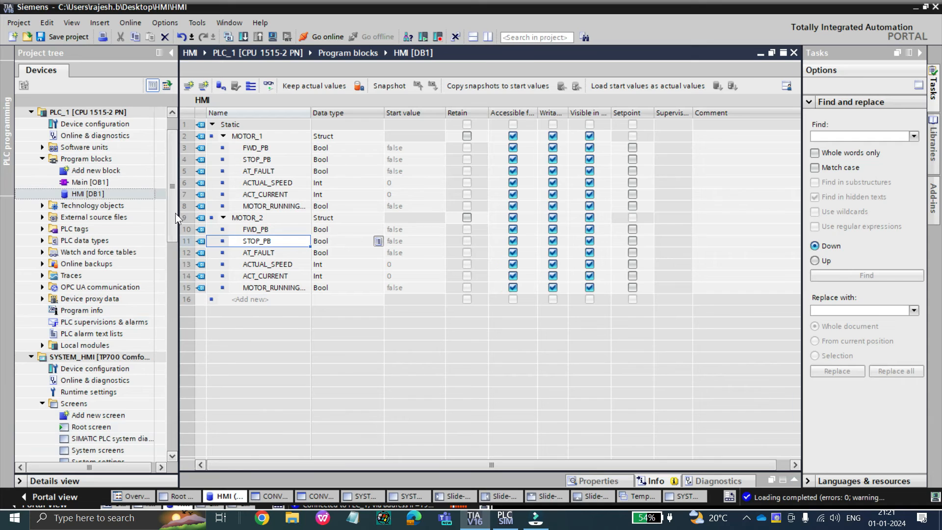
On SYSTEM_2, link the CONVEYOR_2 faceplate's RUNNING_INICATOR property to MOTOR_2's MOTOR_RUNNING_INDICATION tag as an HMI_Tag
scroll(92, 285, down, 6)
double_click(88, 276)
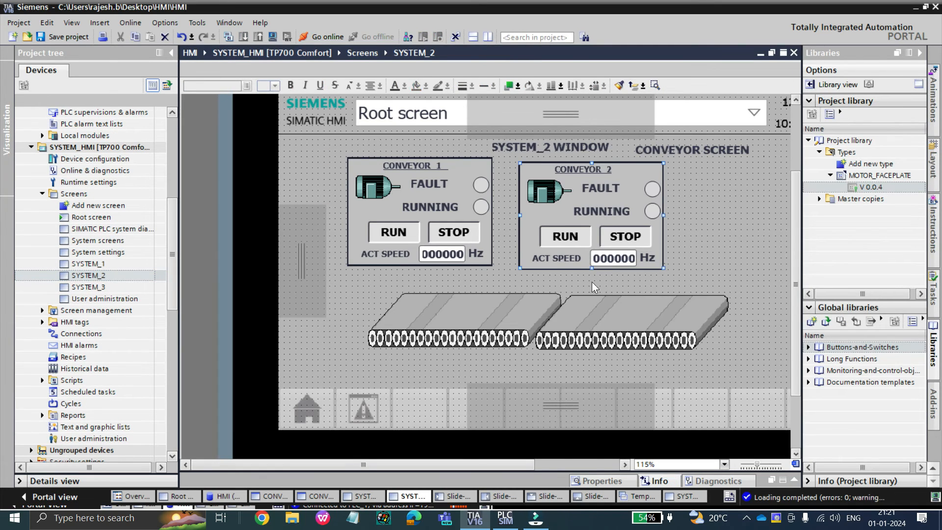
click(594, 481)
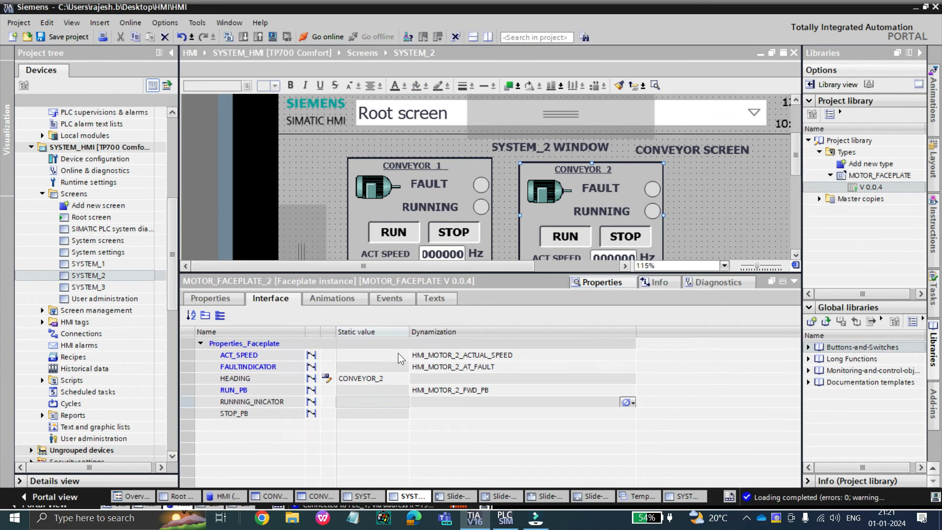
click(623, 402)
click(632, 403)
click(614, 402)
double_click(594, 328)
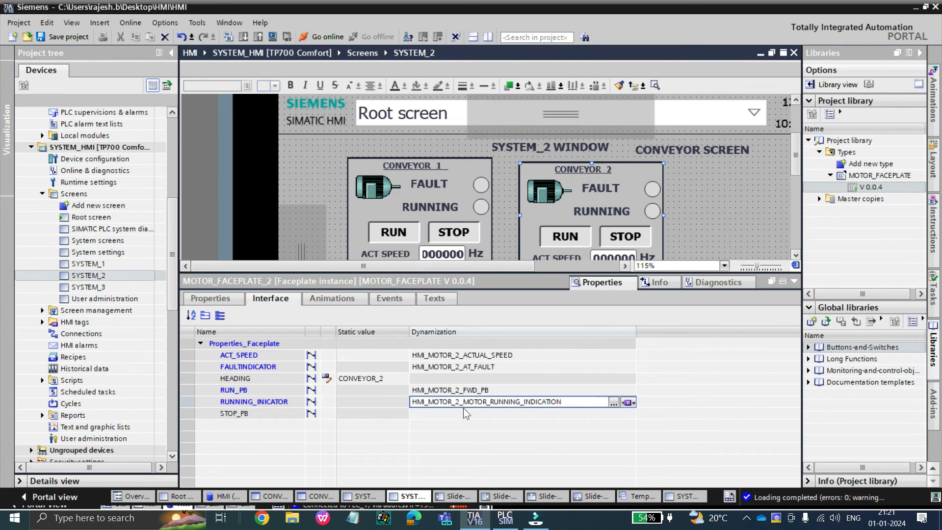
Link the CONVEYOR_2 faceplate's STOP_PB property to MOTOR_2's STOP_PB tag as an HMI_Tag
click(620, 414)
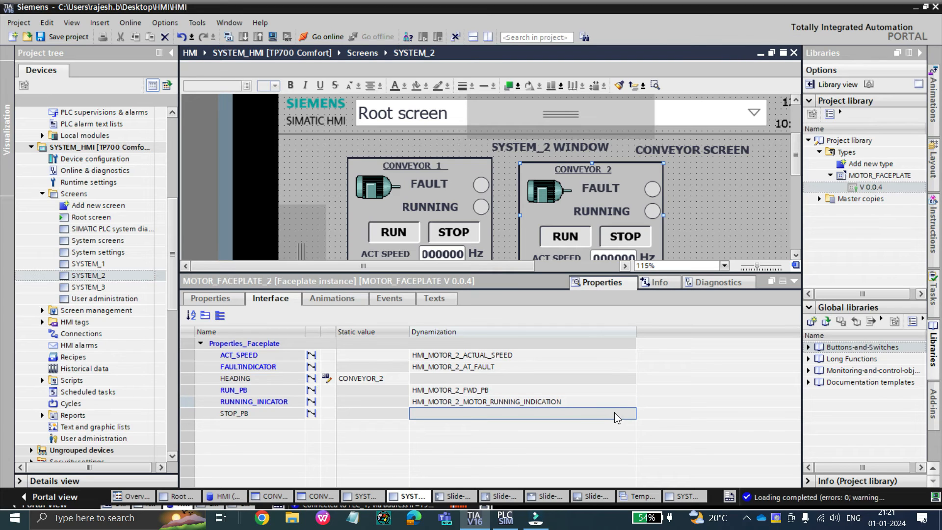
click(631, 413)
click(650, 426)
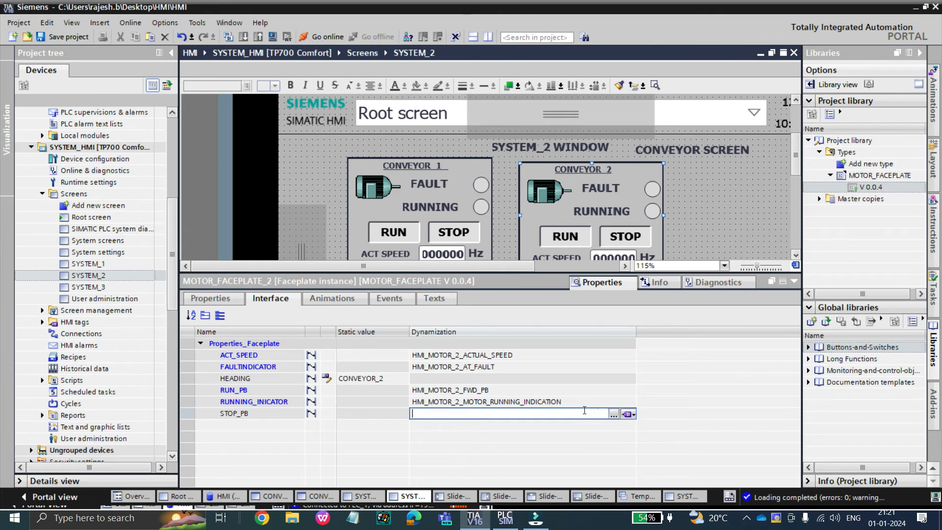
click(604, 414)
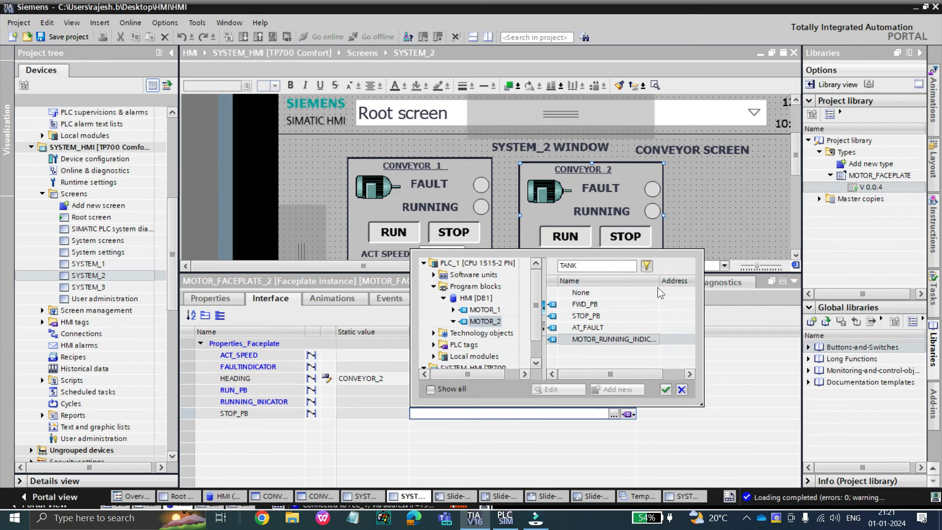
double_click(588, 316)
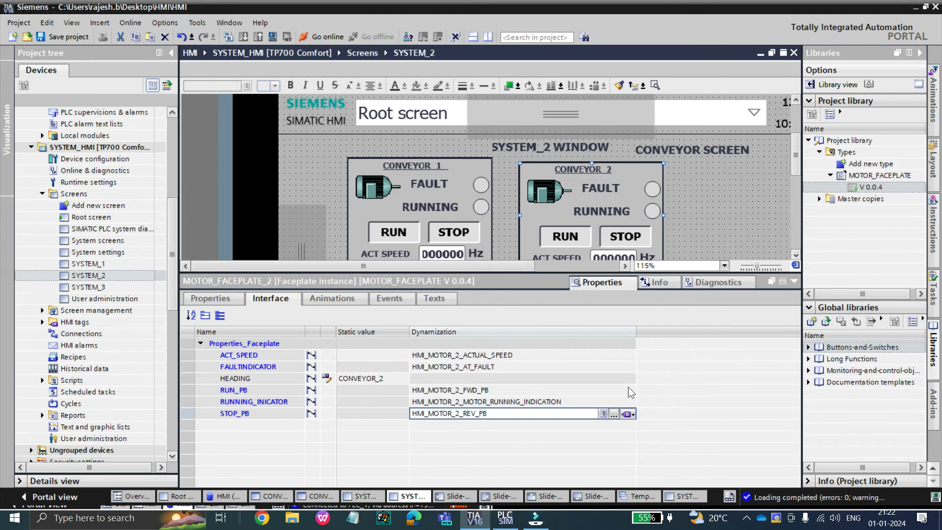
Start the simulation of SYSTEM_HMI and open the SYSTEM_2 screen in the runtime
click(794, 281)
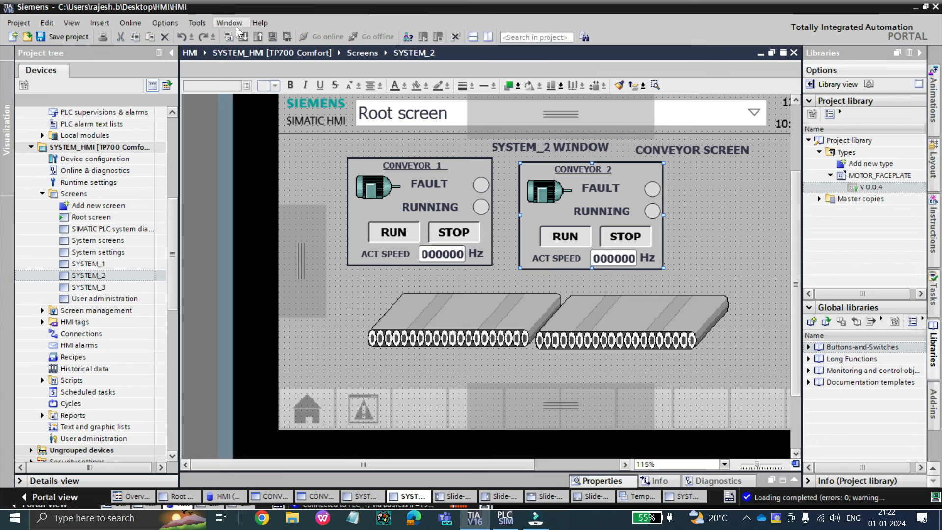
click(98, 147)
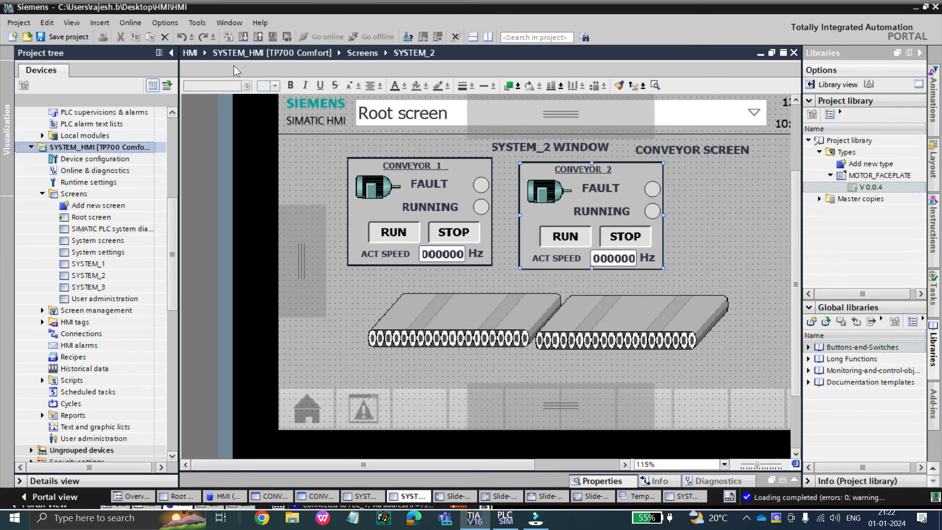
click(272, 37)
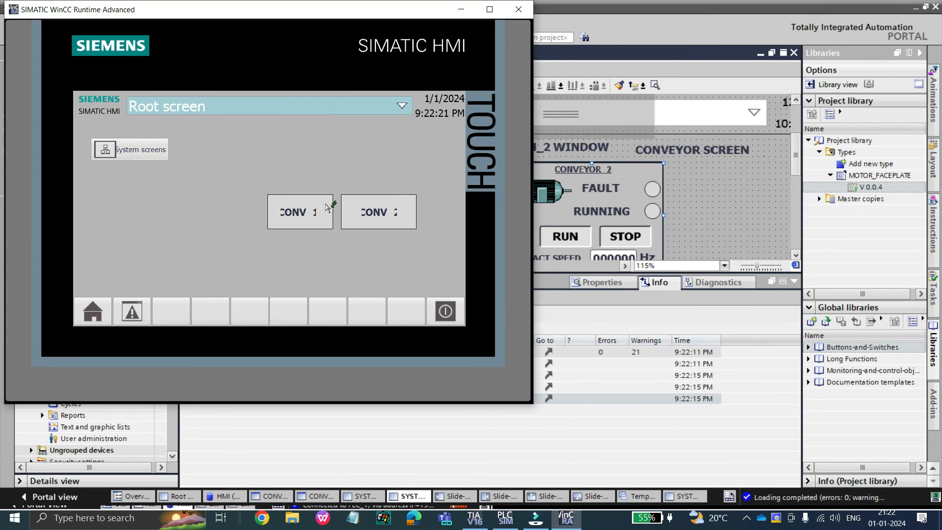
click(86, 217)
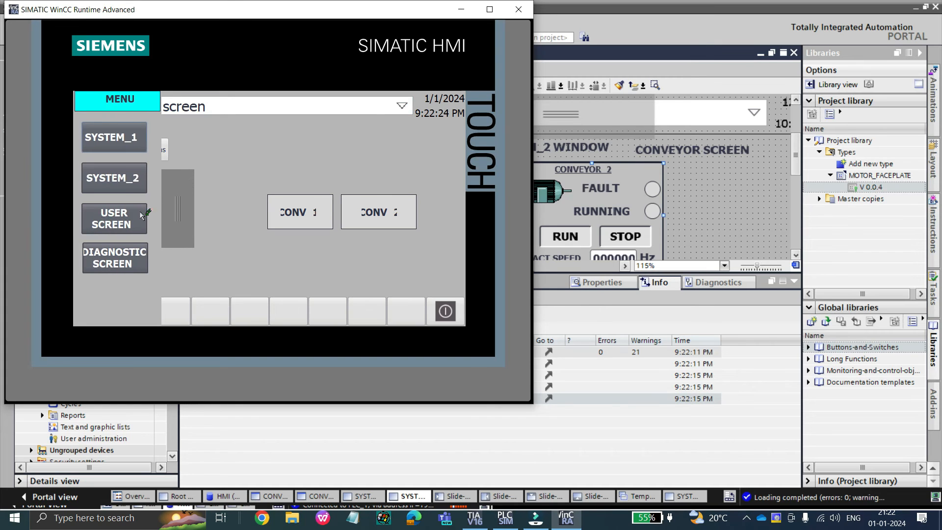
click(114, 178)
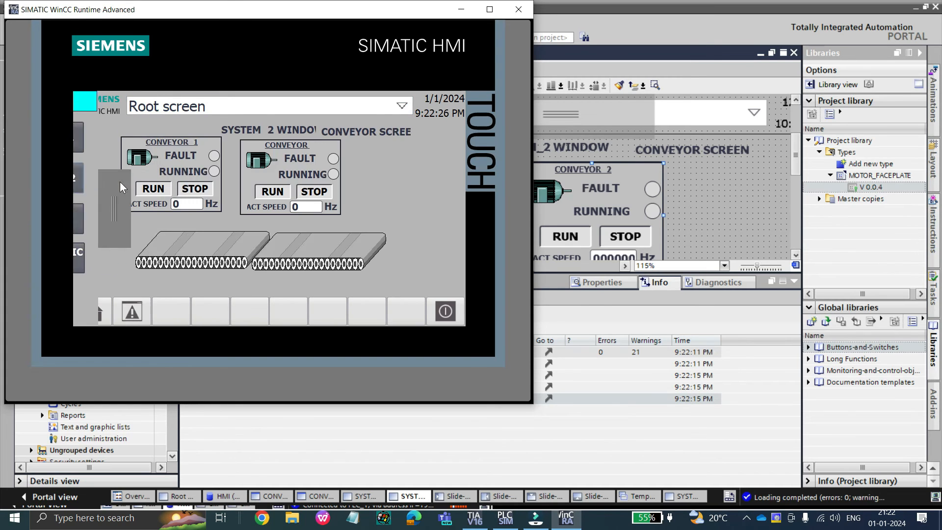
Arrange the runtime beside the engineering window and monitor the HMI data block's tag values online
drag(397, 15, 726, 60)
click(927, 8)
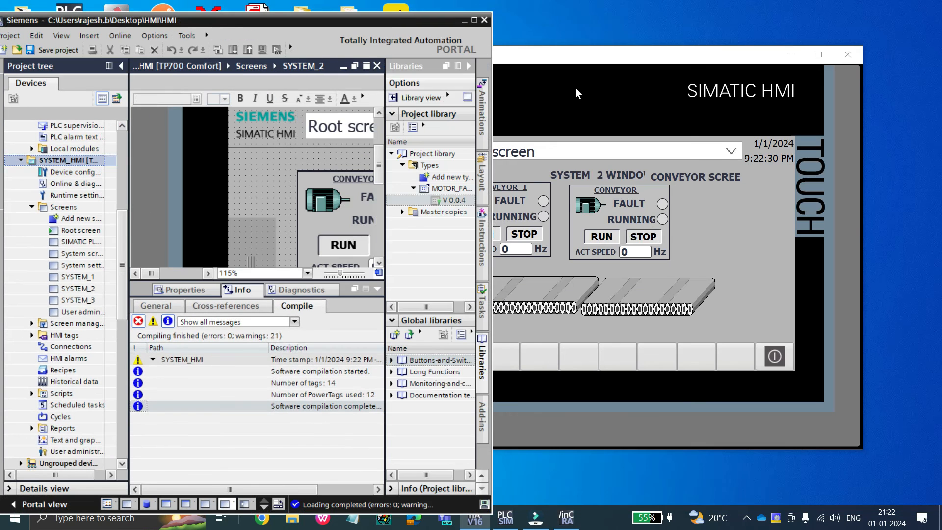
scroll(123, 255, up, 6)
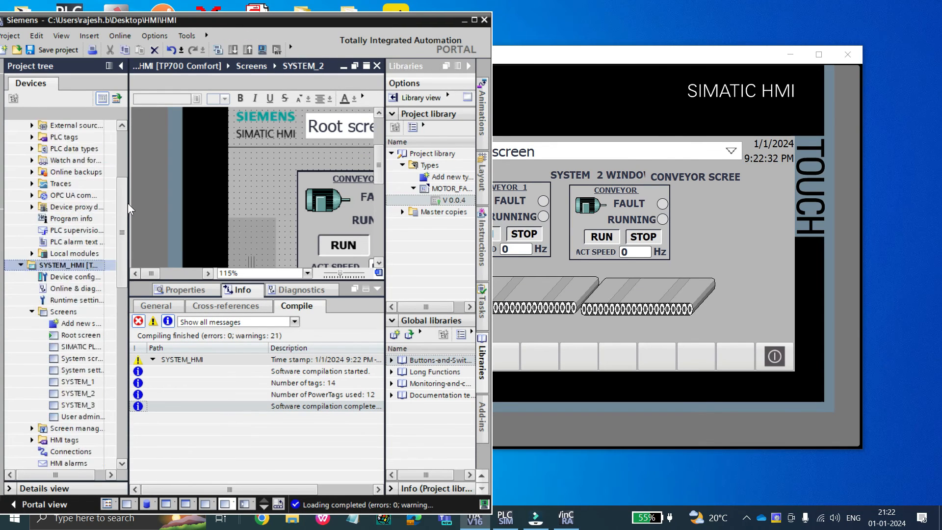
click(81, 206)
double_click(81, 207)
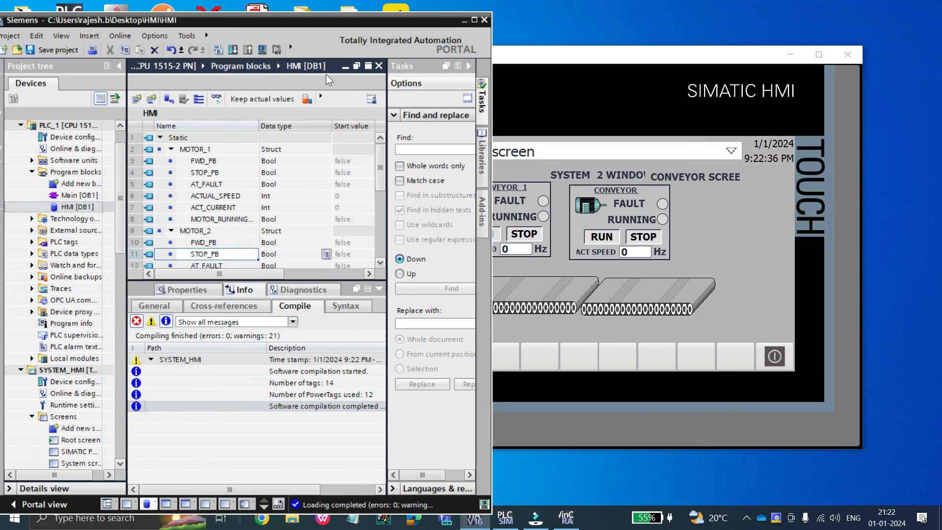
click(216, 99)
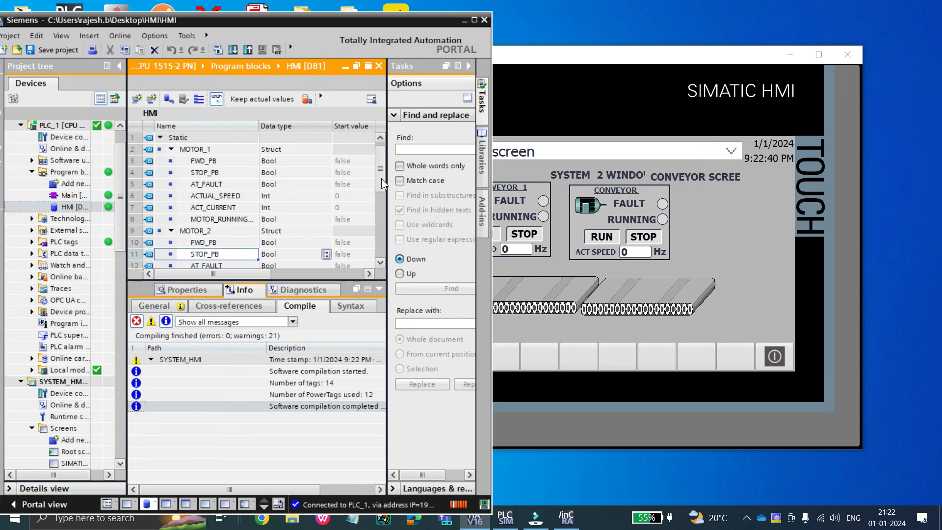
drag(229, 274, 246, 280)
drag(649, 62, 746, 46)
Test RUN followed by STOP on the CONVEYOR_1 faceplate and on the second conveyor's faceplate in the runtime
click(583, 222)
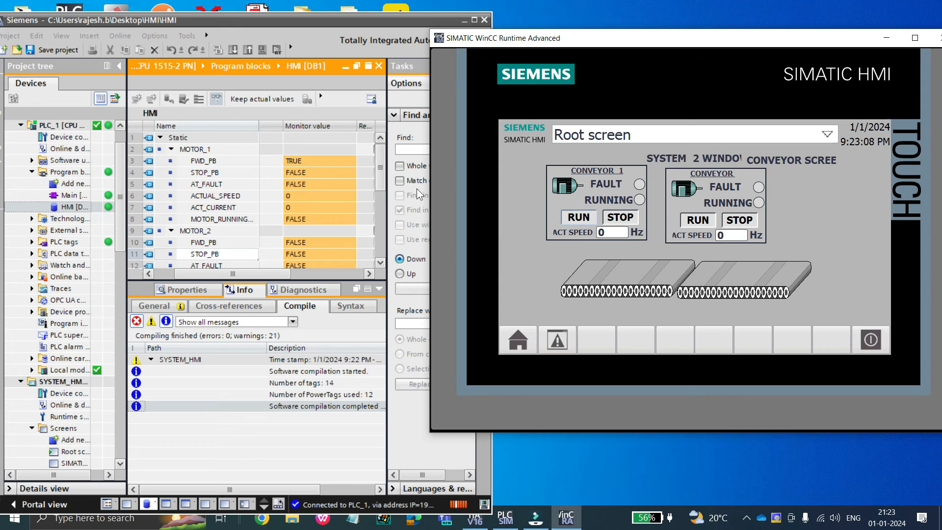
click(619, 219)
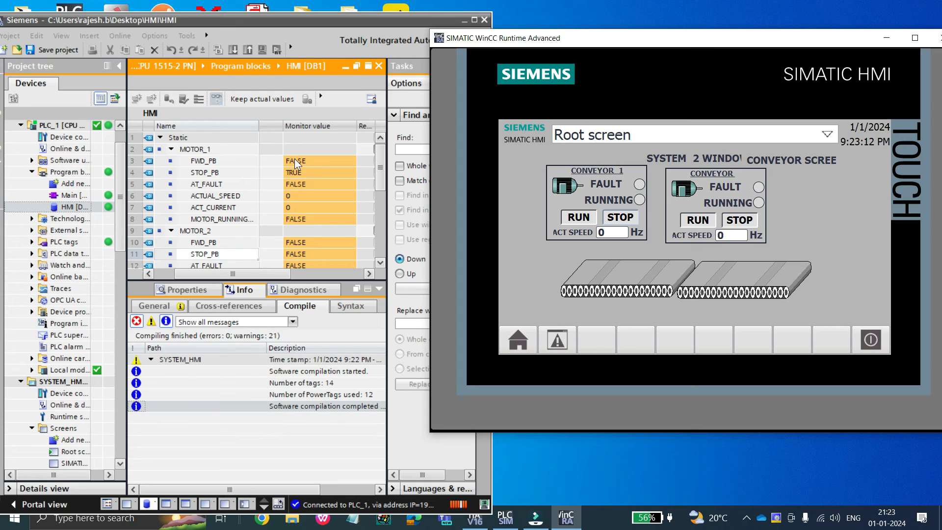
click(382, 186)
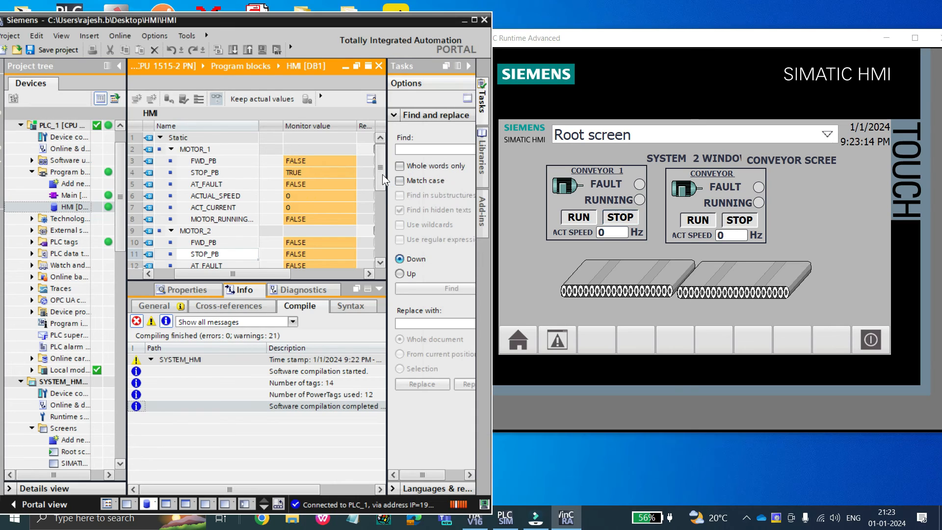
scroll(383, 186, down, 1)
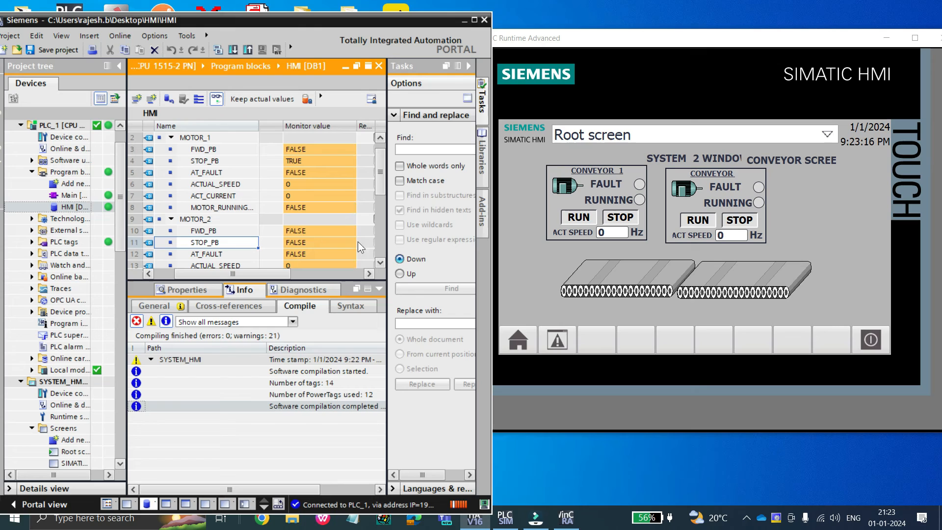
click(703, 222)
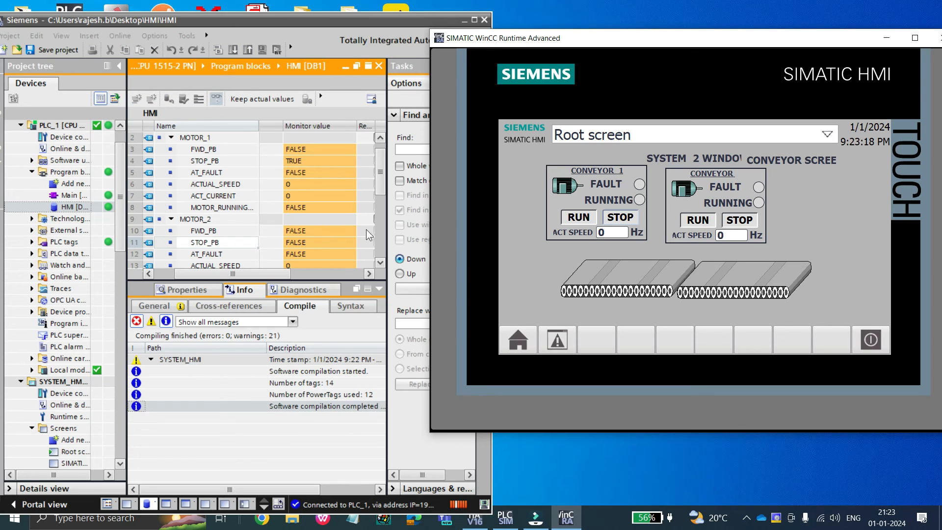
click(691, 224)
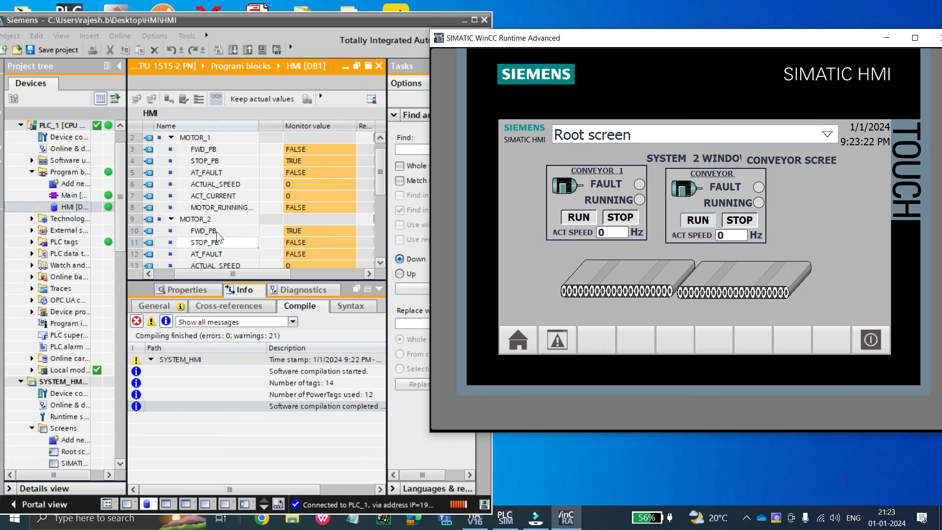
click(738, 220)
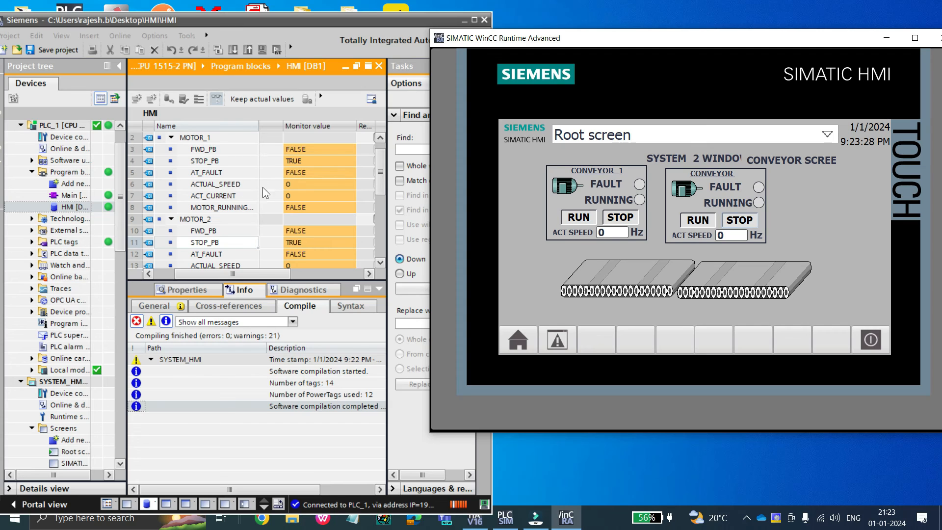
Toggle MOTOR_1's AT_FAULT tag to TRUE in the monitored HMI data block
click(311, 174)
key(ctrl+F2)
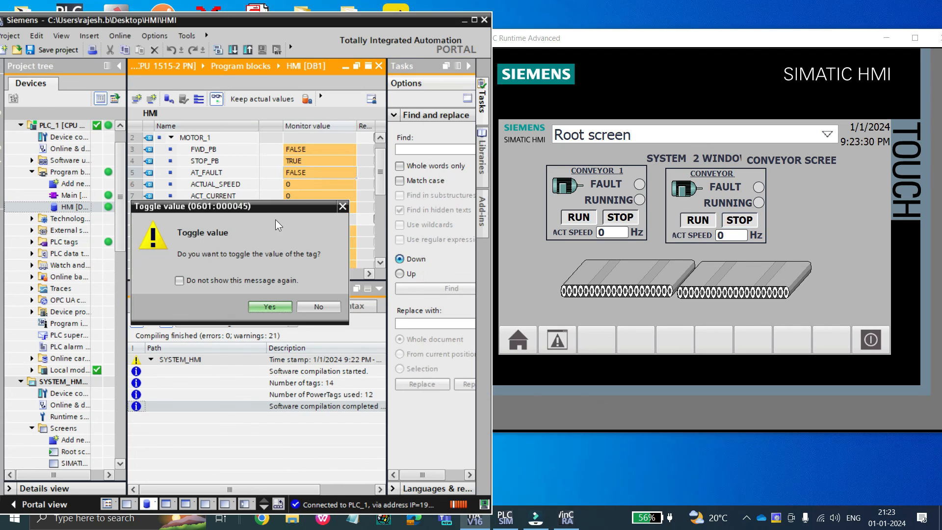
click(270, 307)
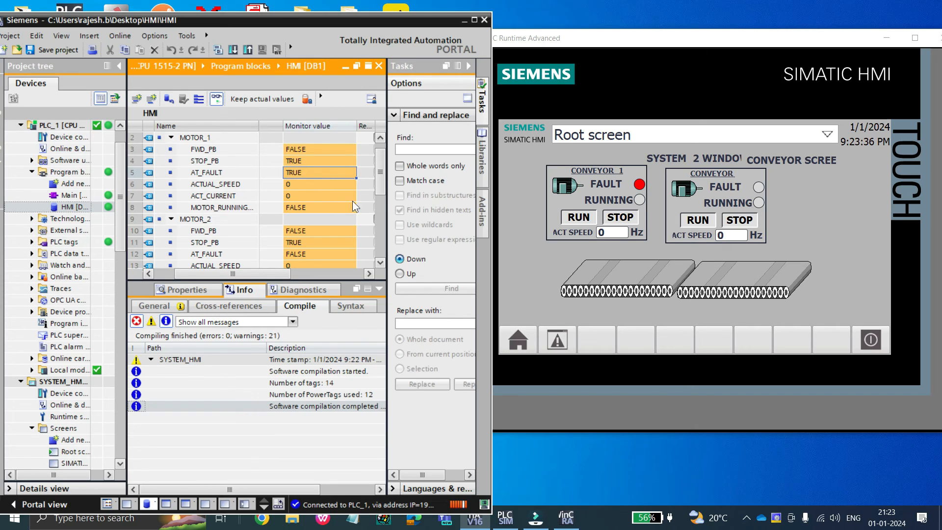
scroll(327, 208, down, 1)
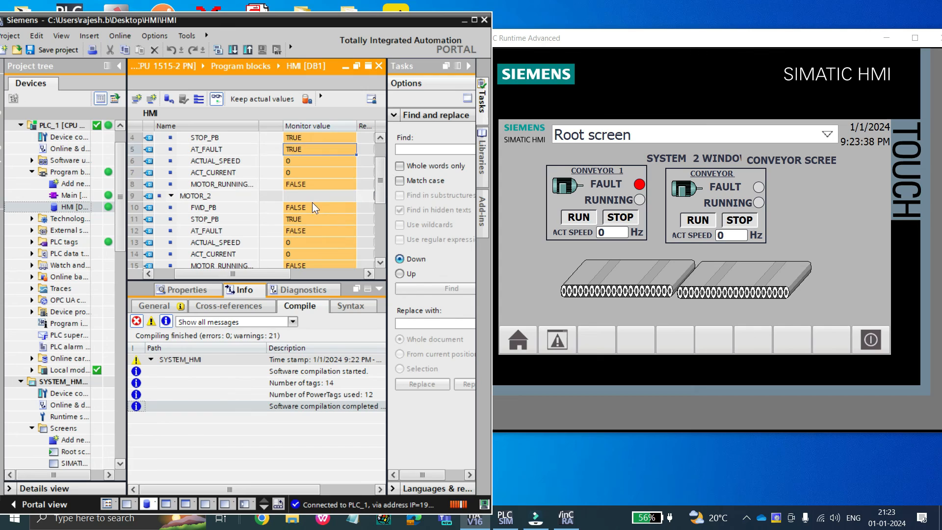
Set MOTOR_2's AT_FAULT tag to TRUE in the monitored HMI data block
click(299, 230)
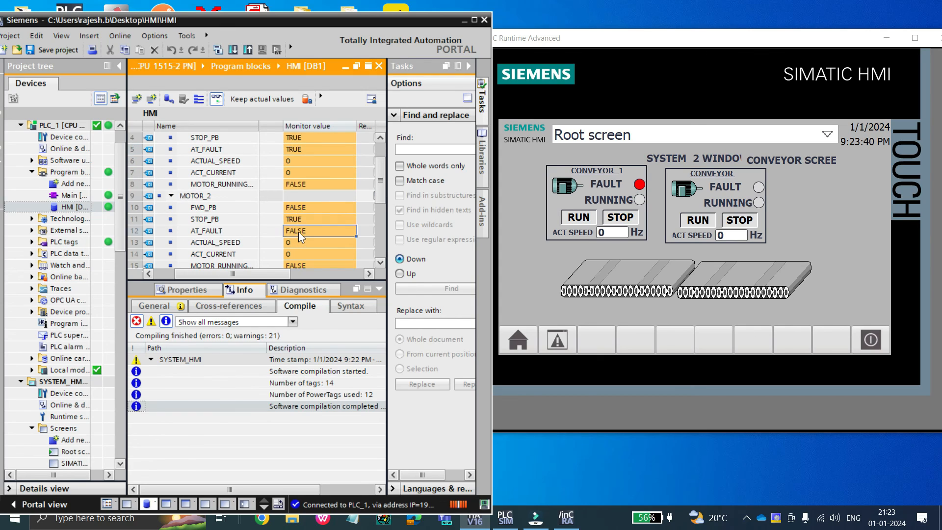
key(ctrl+F2)
click(282, 308)
Set the online value of MOTOR_1's ACTUAL_SPEED tag to 50 in the HMI data block
click(288, 160)
key(ctrl+shift+2)
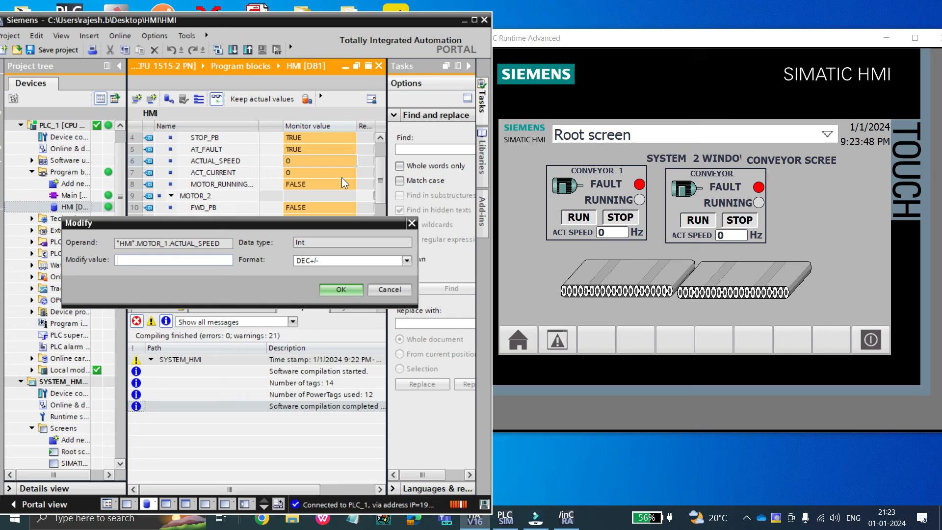
text(50)
click(351, 291)
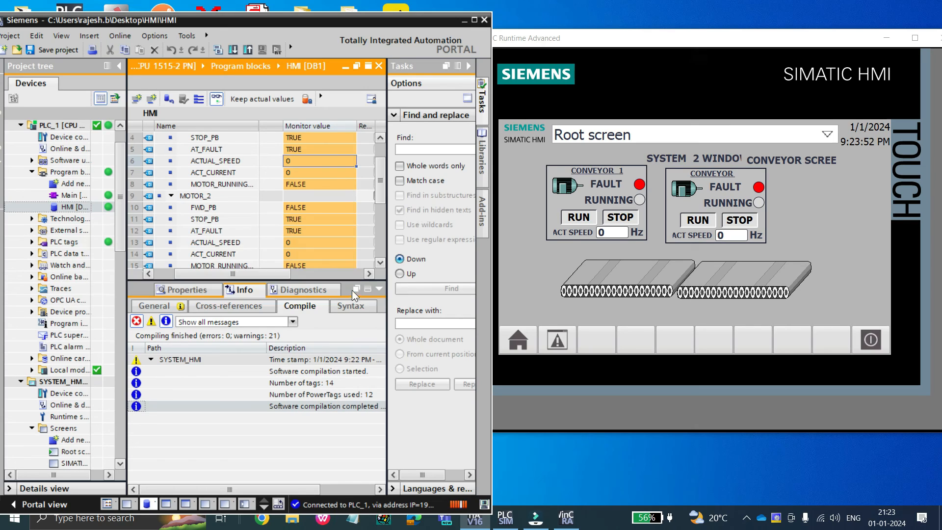
Set the online value of MOTOR_2's ACTUAL_SPEED tag to 20 and save the project
click(304, 245)
key(ctrl+F2)
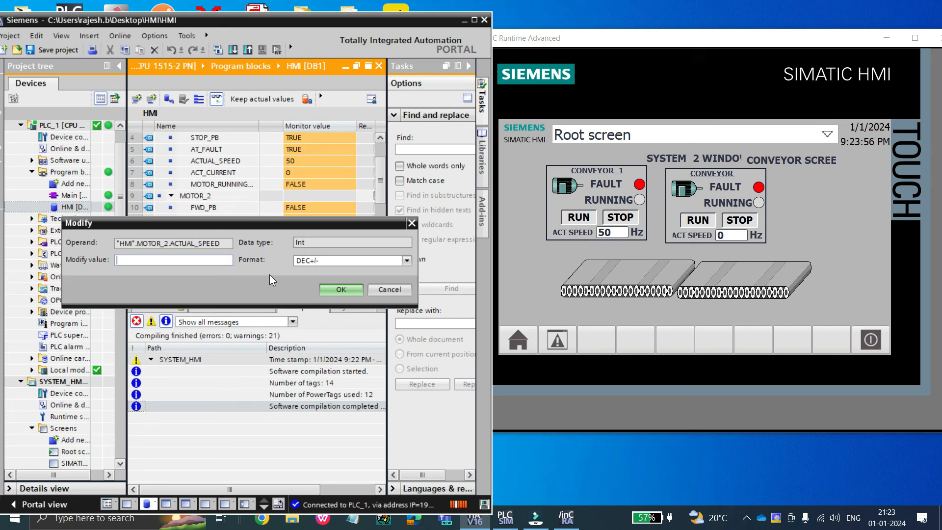
click(342, 291)
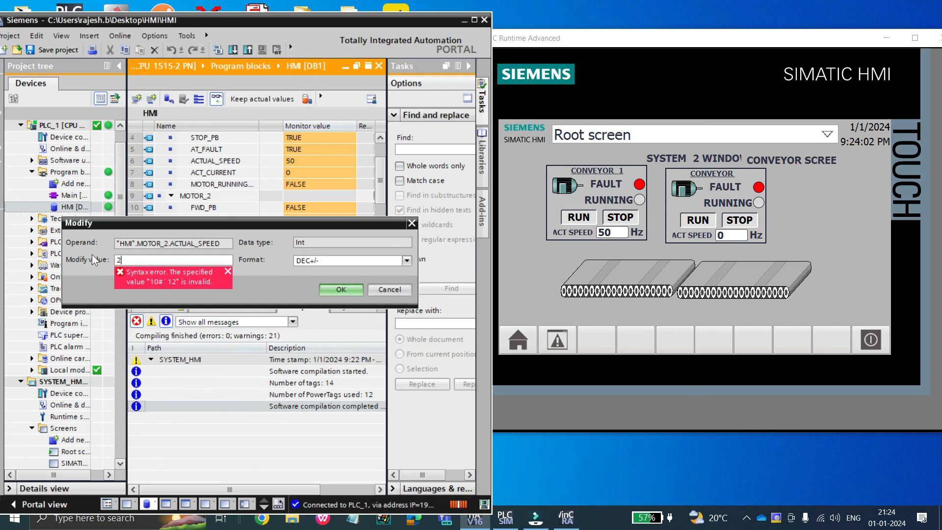
text(20)
click(348, 290)
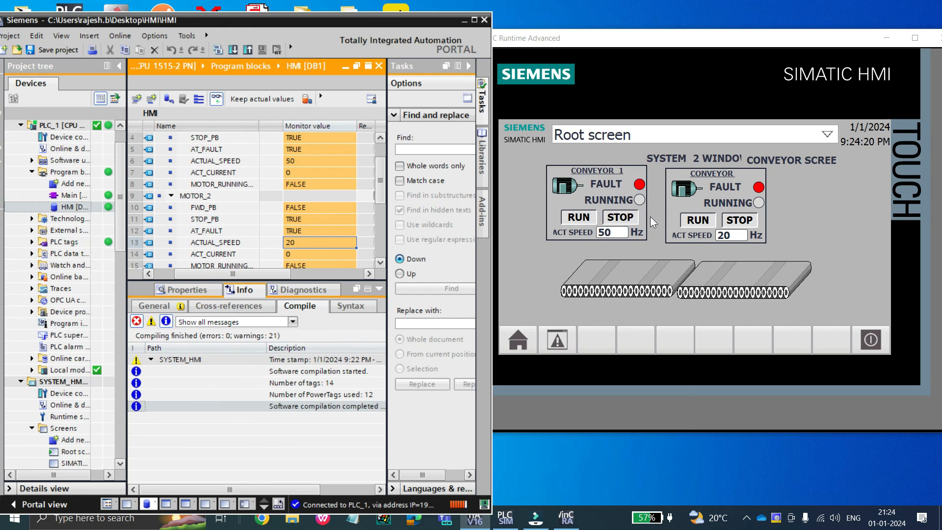
click(59, 51)
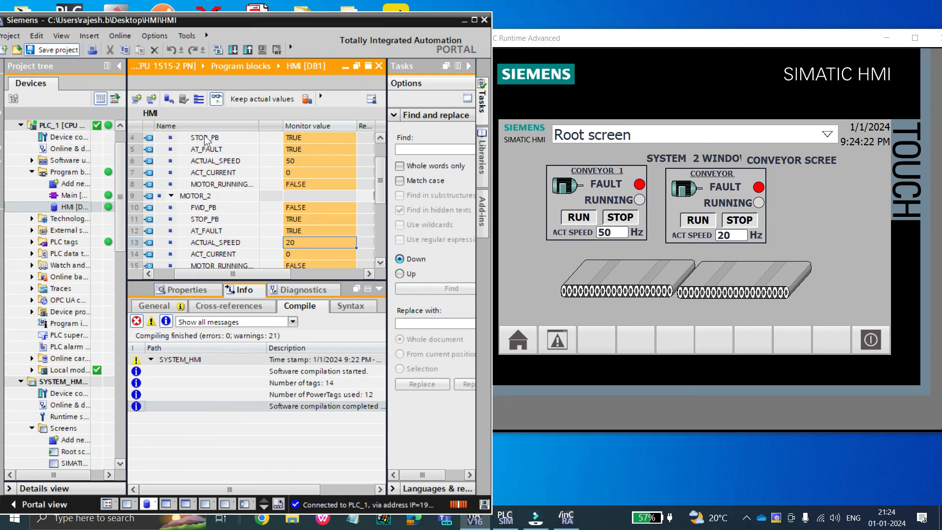